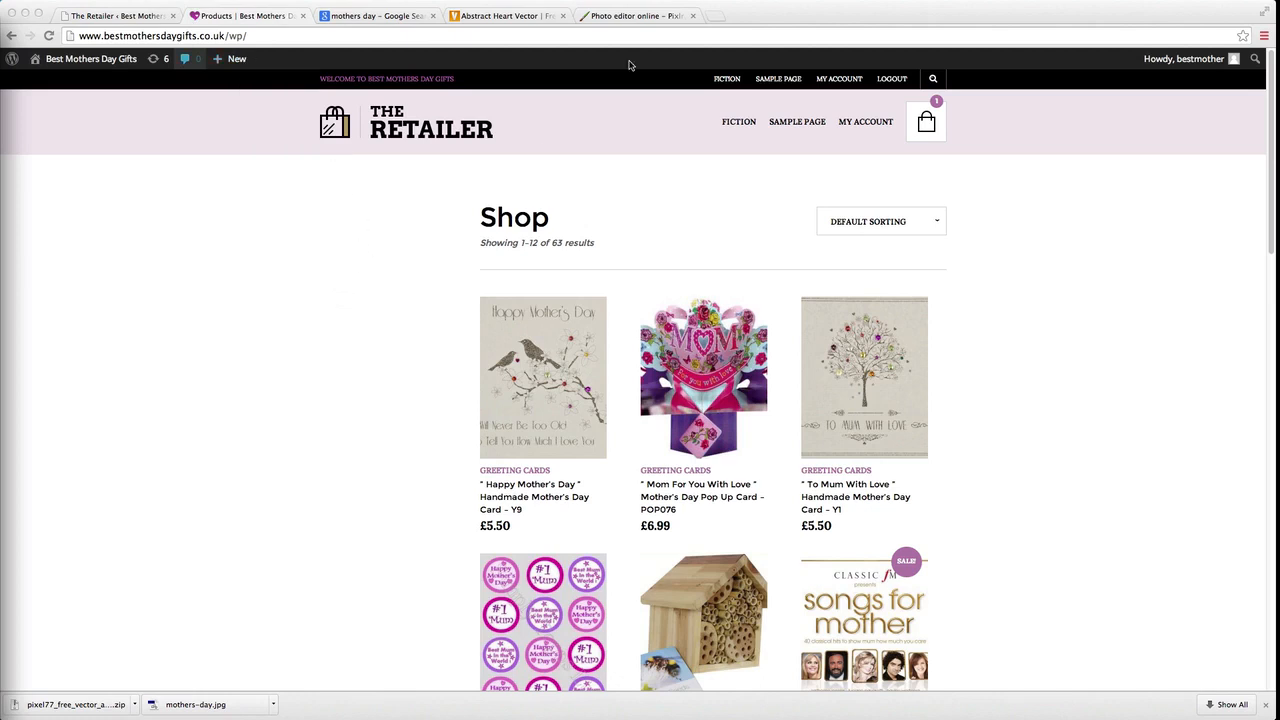
- Open favicon.png from the computer in Pixlr Editor and enlarge its image window
click(646, 16)
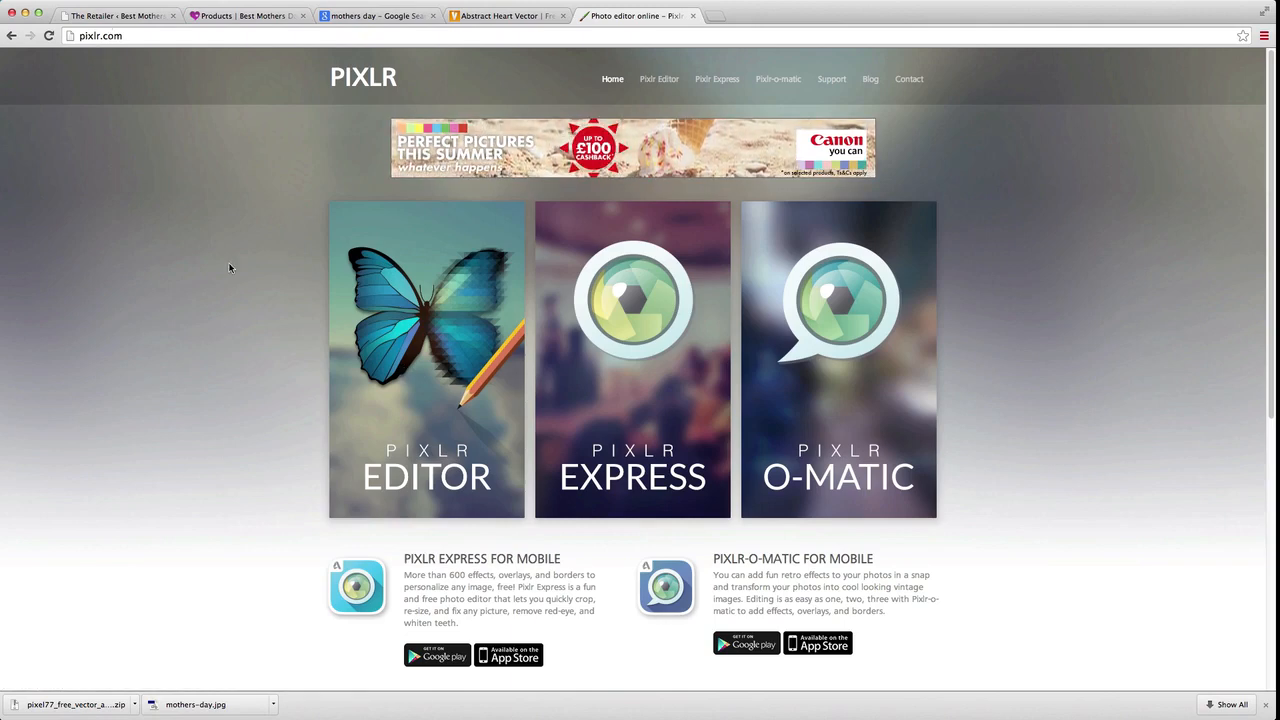
click(418, 402)
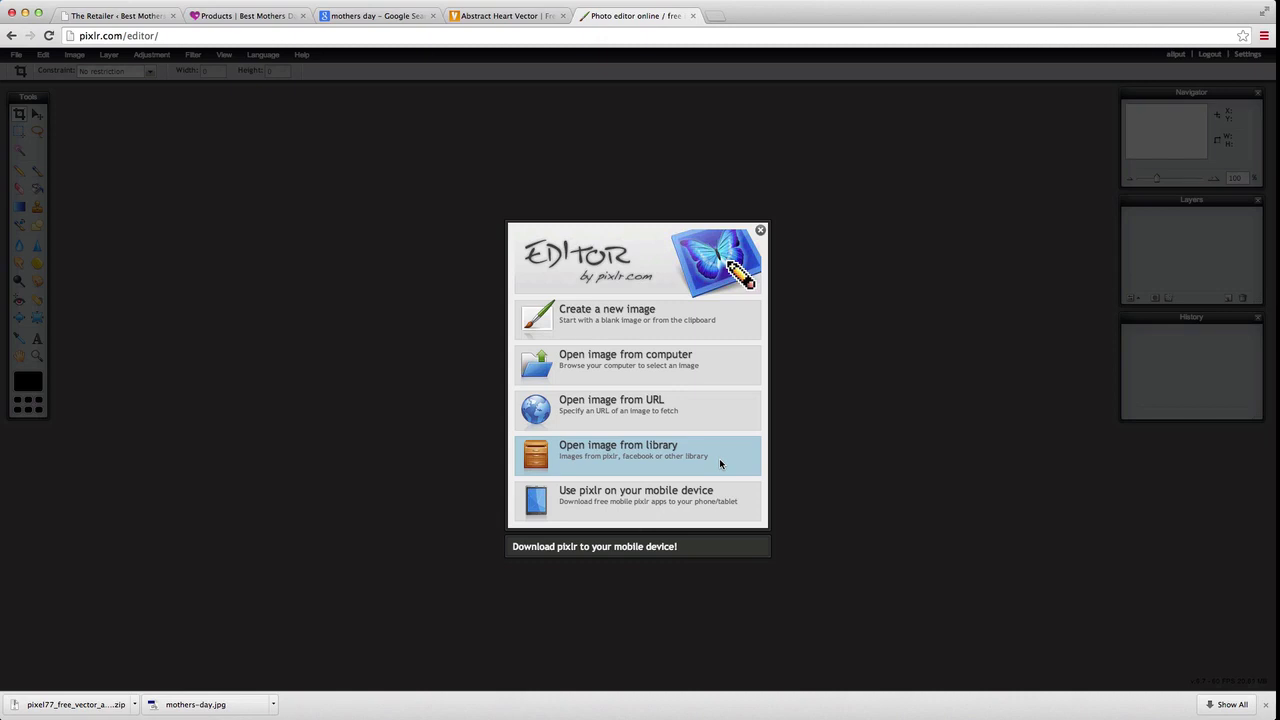
click(603, 367)
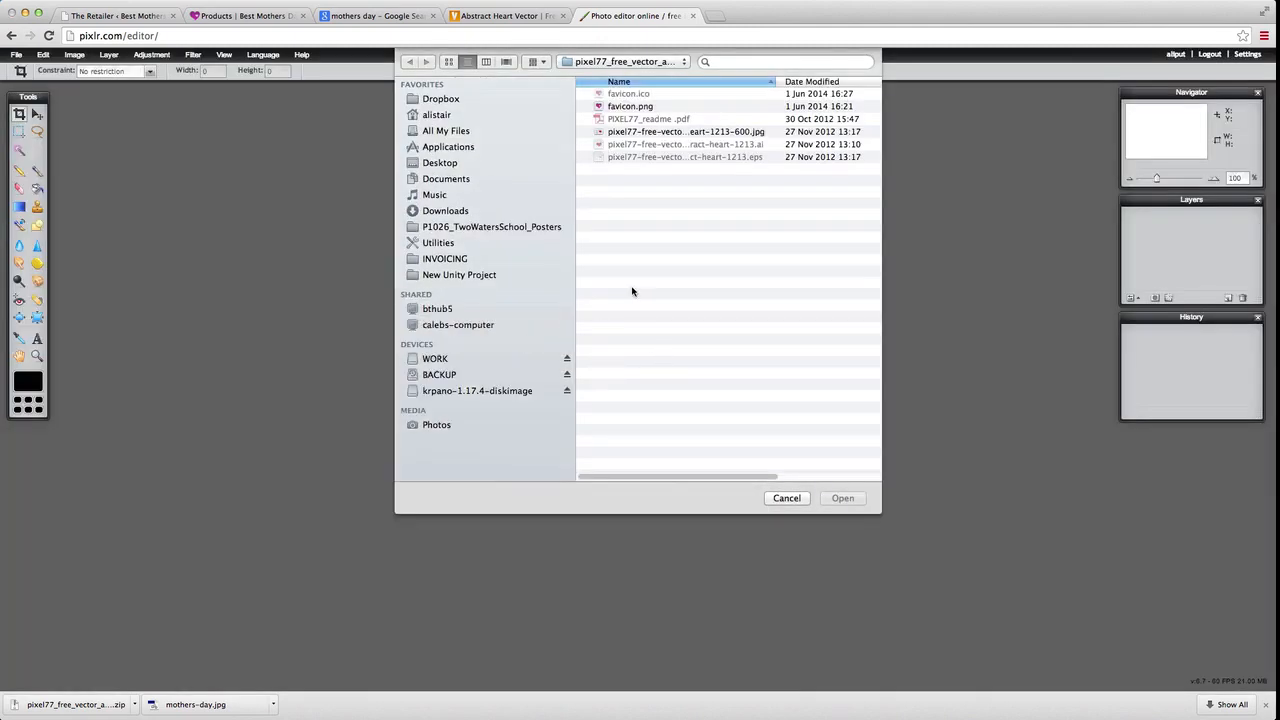
click(626, 108)
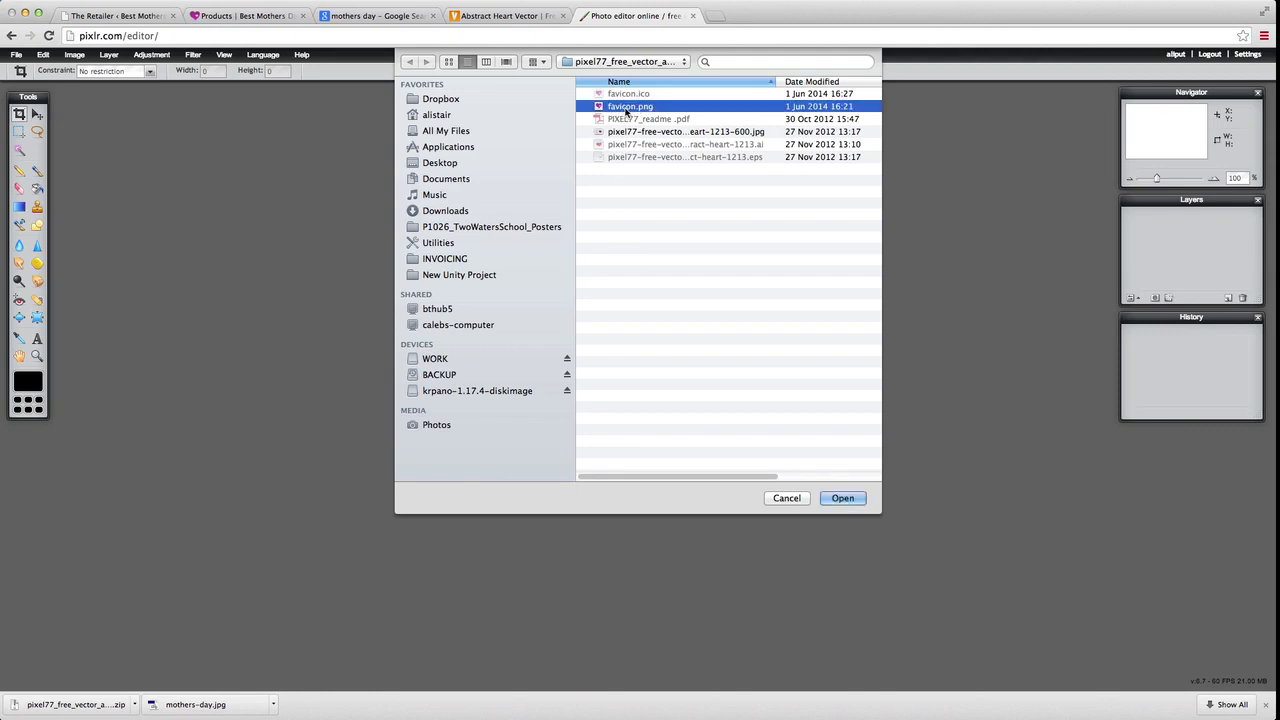
click(842, 498)
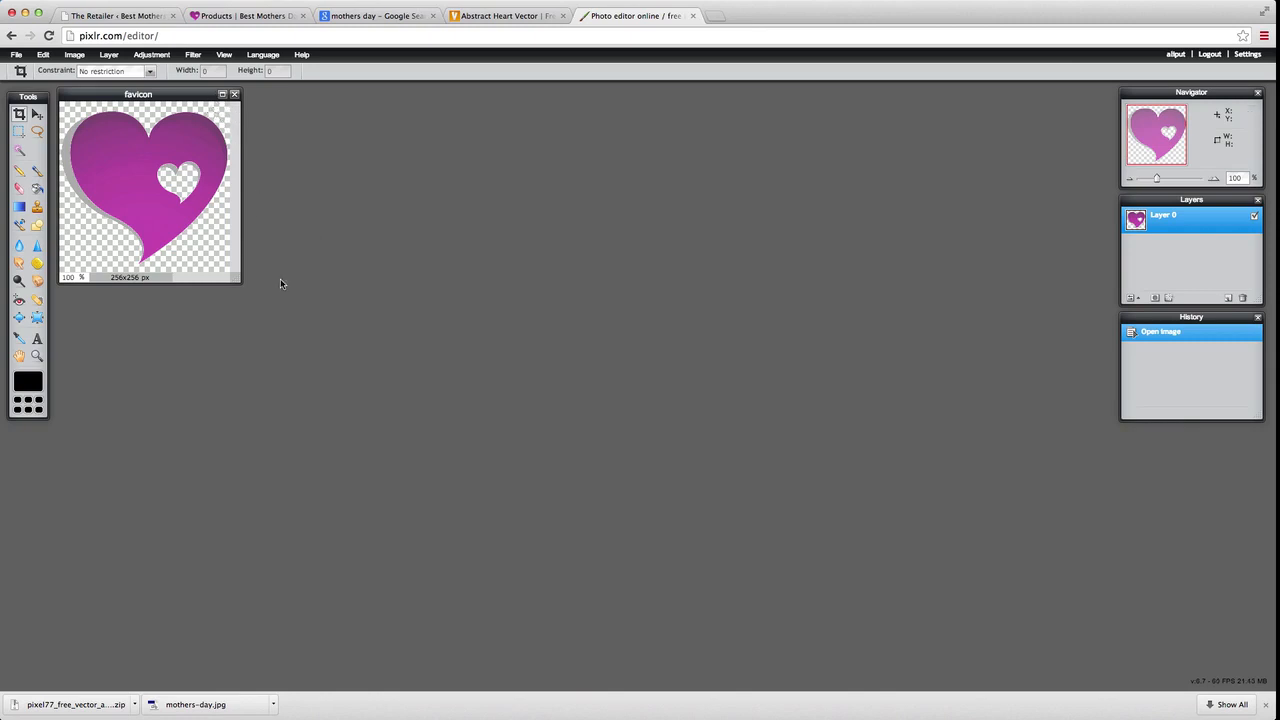
drag(233, 281, 437, 412)
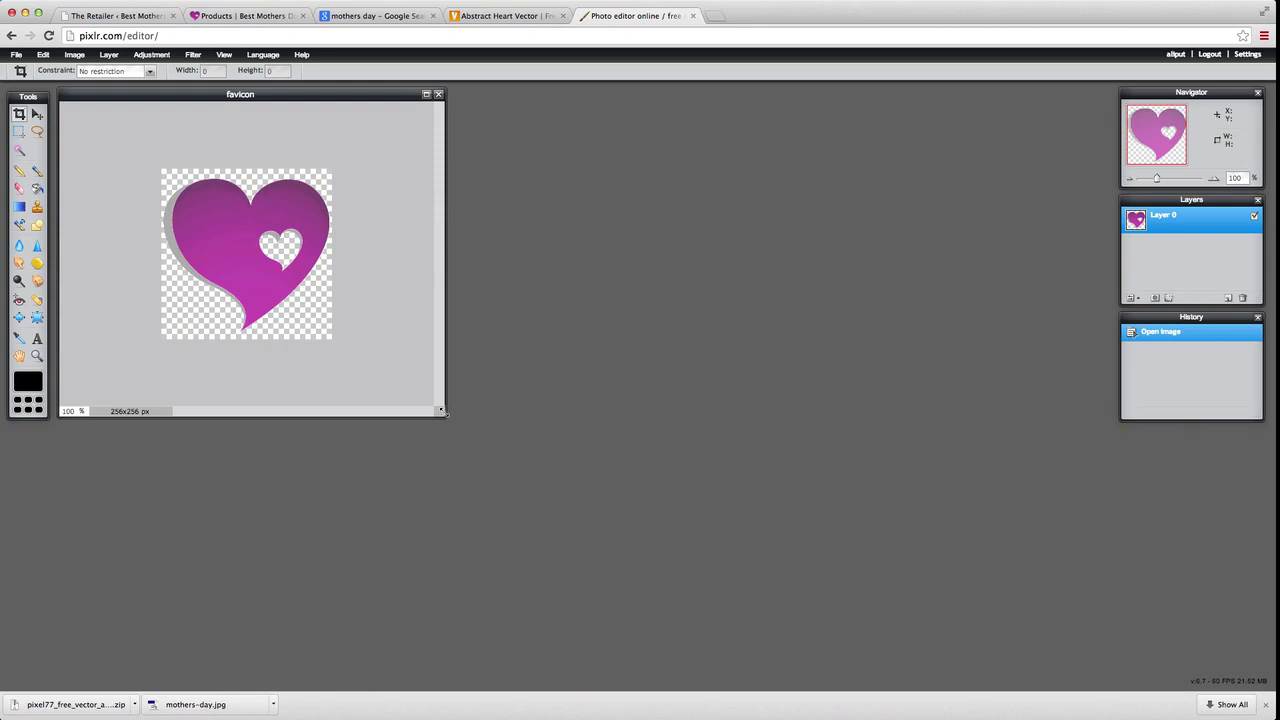
drag(442, 413, 605, 410)
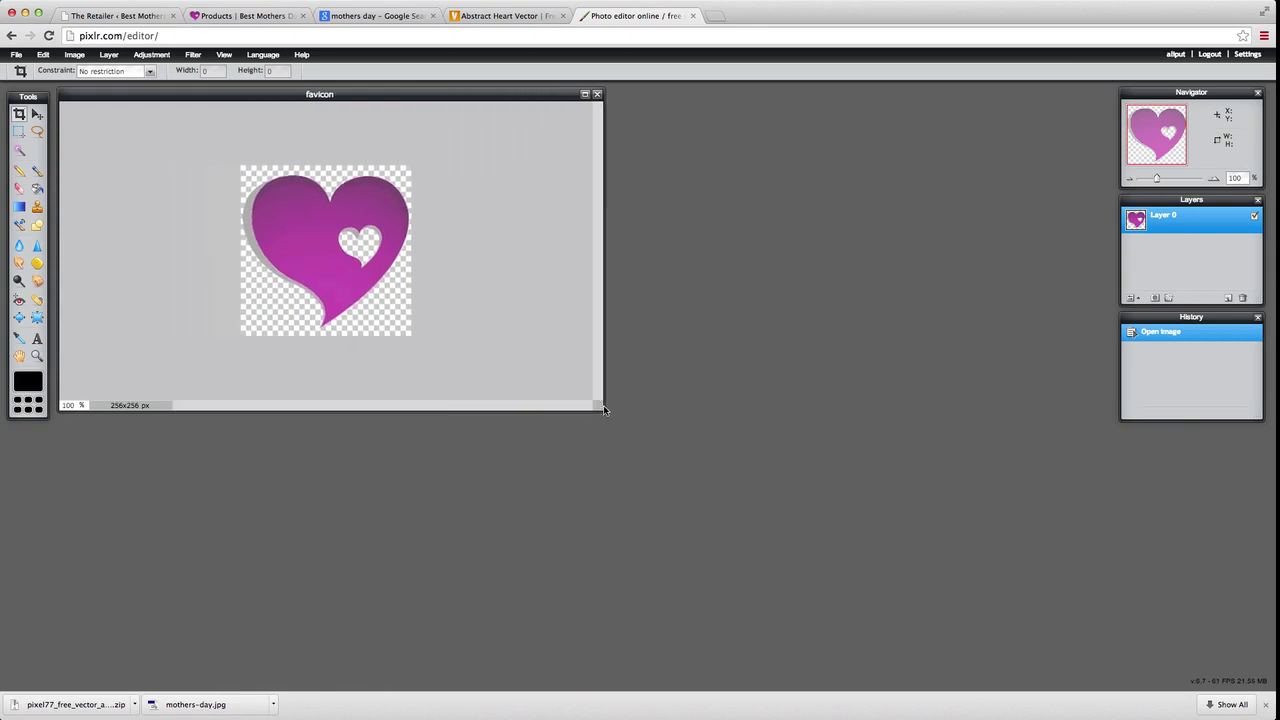
- Try to enlarge the canvas to 500 by 500 pixels with the upper-left anchor
click(75, 55)
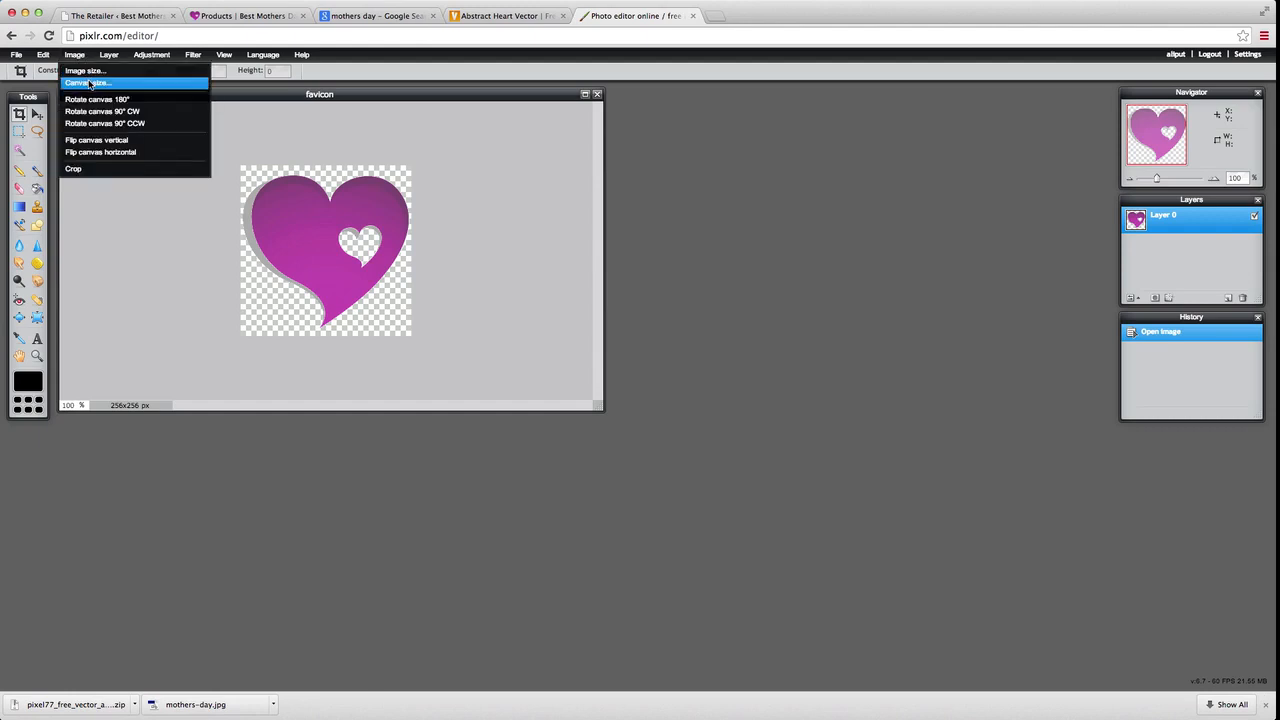
click(90, 84)
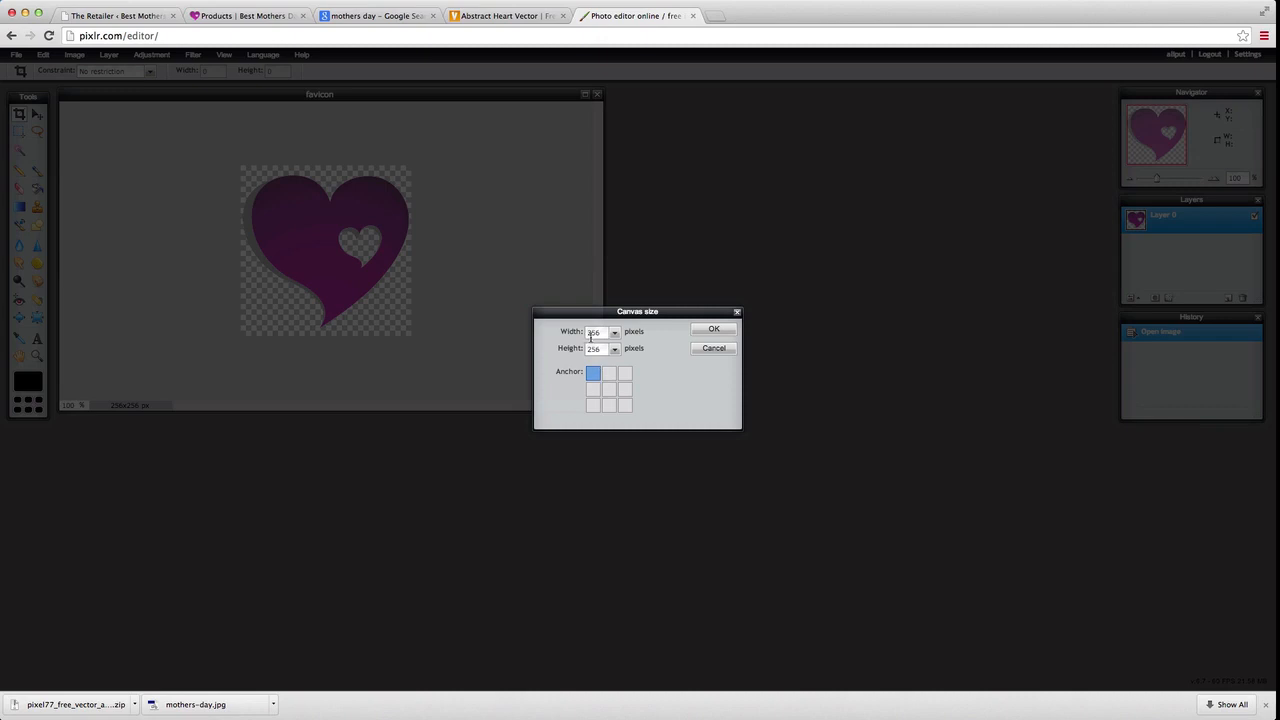
double_click(600, 331)
text(500)
key(Tab)
text(500)
click(710, 330)
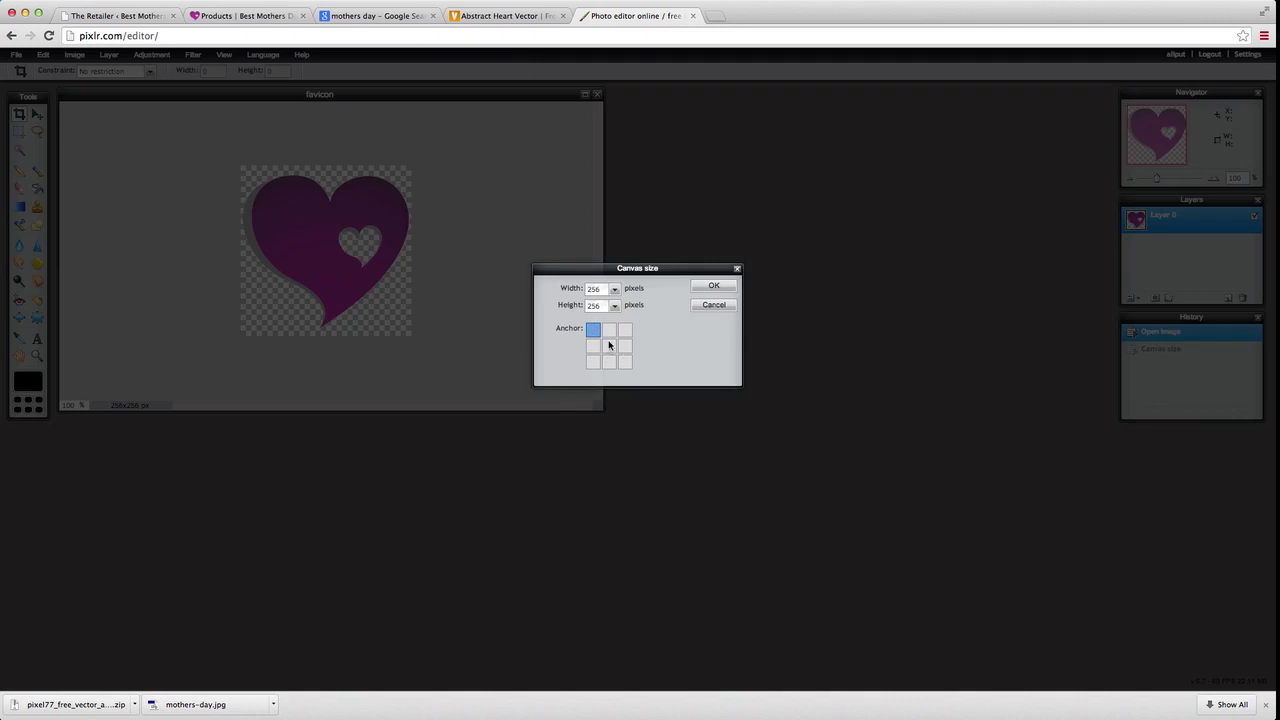
- Try a 500 by 500 pixel canvas with the lower-right anchor, and undo it
click(610, 346)
click(627, 361)
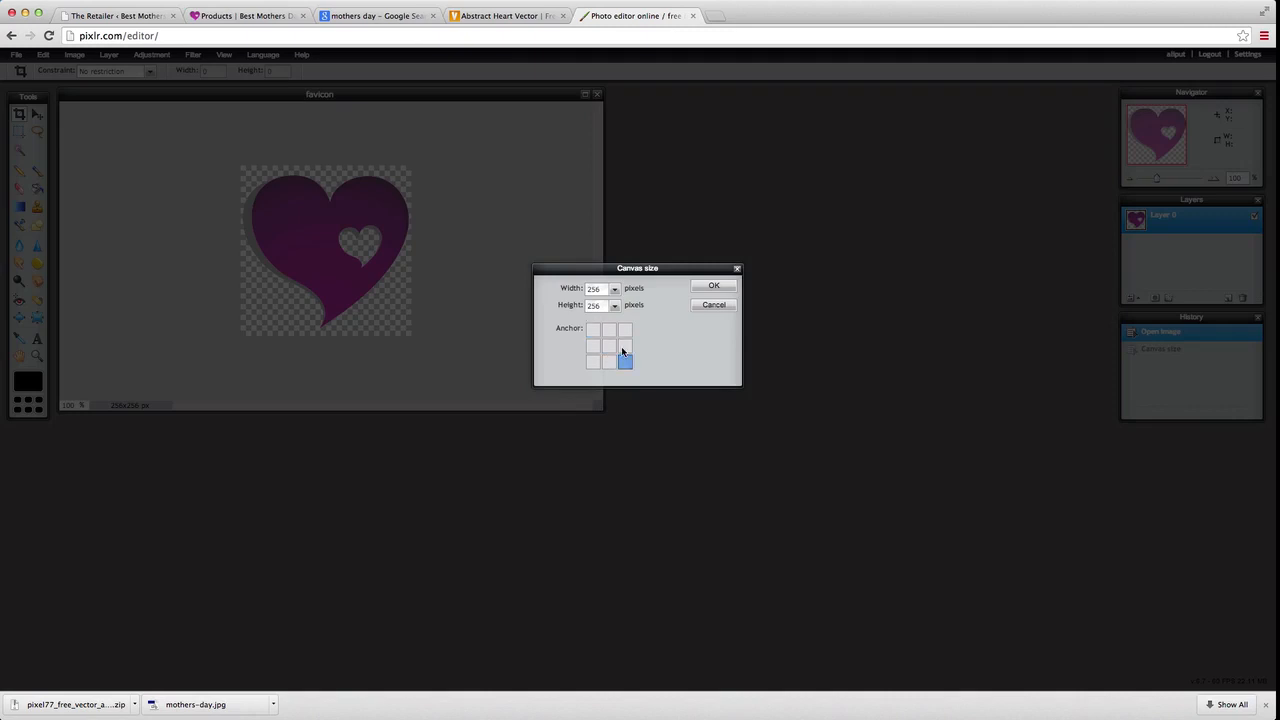
click(595, 288)
text(500)
click(590, 305)
text(500)
click(726, 287)
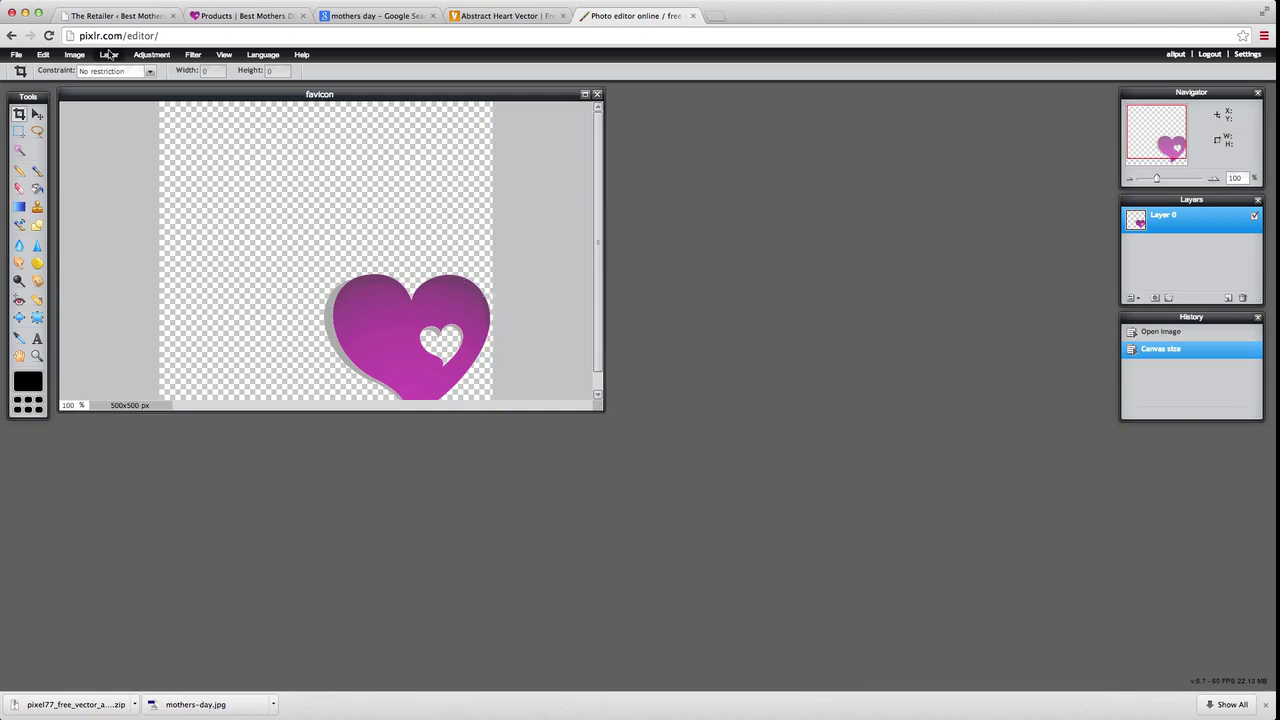
key(ctrl+z)
- Set the canvas width to 1280 pixels with the middle-left anchor, leaving empty space beside the heart
click(74, 54)
click(120, 83)
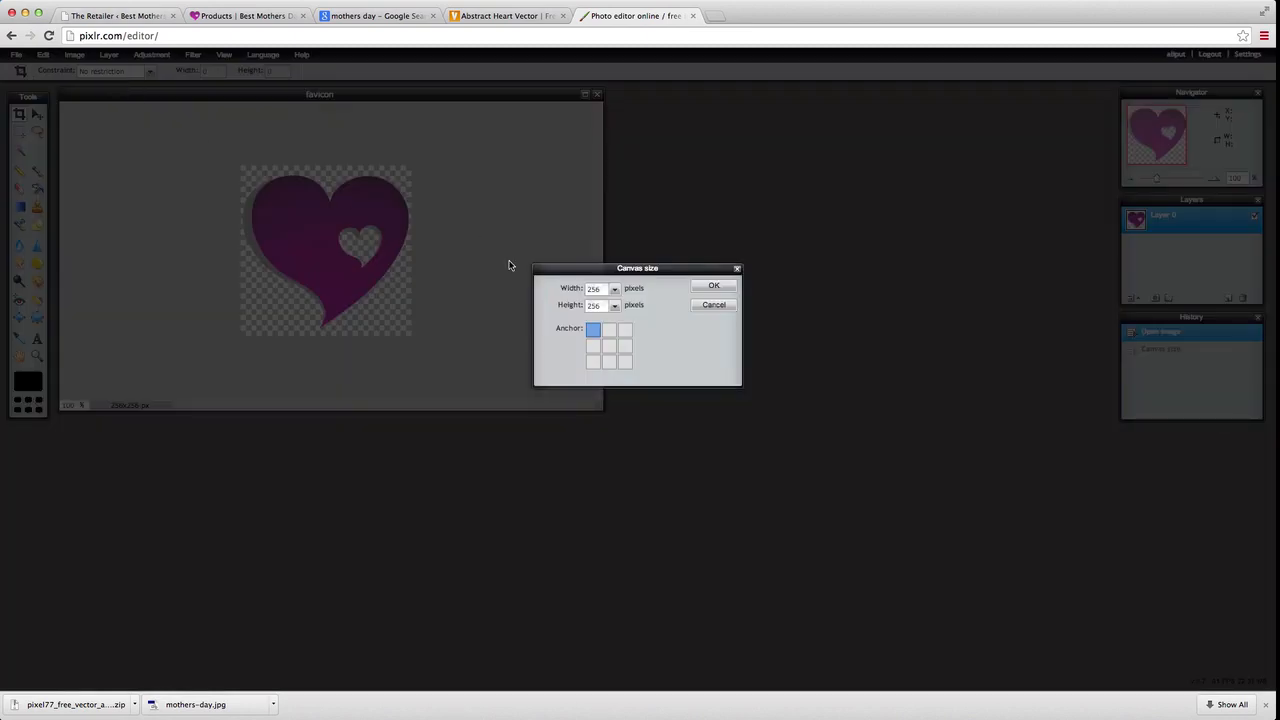
drag(599, 288, 573, 287)
click(600, 288)
double_click(600, 288)
text(1280)
click(594, 345)
click(710, 286)
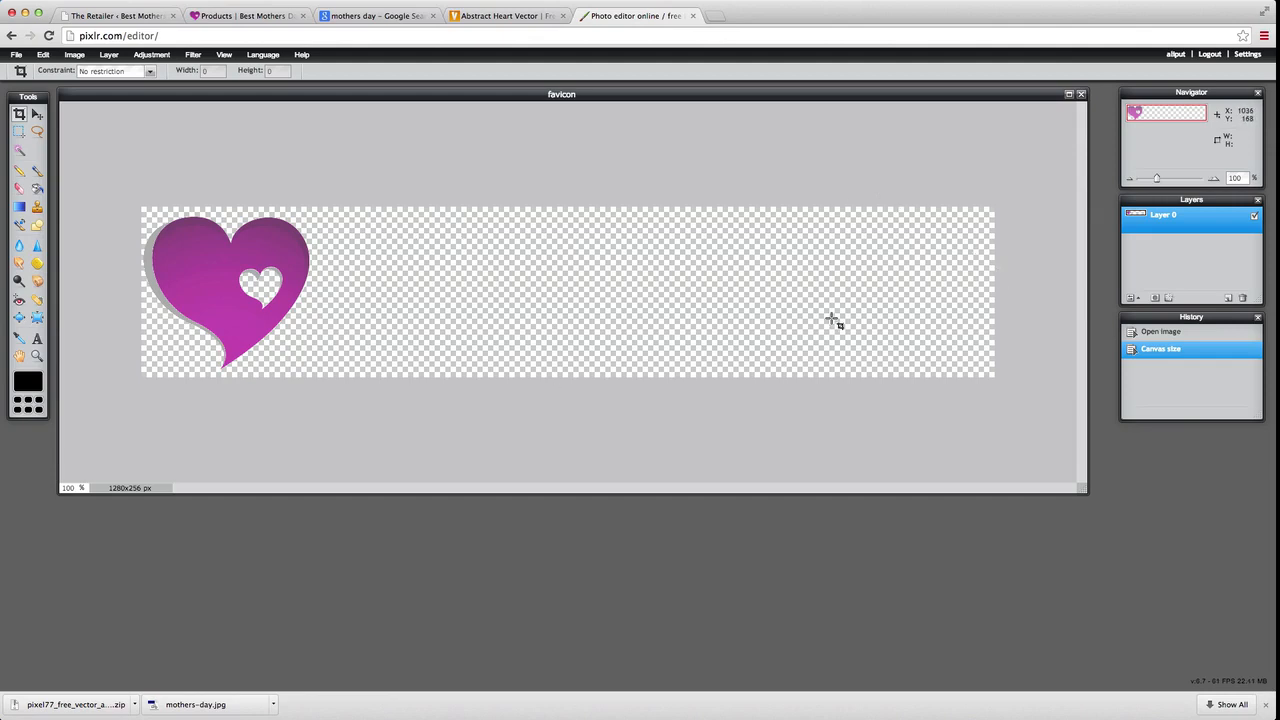
- Add the text "Best" just to the right of the heart, in the Molle font
click(36, 339)
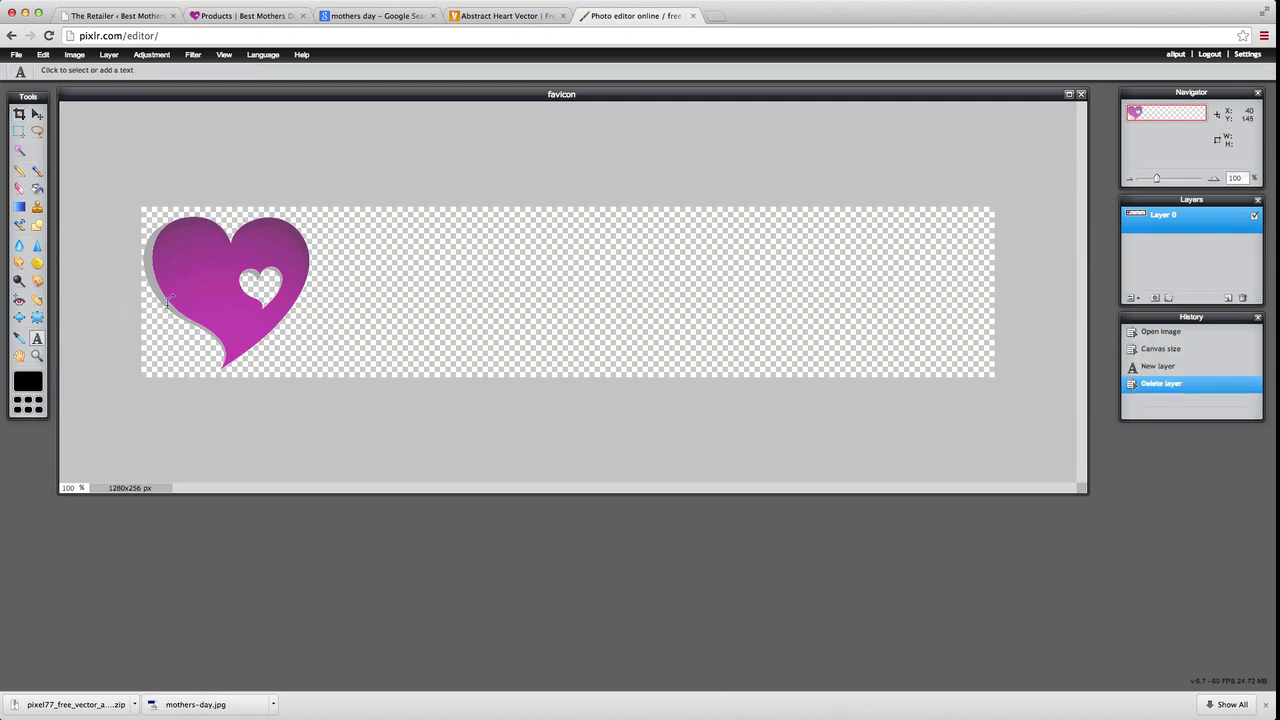
click(332, 230)
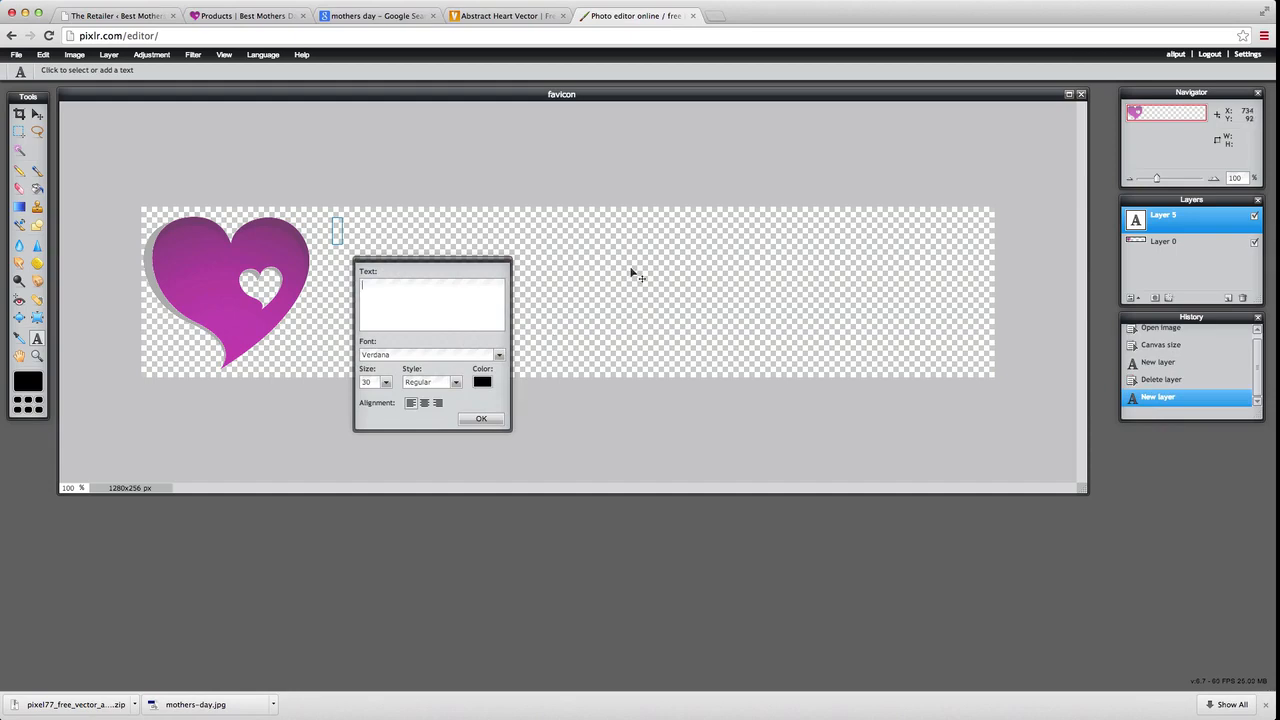
text(Best)
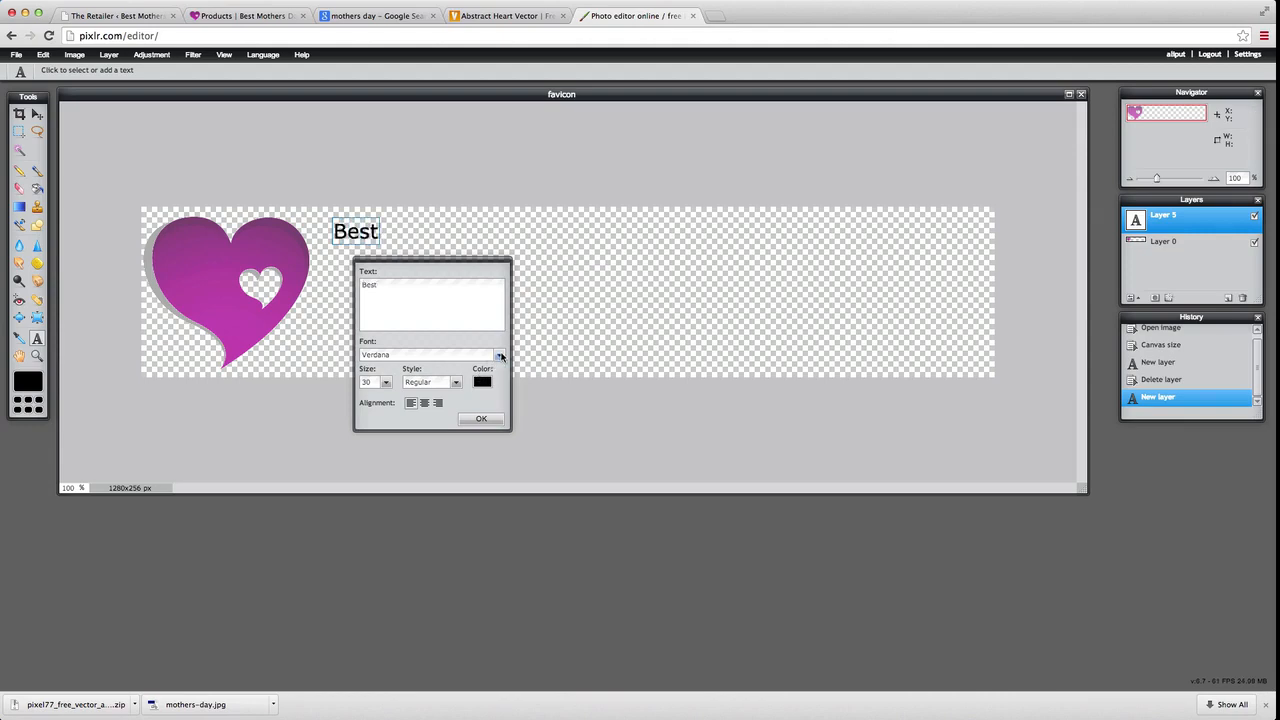
click(500, 355)
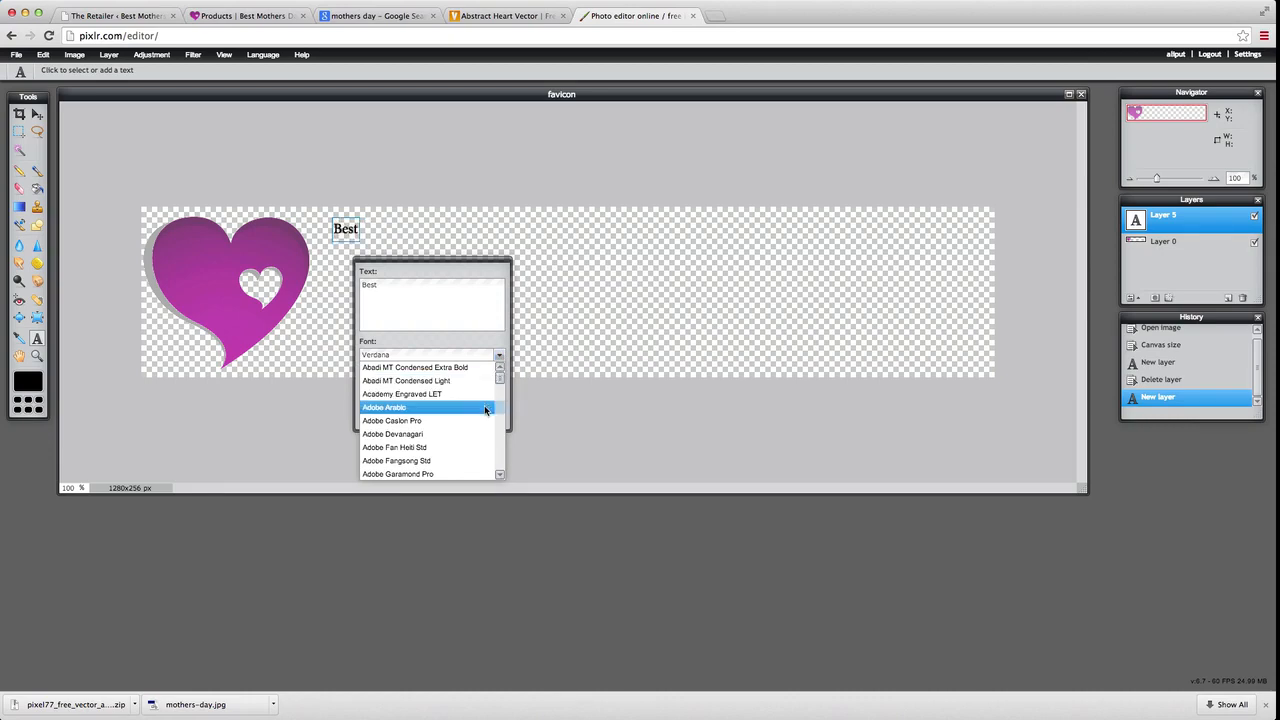
scroll(484, 412, down, 8)
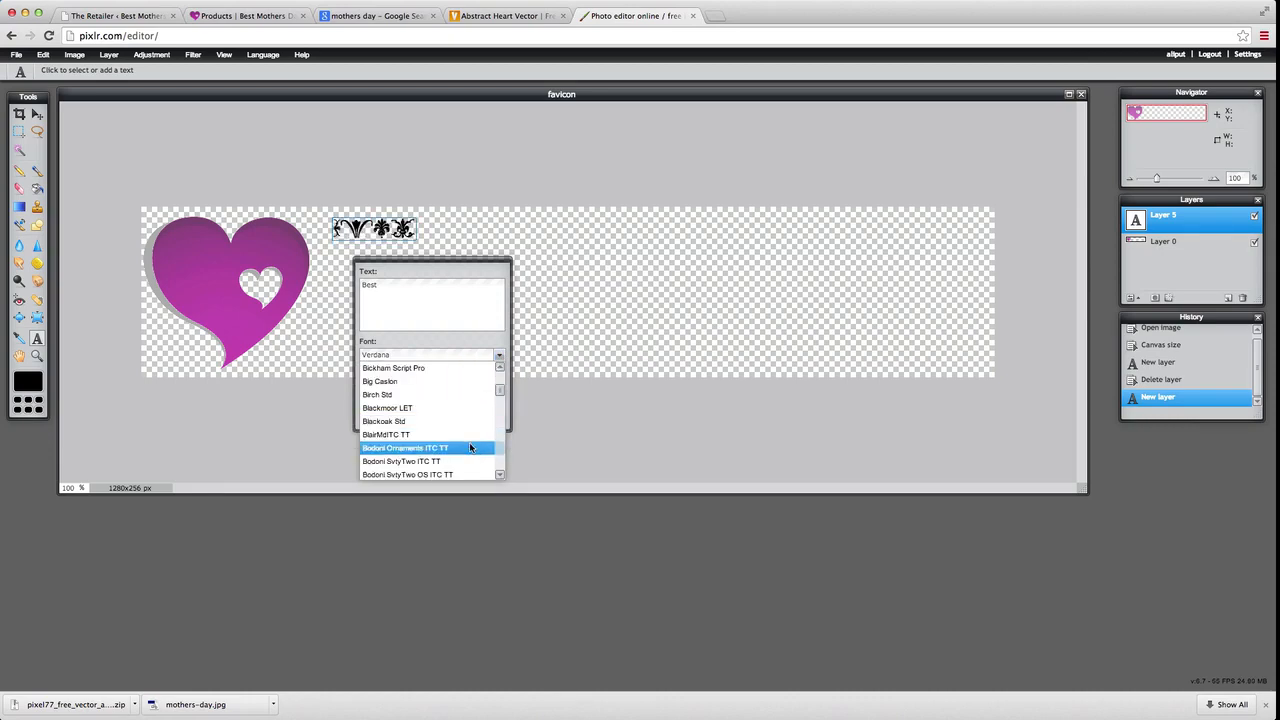
scroll(469, 442, down, 10)
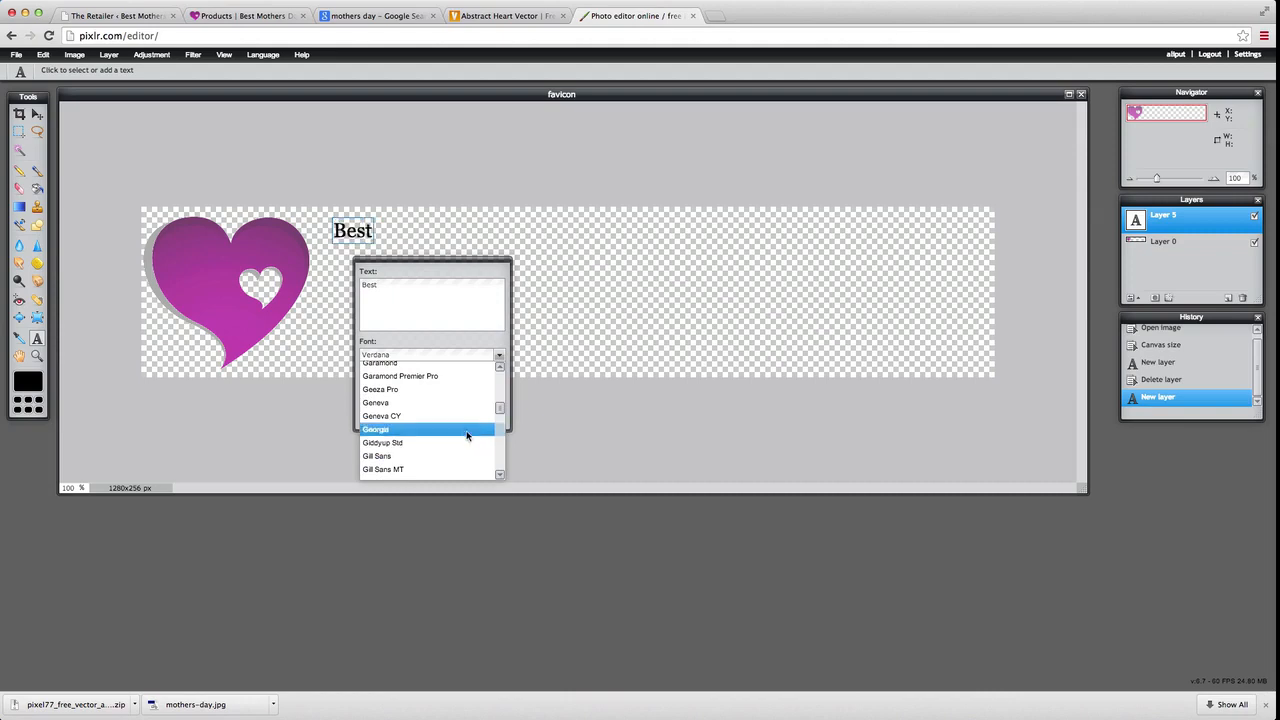
scroll(467, 444, down, 5)
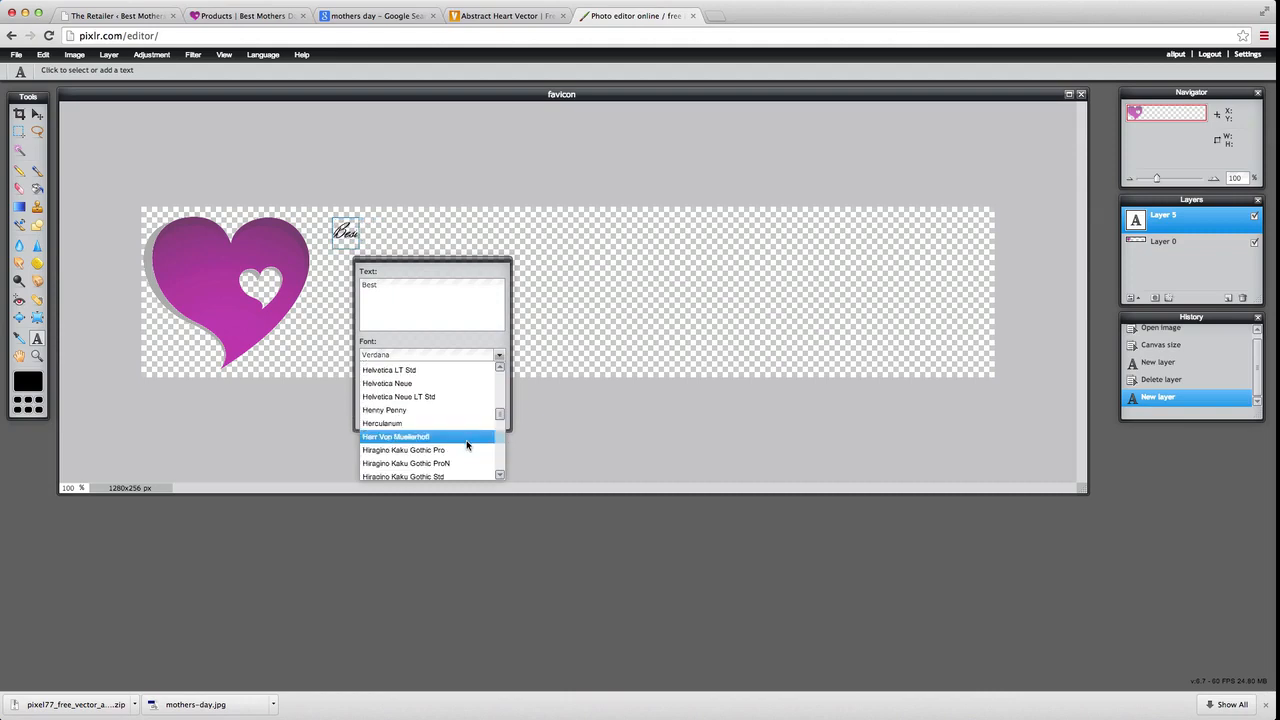
scroll(467, 444, down, 6)
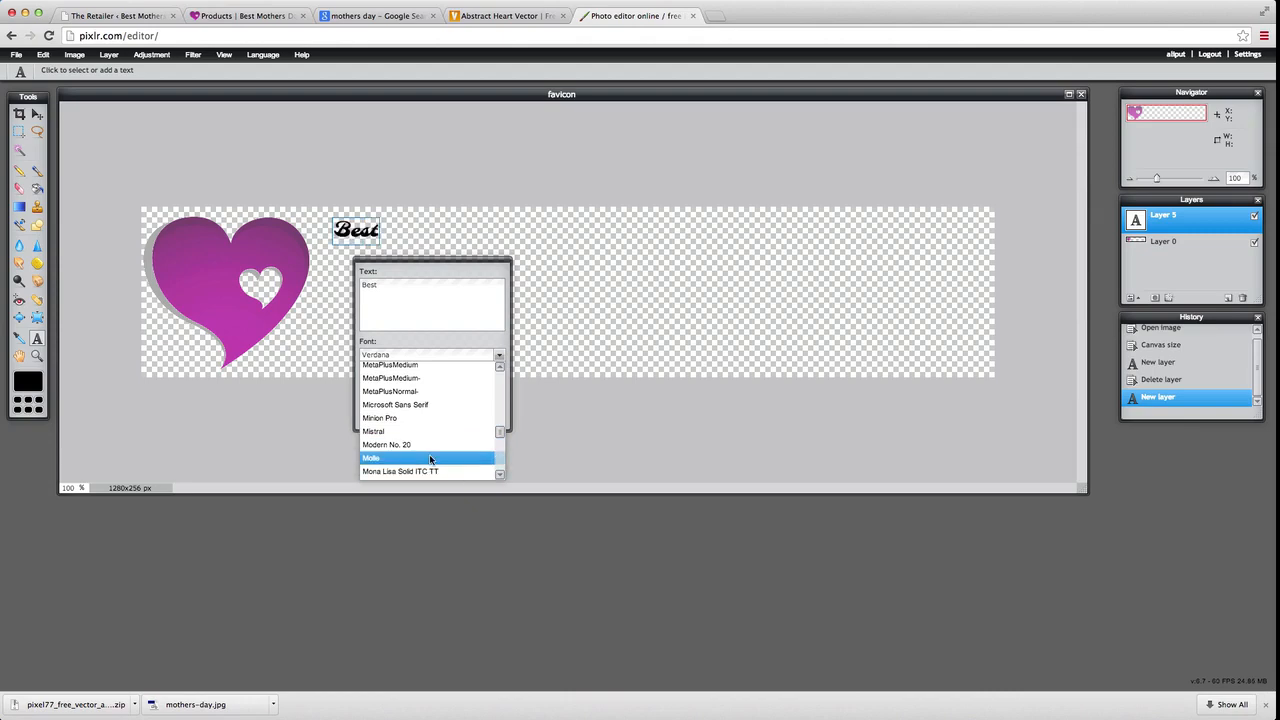
click(429, 456)
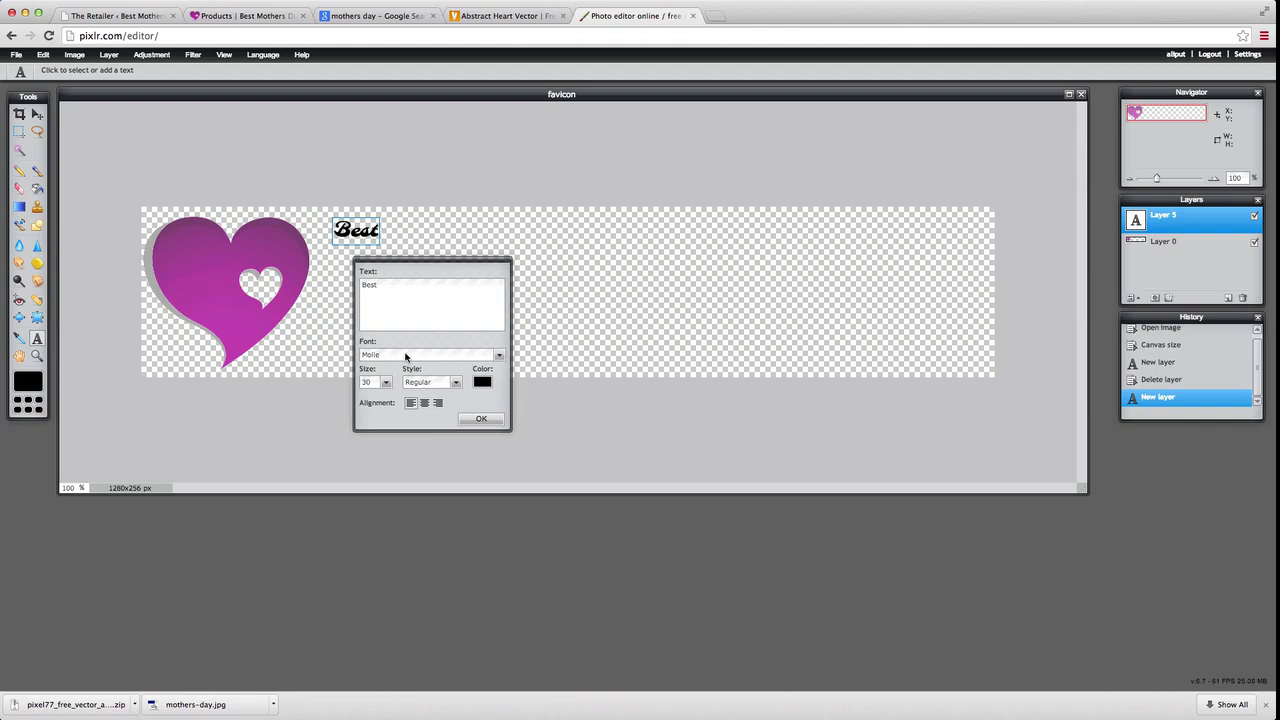
- Set the font size of the "Best" text to 75
click(386, 388)
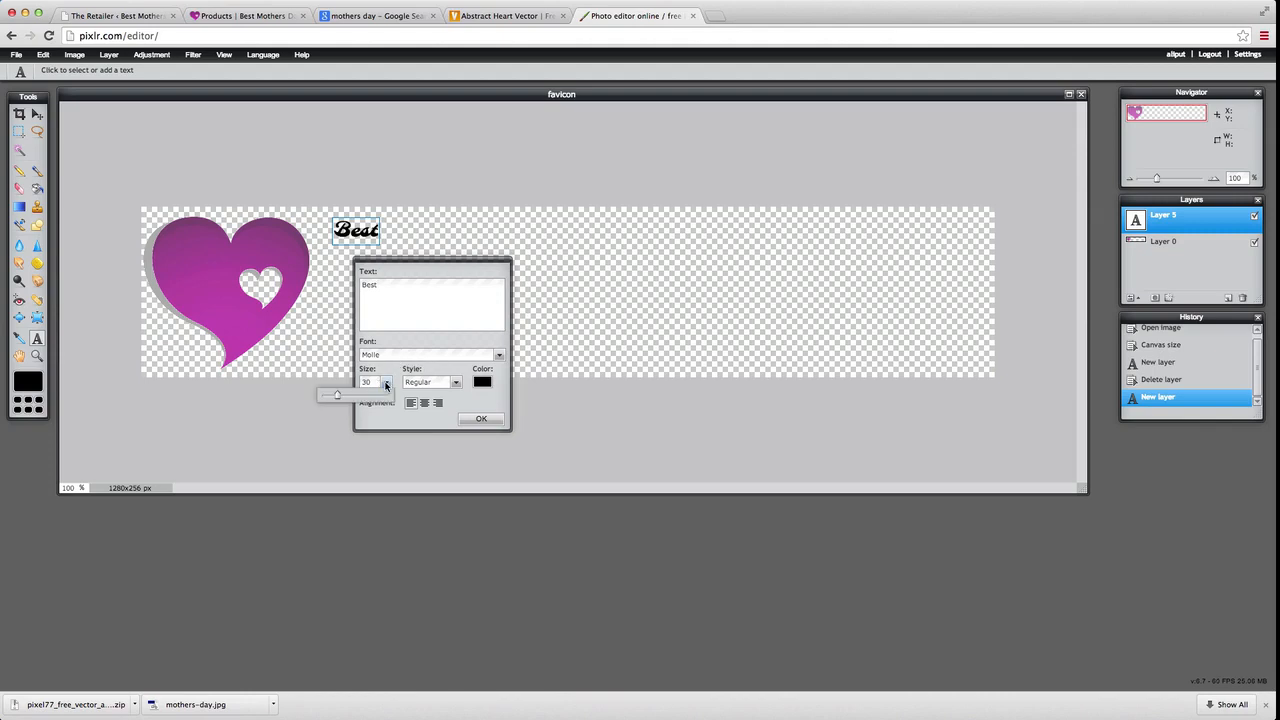
drag(339, 398, 369, 395)
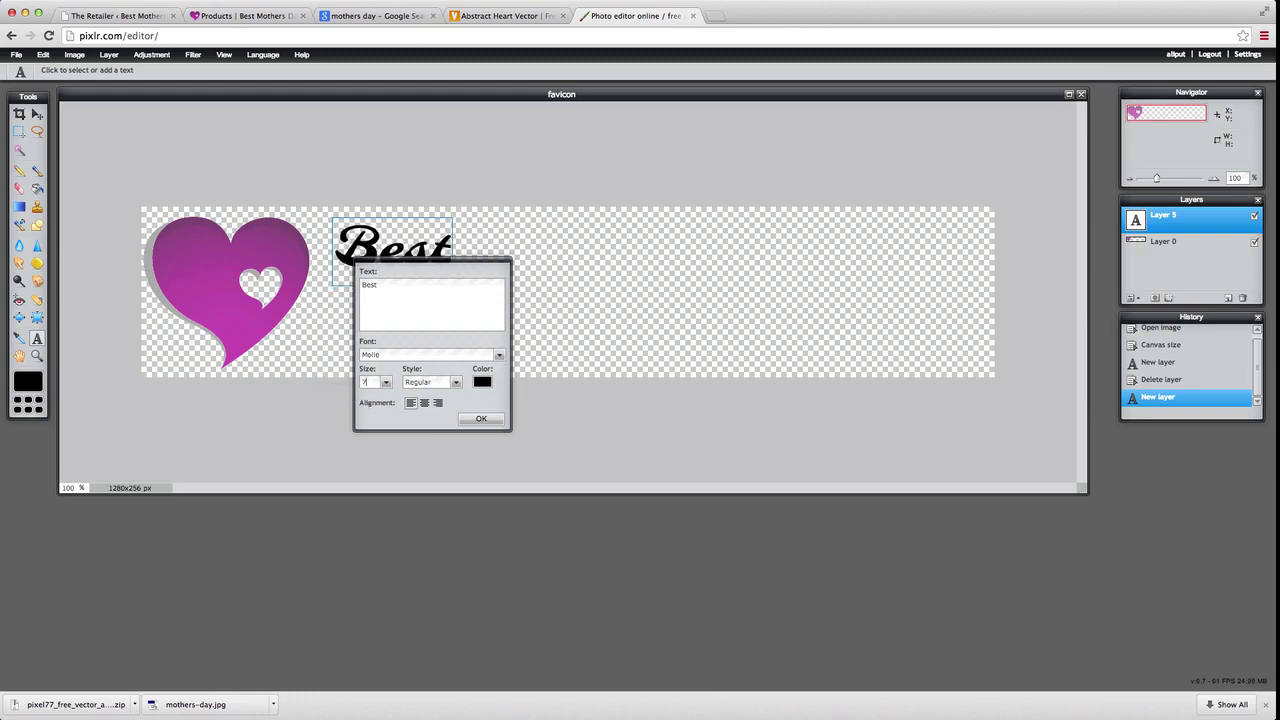
text(5)
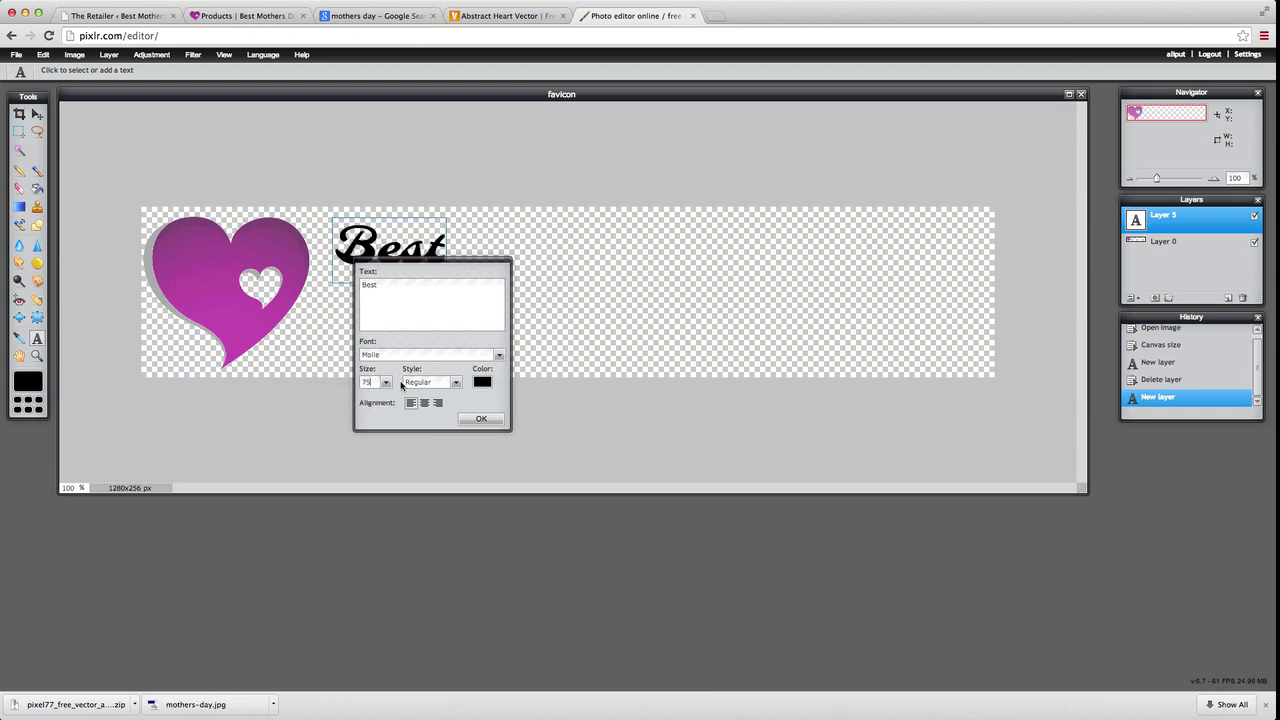
- Colour the "Best" text purple (#bd48a5) by sampling the heart beside its small cut-out
click(482, 381)
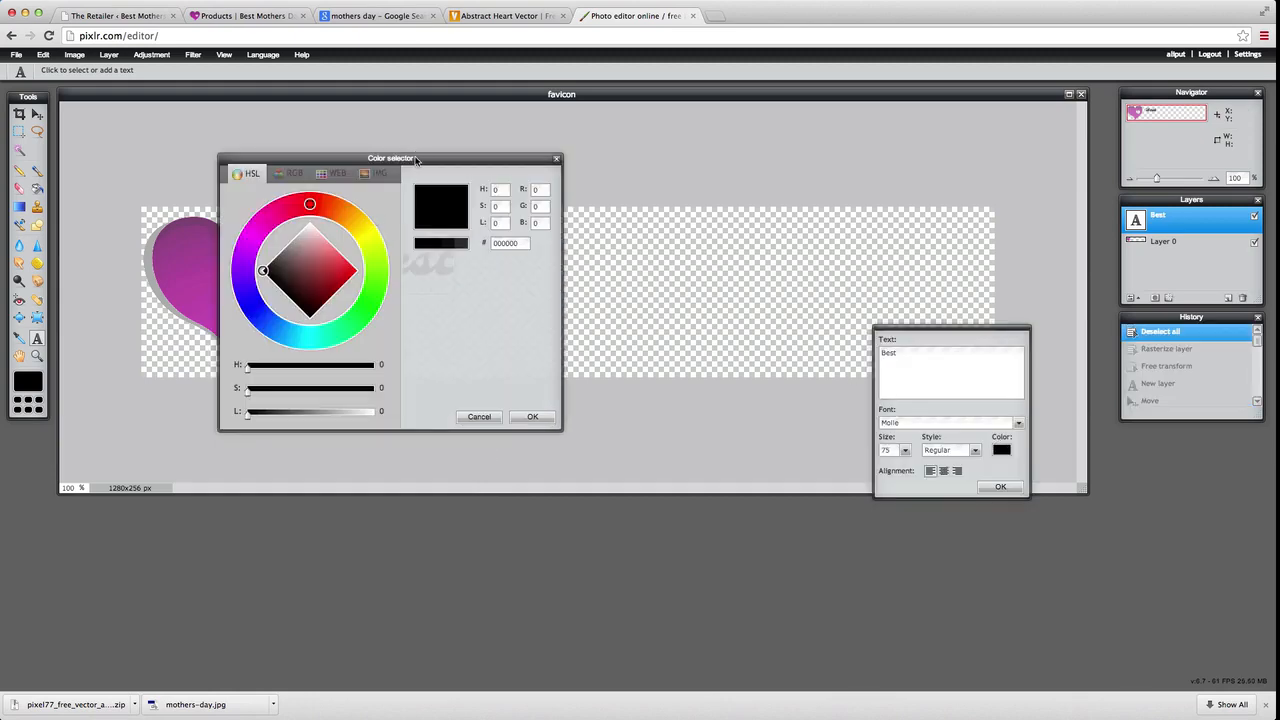
drag(418, 158, 747, 192)
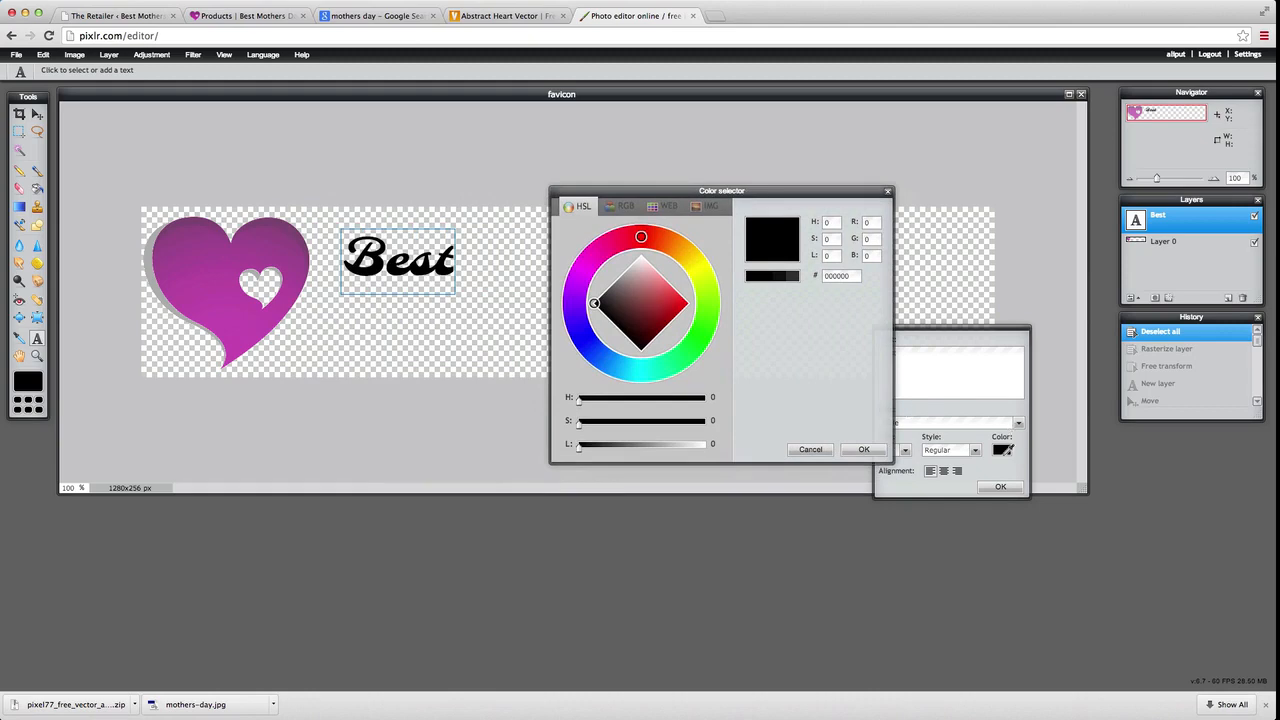
click(588, 264)
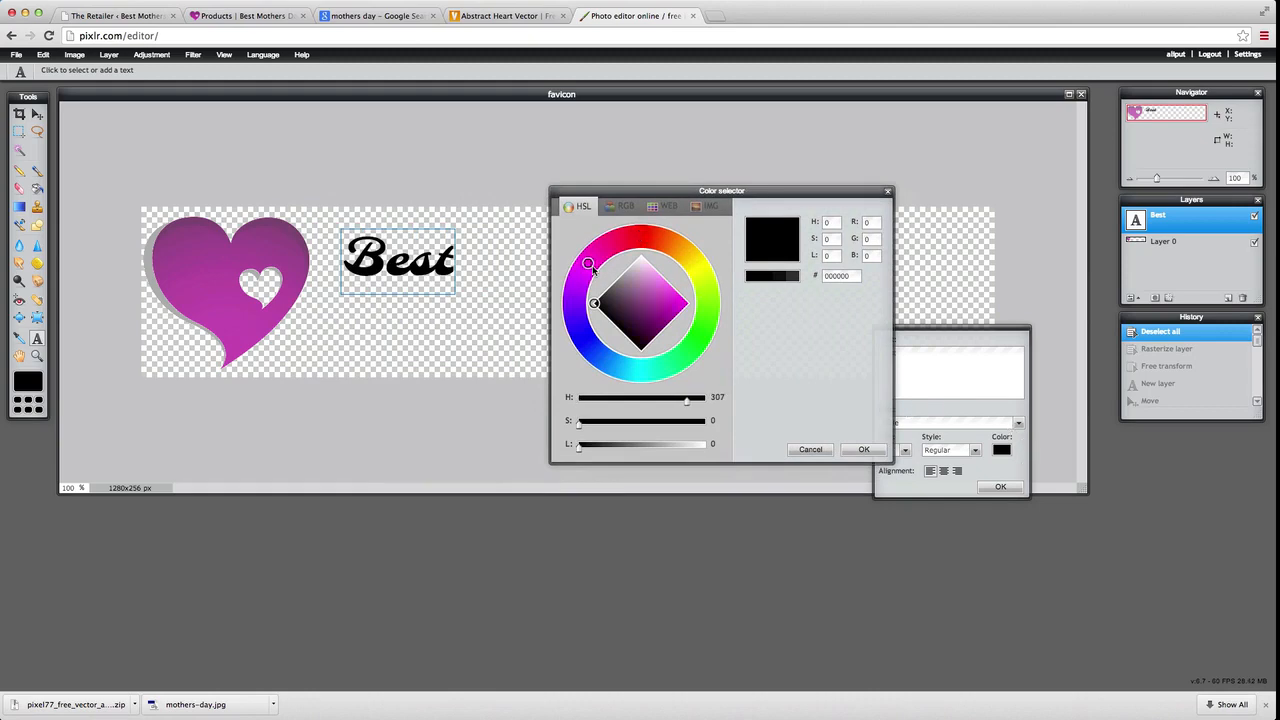
click(669, 302)
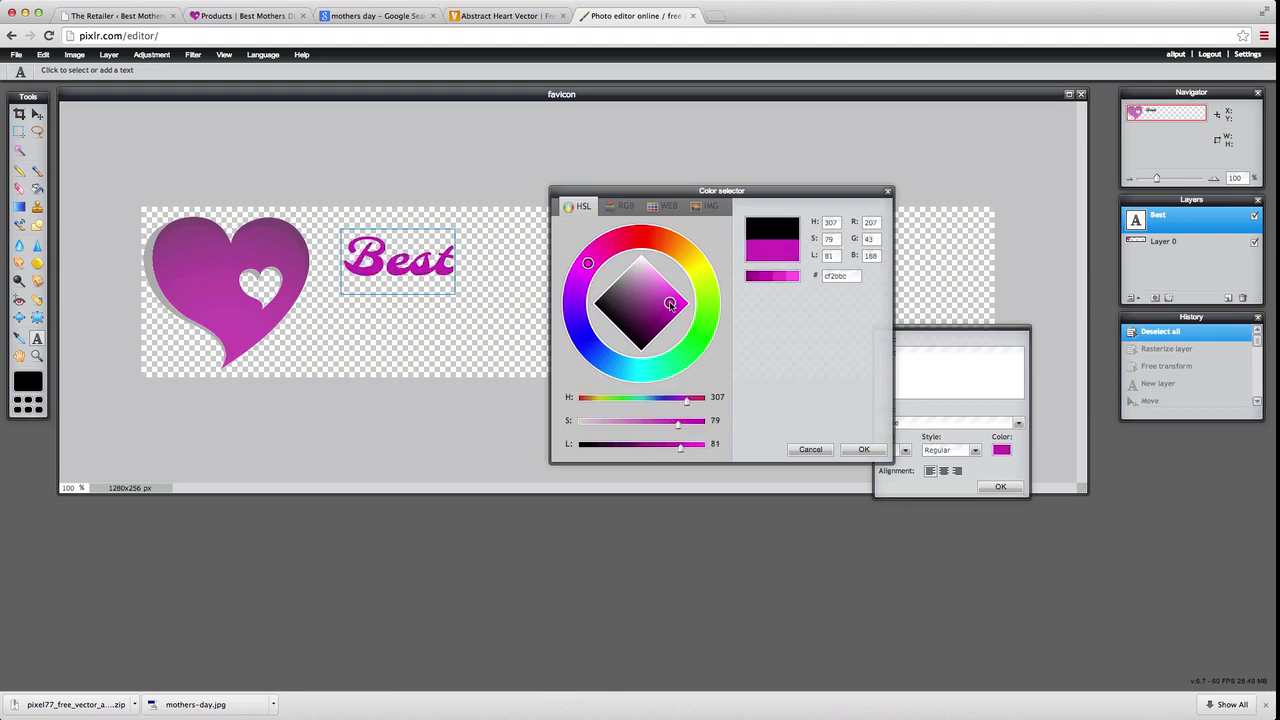
click(241, 295)
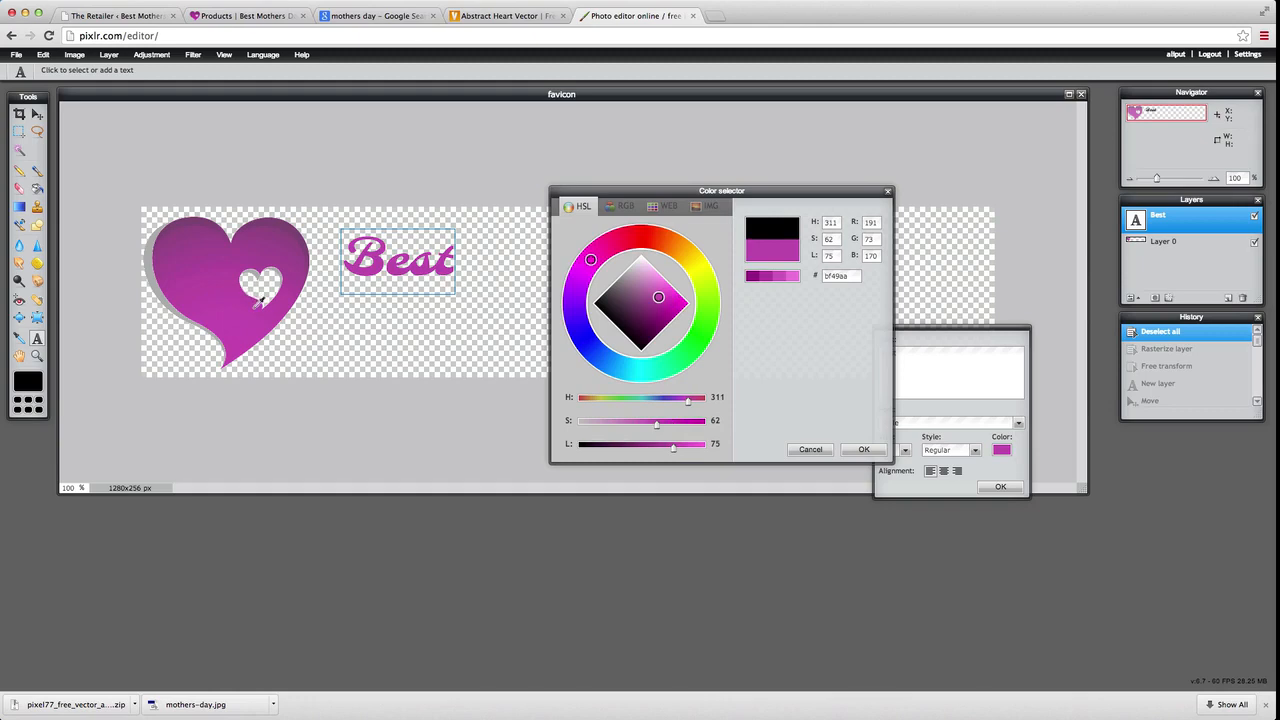
click(154, 261)
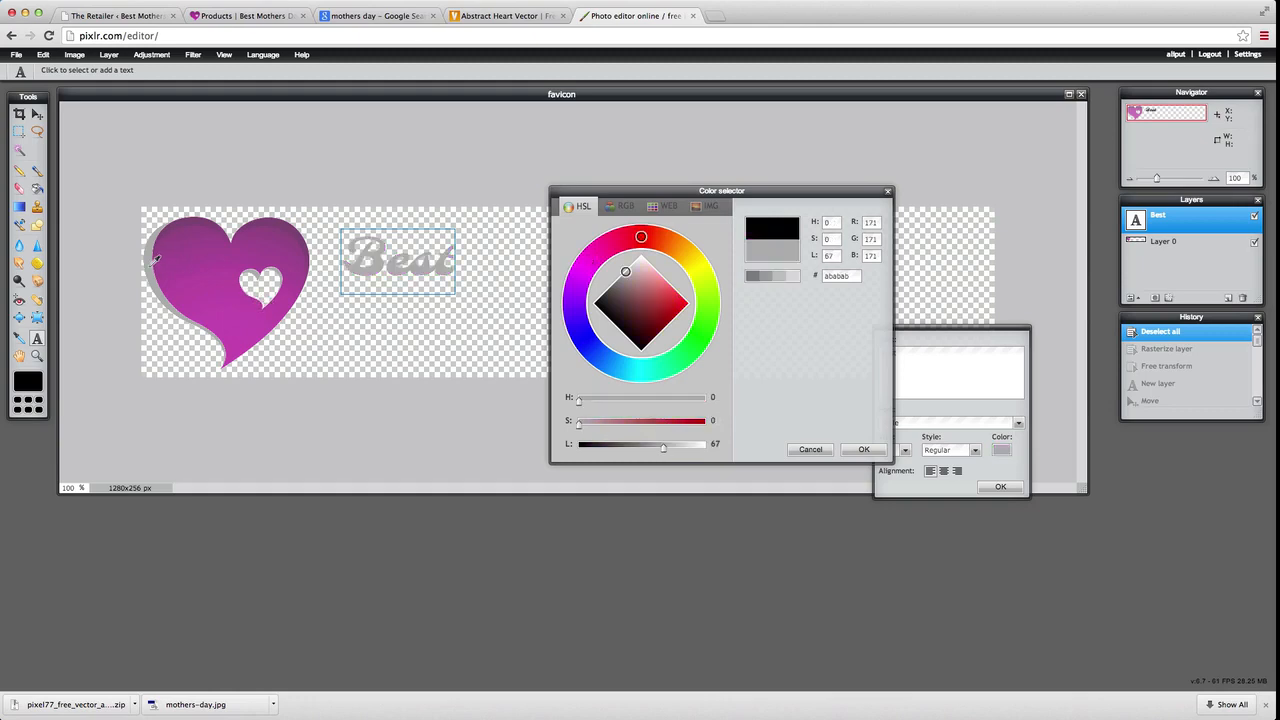
click(244, 287)
click(241, 288)
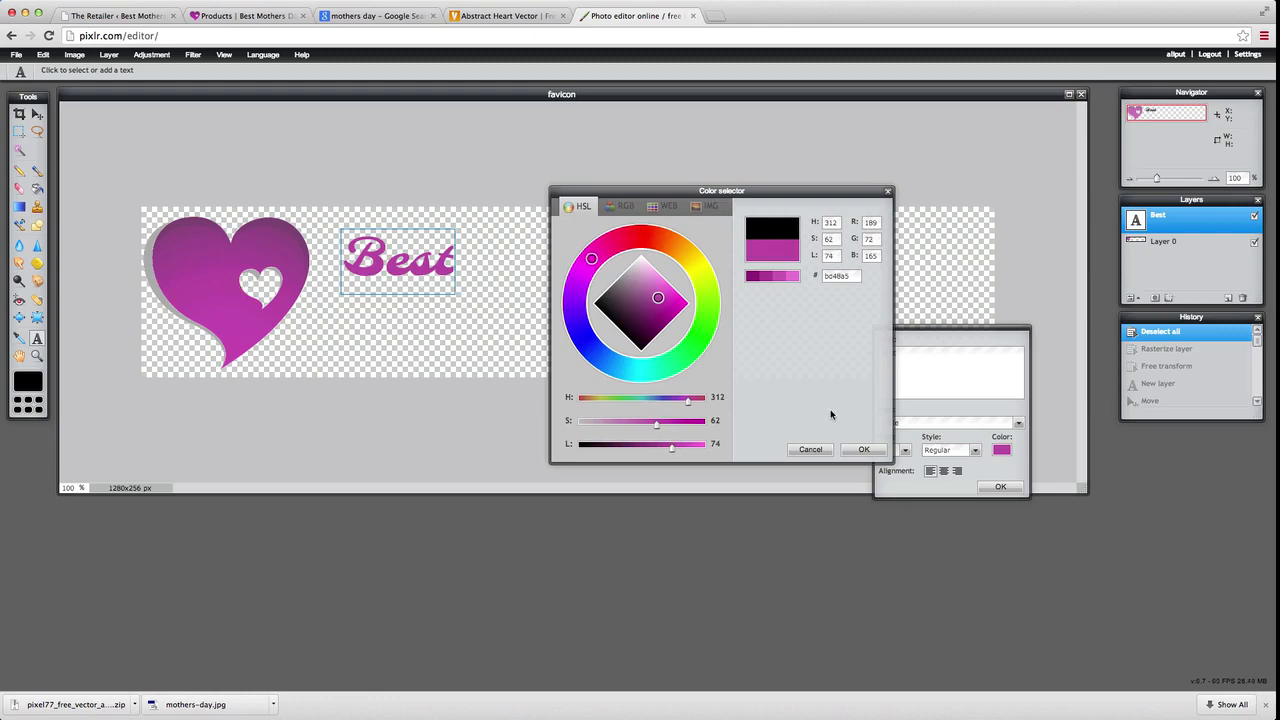
click(862, 451)
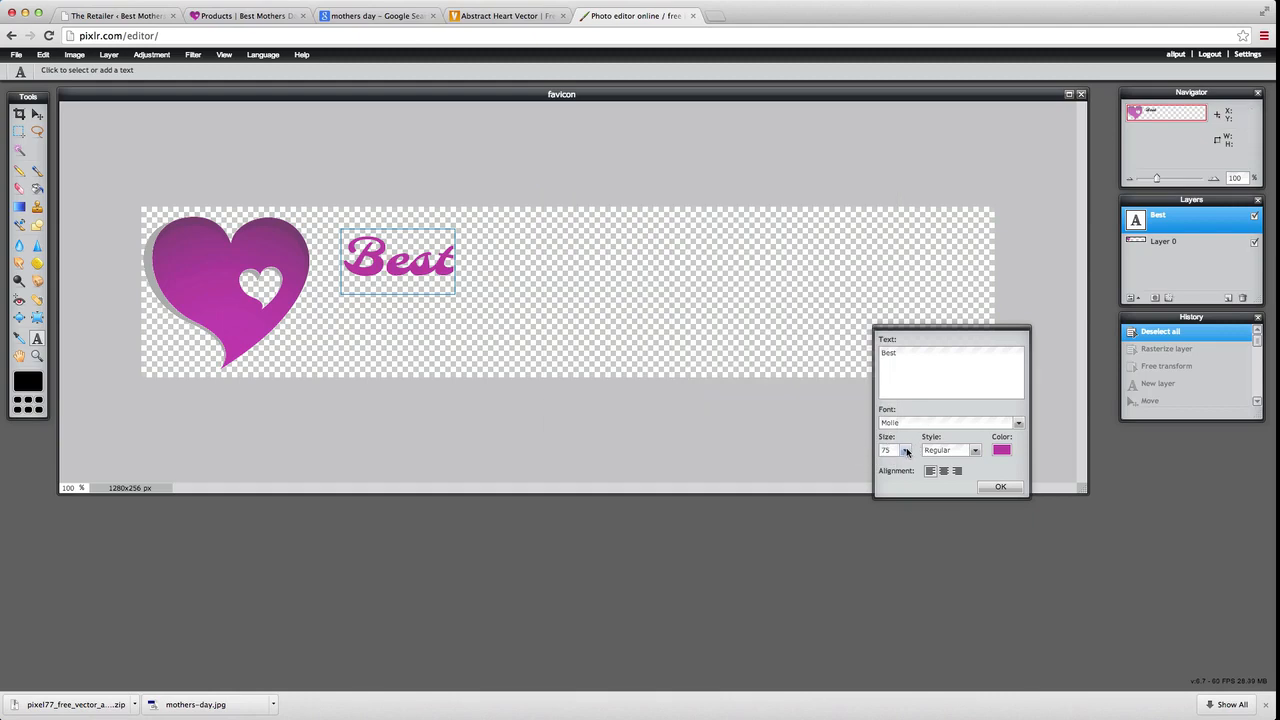
- Enlarge the "Best" text to size 116 and confirm the text settings
click(906, 452)
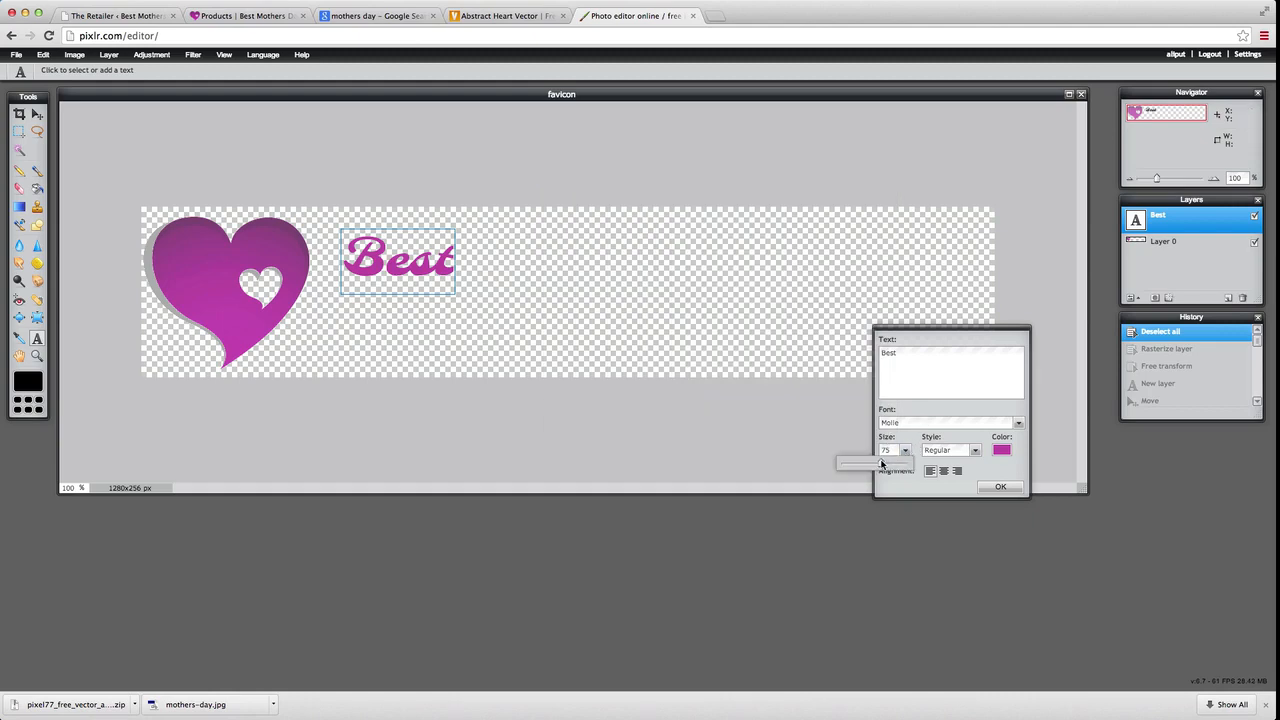
drag(881, 463, 900, 464)
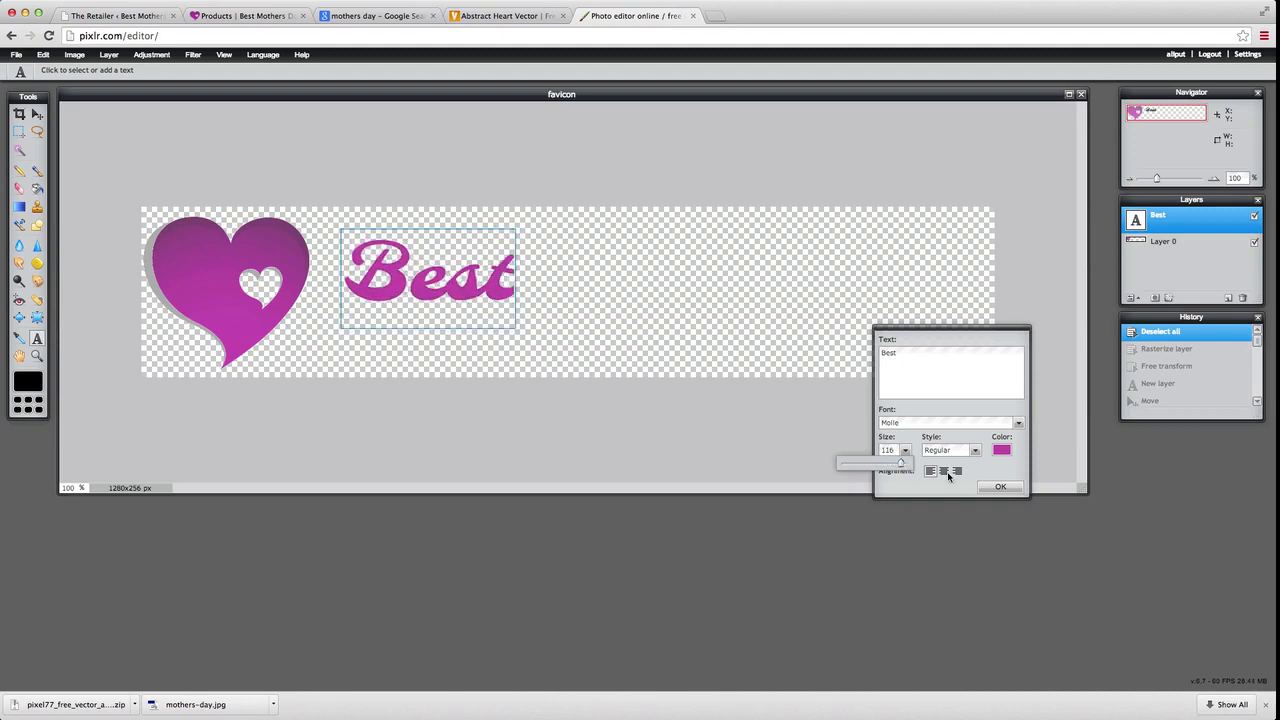
click(1001, 487)
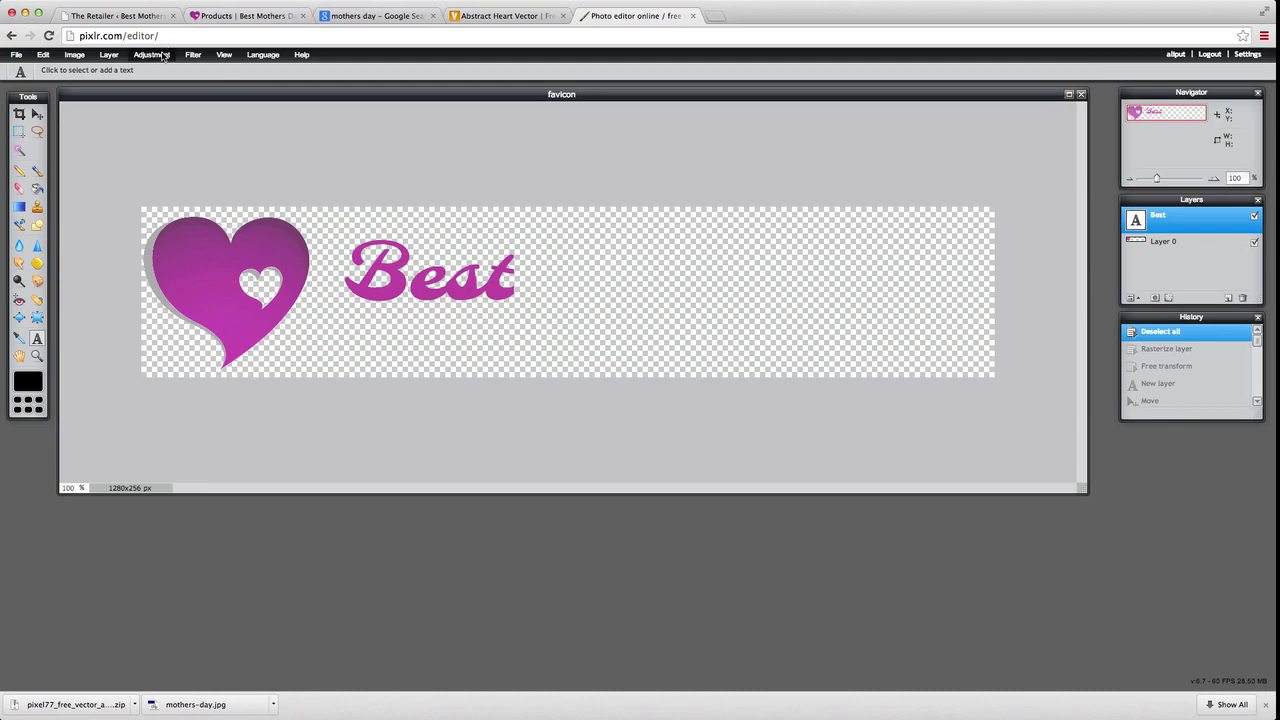
- Try to apply Free transform to the "Best" text layer
click(45, 56)
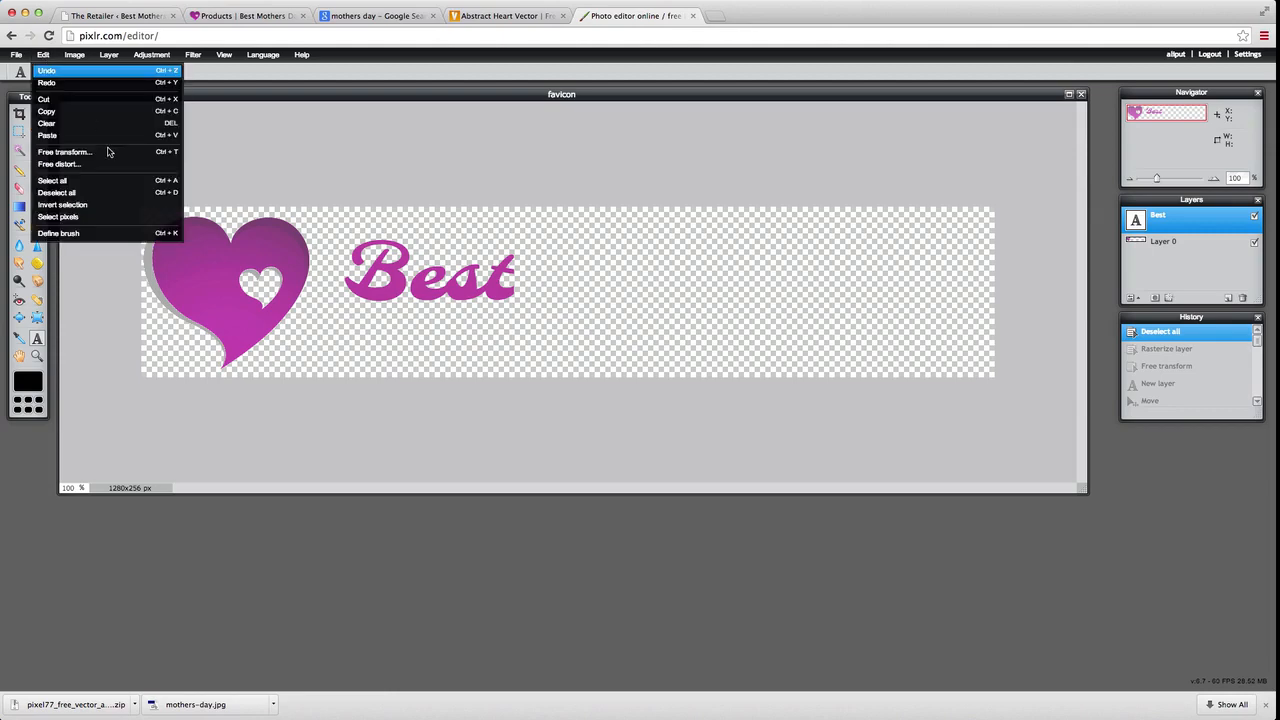
click(105, 152)
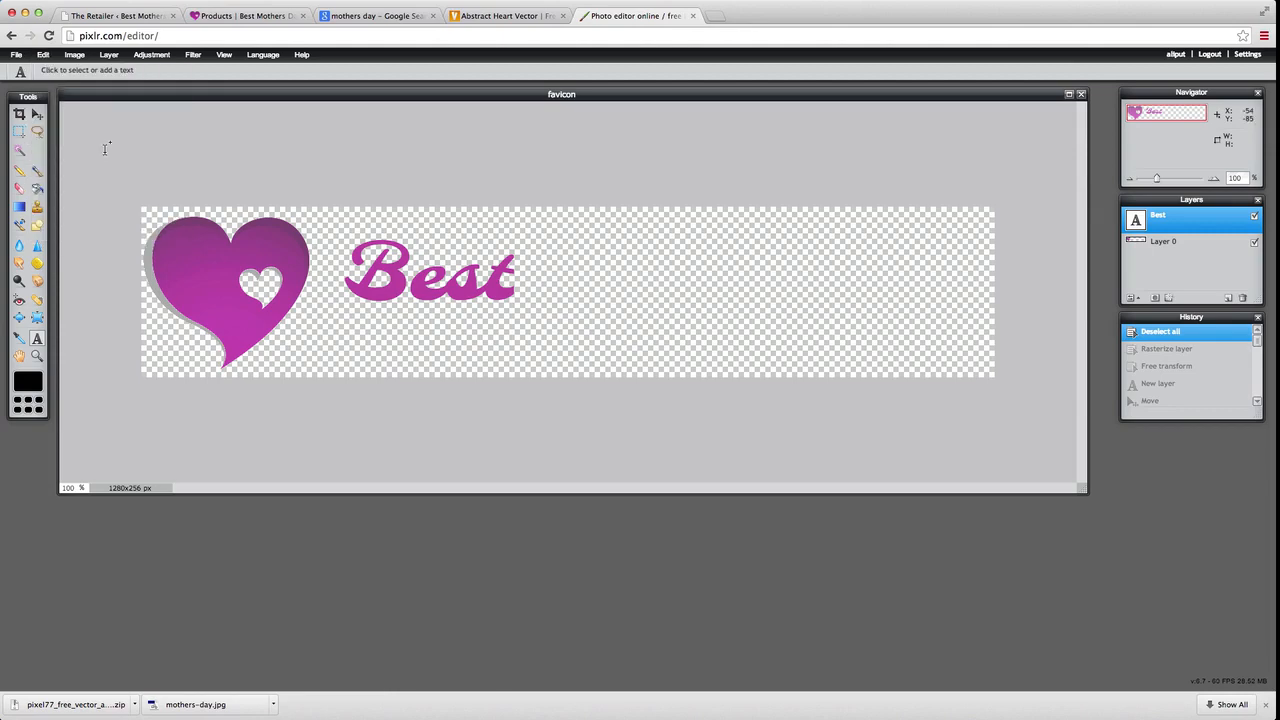
click(43, 55)
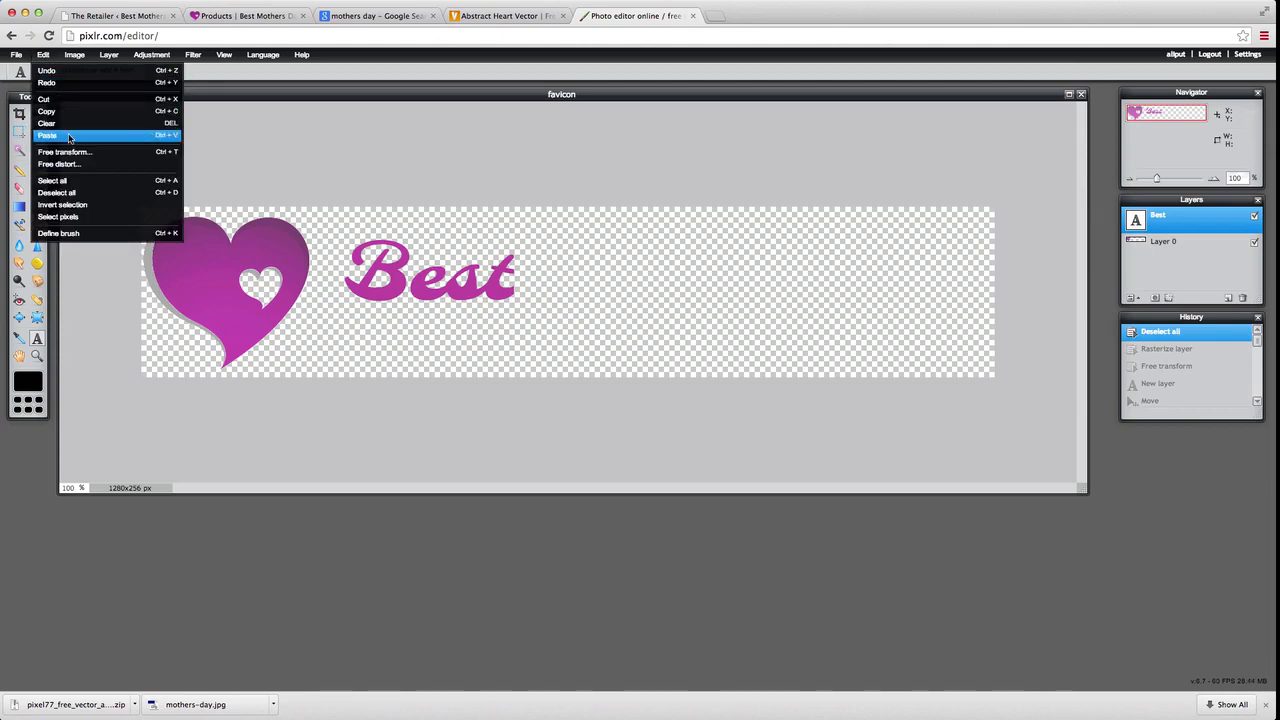
click(72, 153)
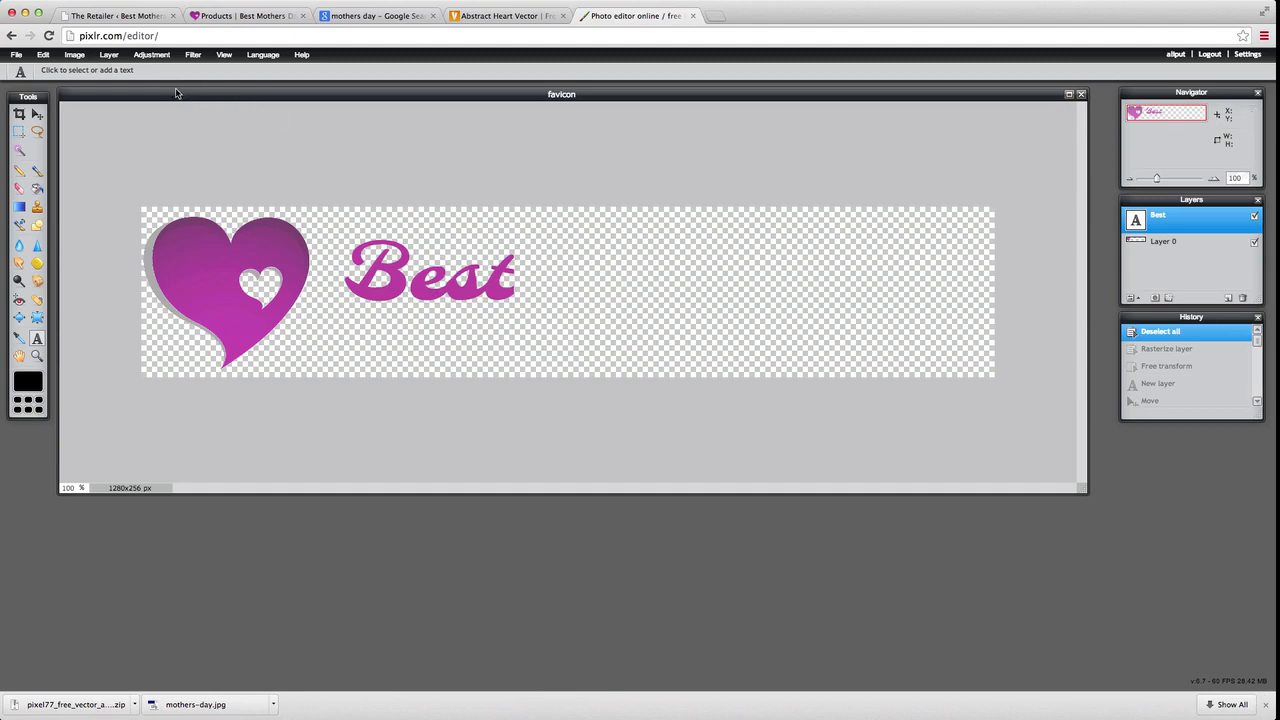
- Rasterize the "Best" text layer, comparing its states before and after, and keep it rasterized
click(109, 55)
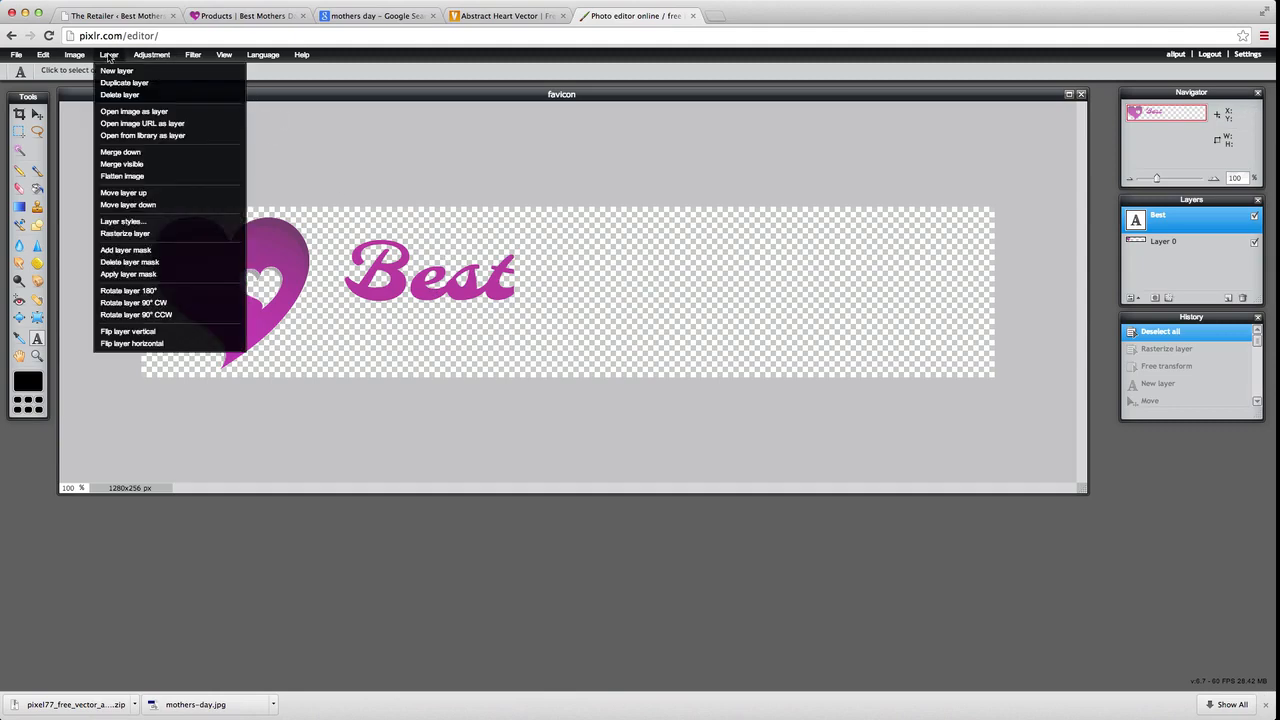
click(118, 236)
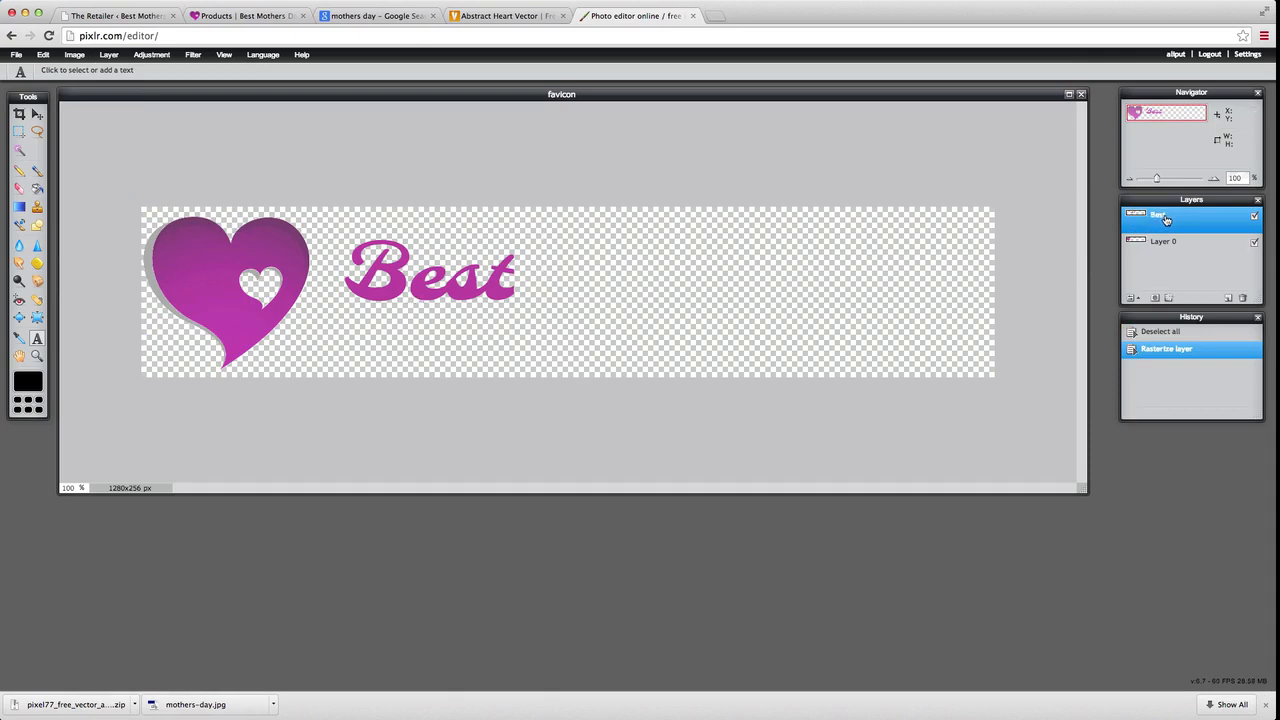
click(1145, 333)
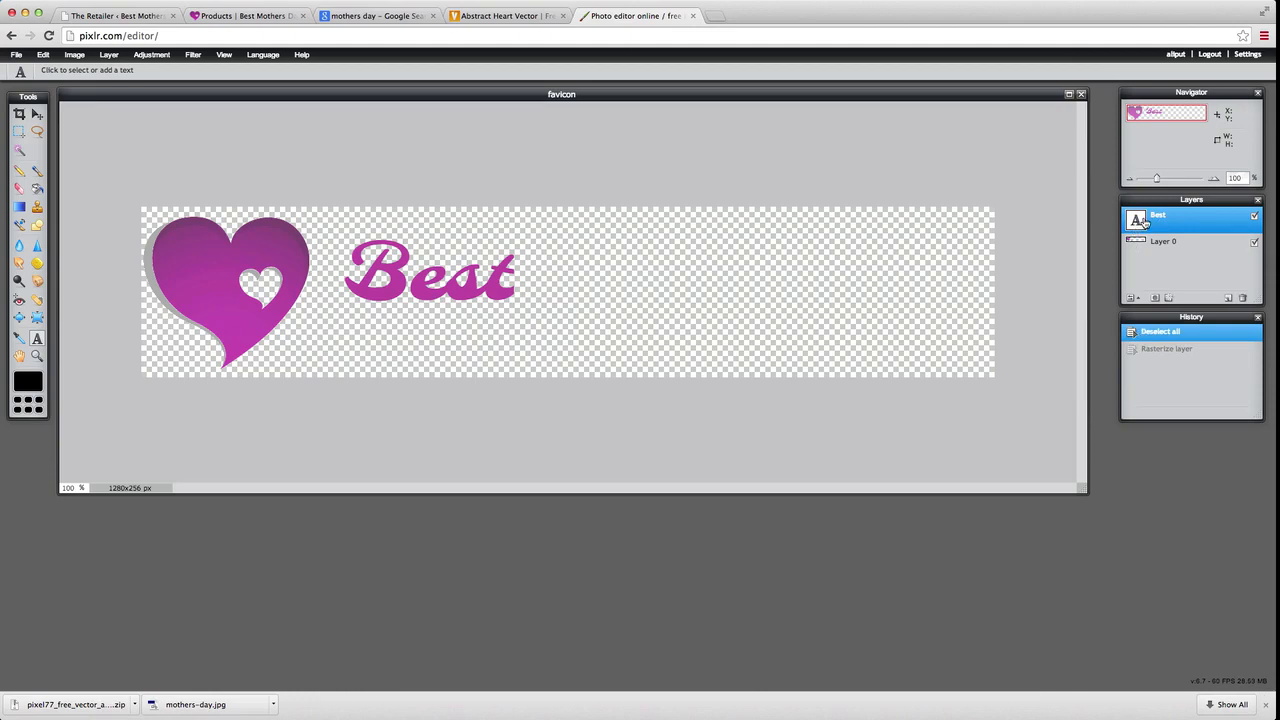
click(1160, 349)
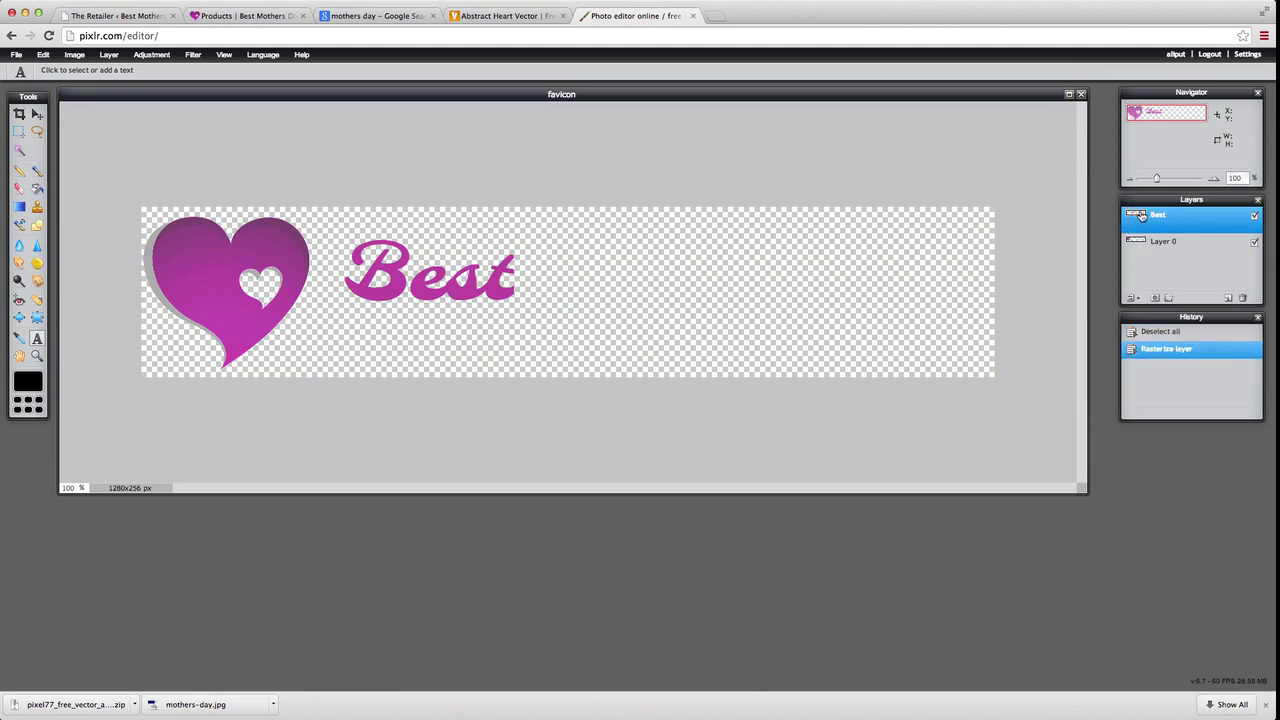
- Try stretching and enlarging the rasterized "Best" layer with Free transform, and discard the changes
click(75, 56)
mouse_move(43, 55)
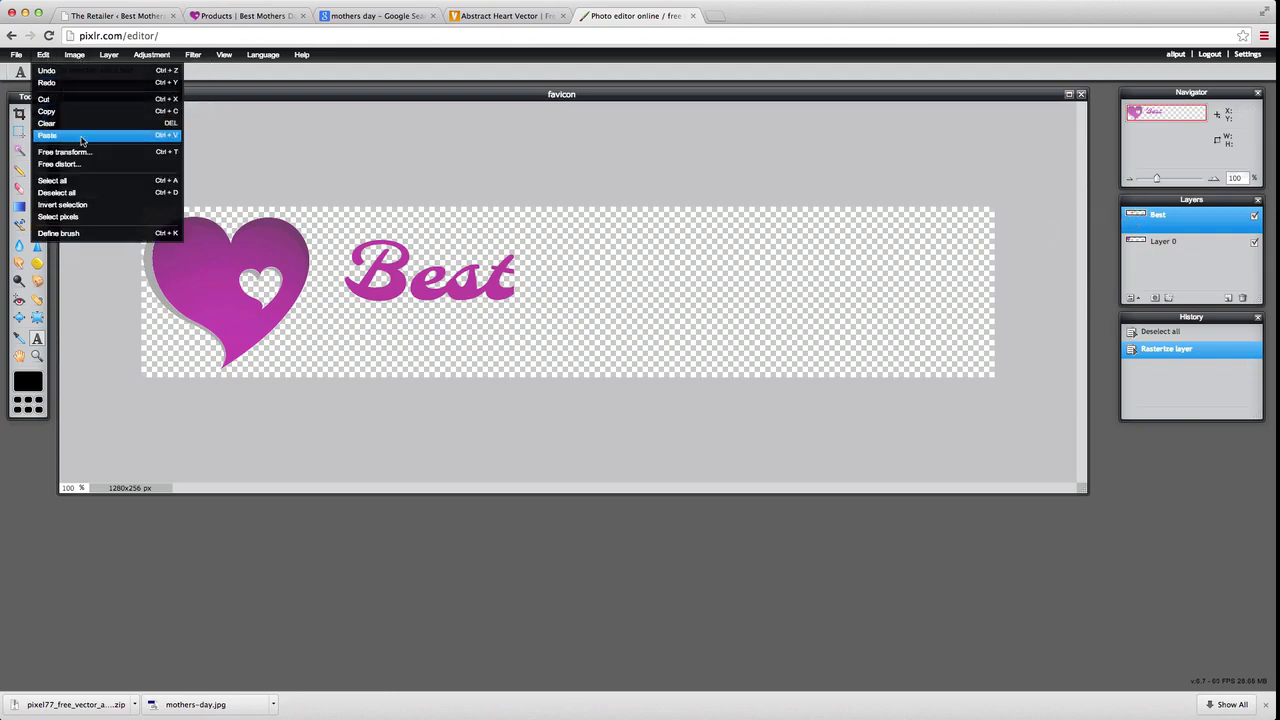
click(78, 155)
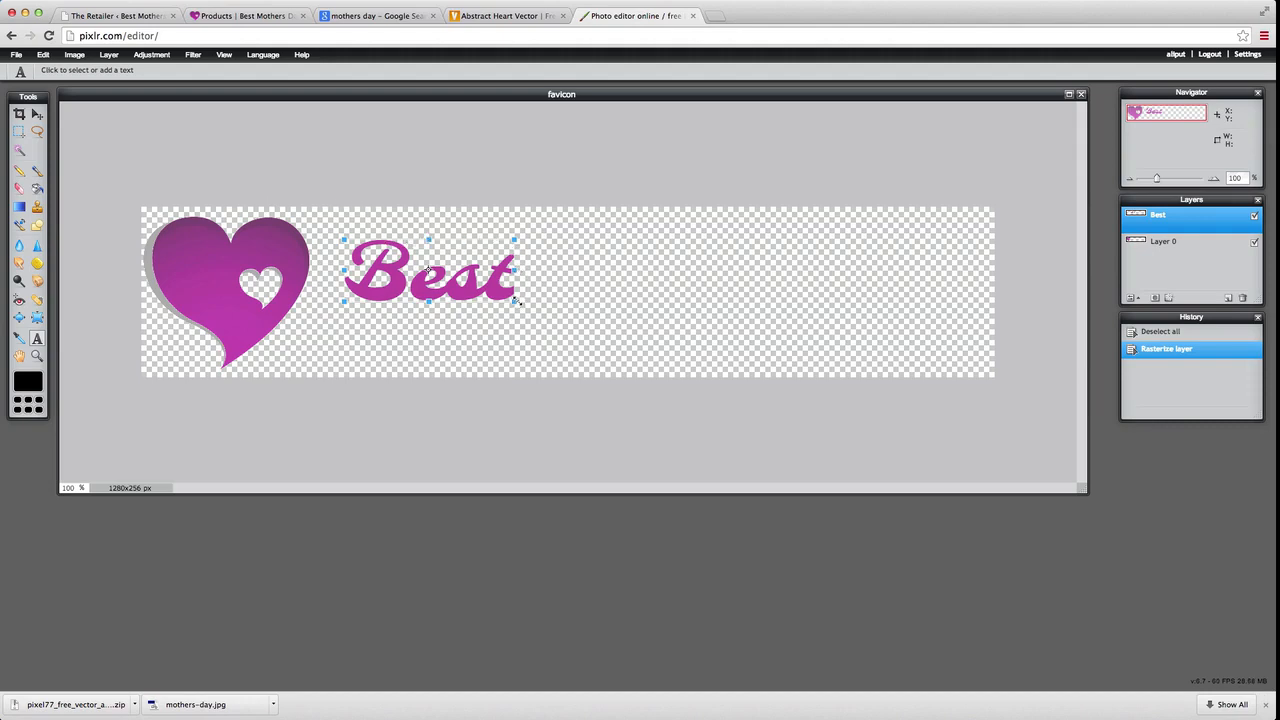
drag(514, 302, 552, 338)
mouse_move(429, 238)
mouse_down()
mouse_move(430, 268)
mouse_move(423, 217)
mouse_move(415, 241)
mouse_up()
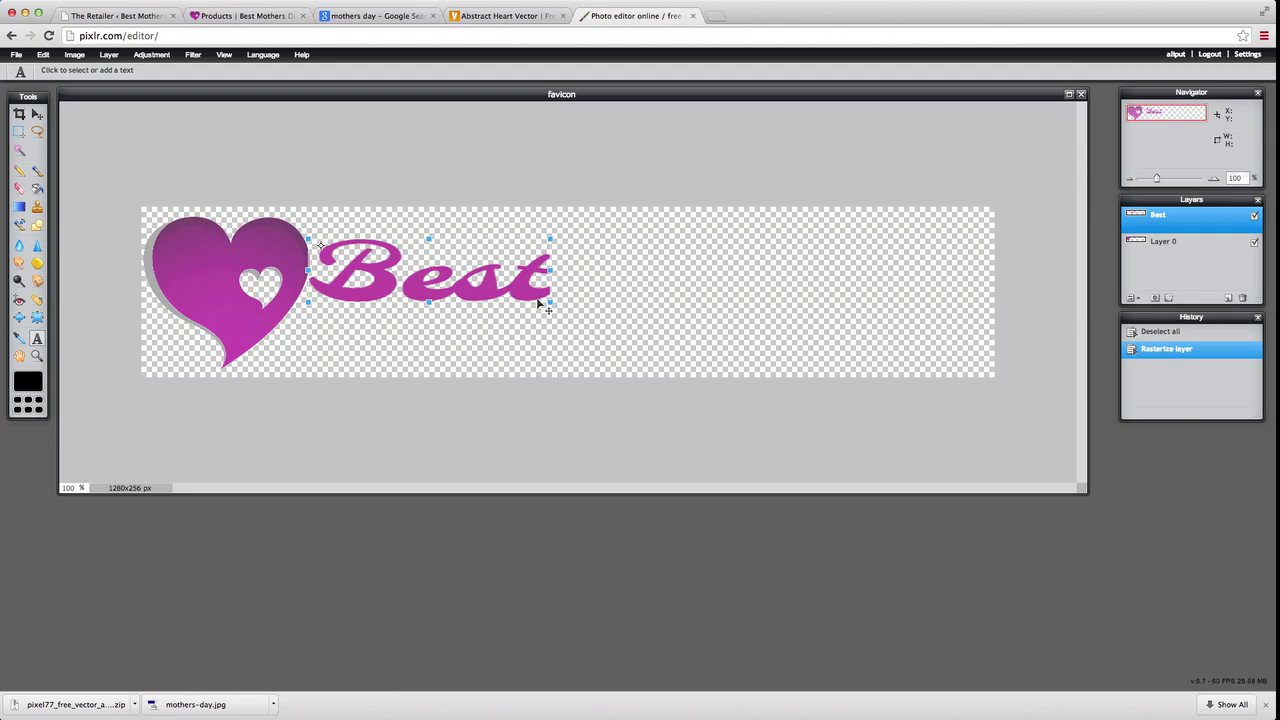
drag(538, 301, 647, 330)
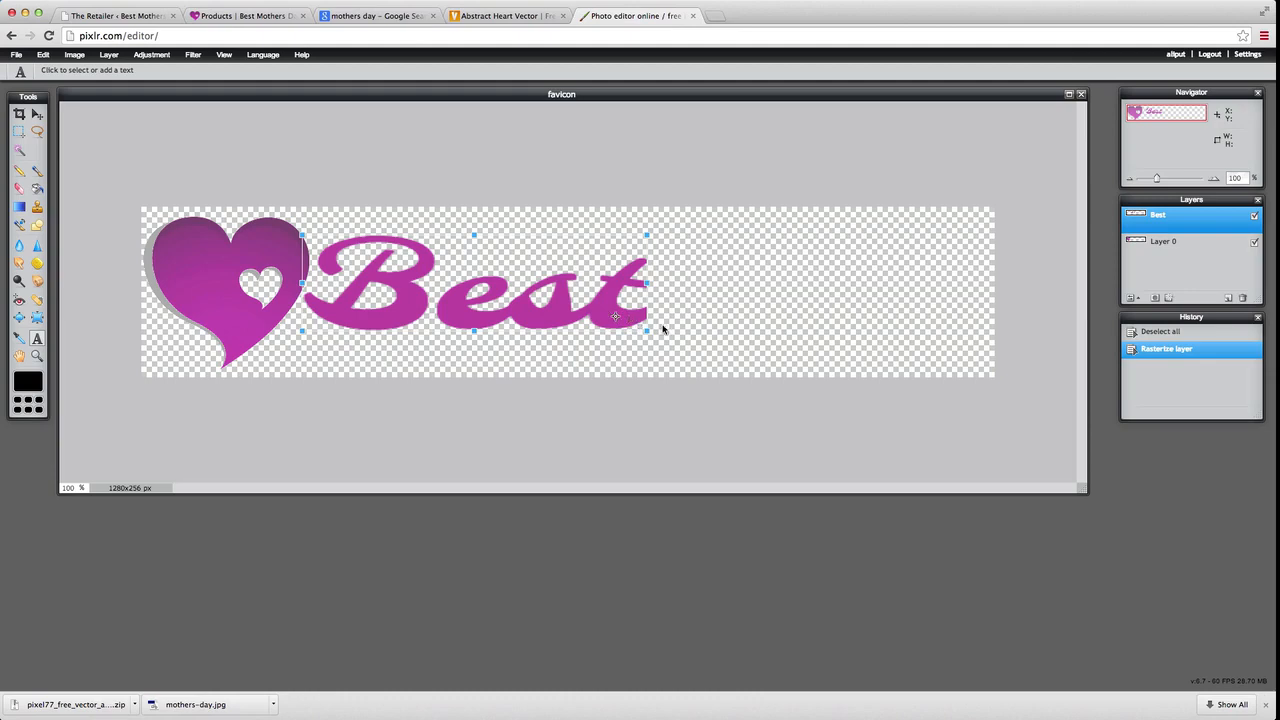
mouse_move(648, 328)
mouse_down()
mouse_move(682, 321)
mouse_move(600, 326)
mouse_move(971, 246)
mouse_move(80, 191)
mouse_move(694, 297)
mouse_move(645, 302)
mouse_move(630, 206)
mouse_move(143, 200)
mouse_move(140, 366)
mouse_move(613, 316)
mouse_move(634, 332)
mouse_up()
key(Escape)
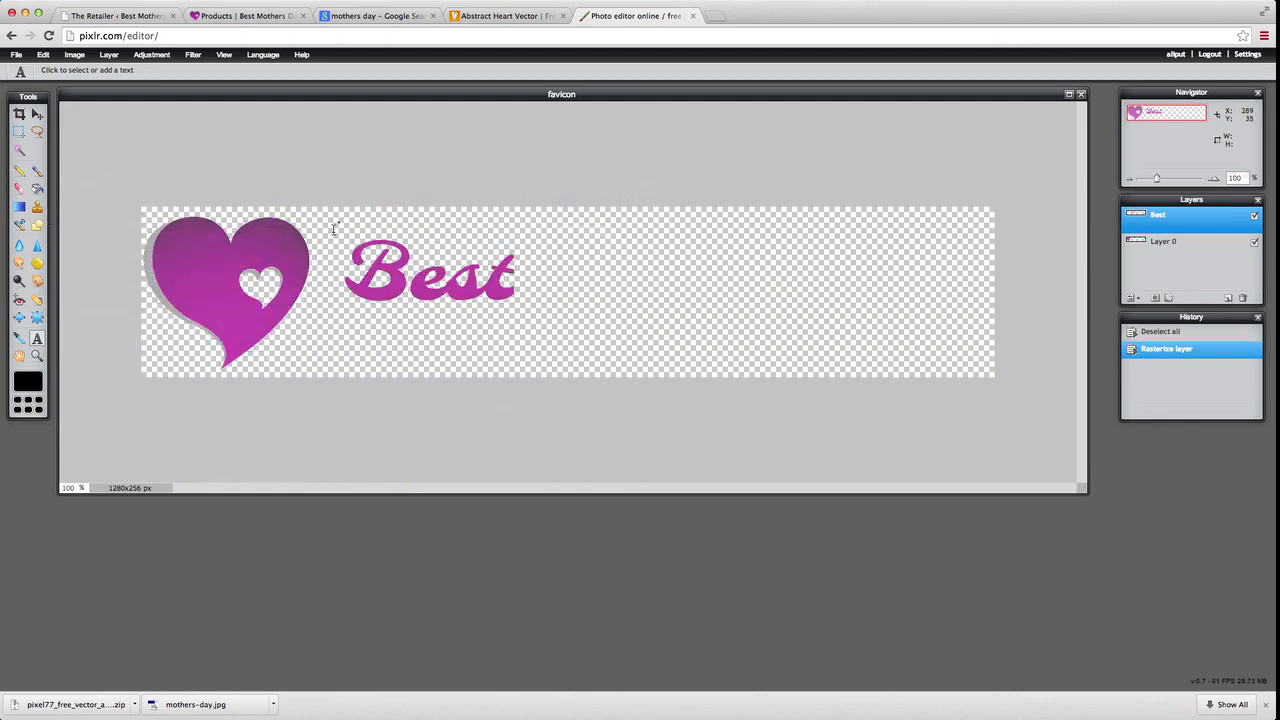
- Rotate the "Best" layer slightly counterclockwise with Free transform, move it up and closer to the heart, and apply the transformation
click(74, 55)
mouse_move(44, 55)
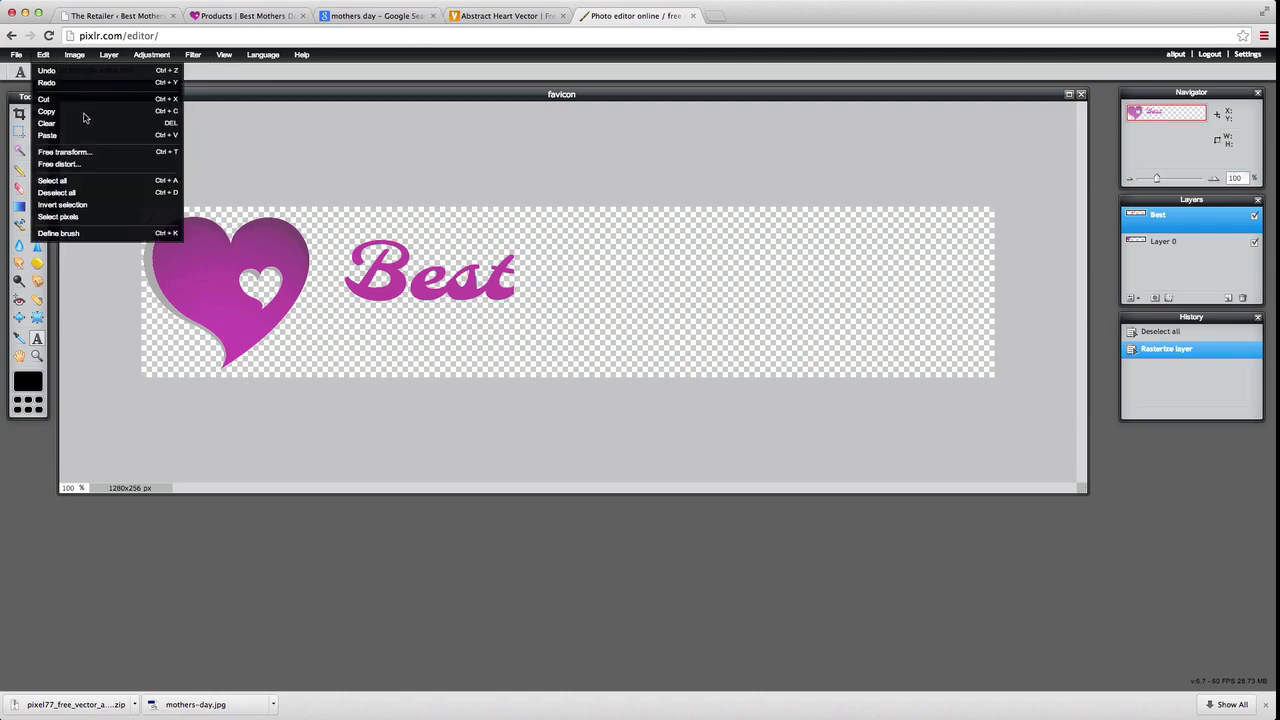
click(92, 152)
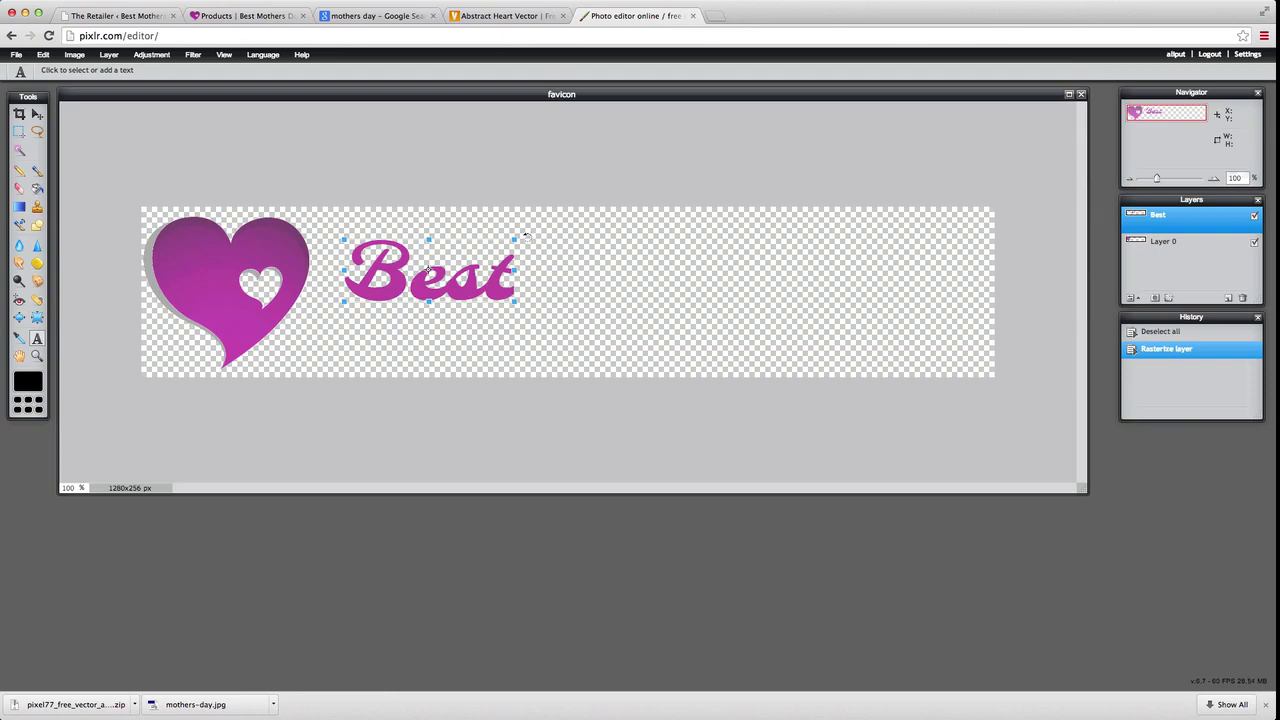
drag(526, 236, 540, 196)
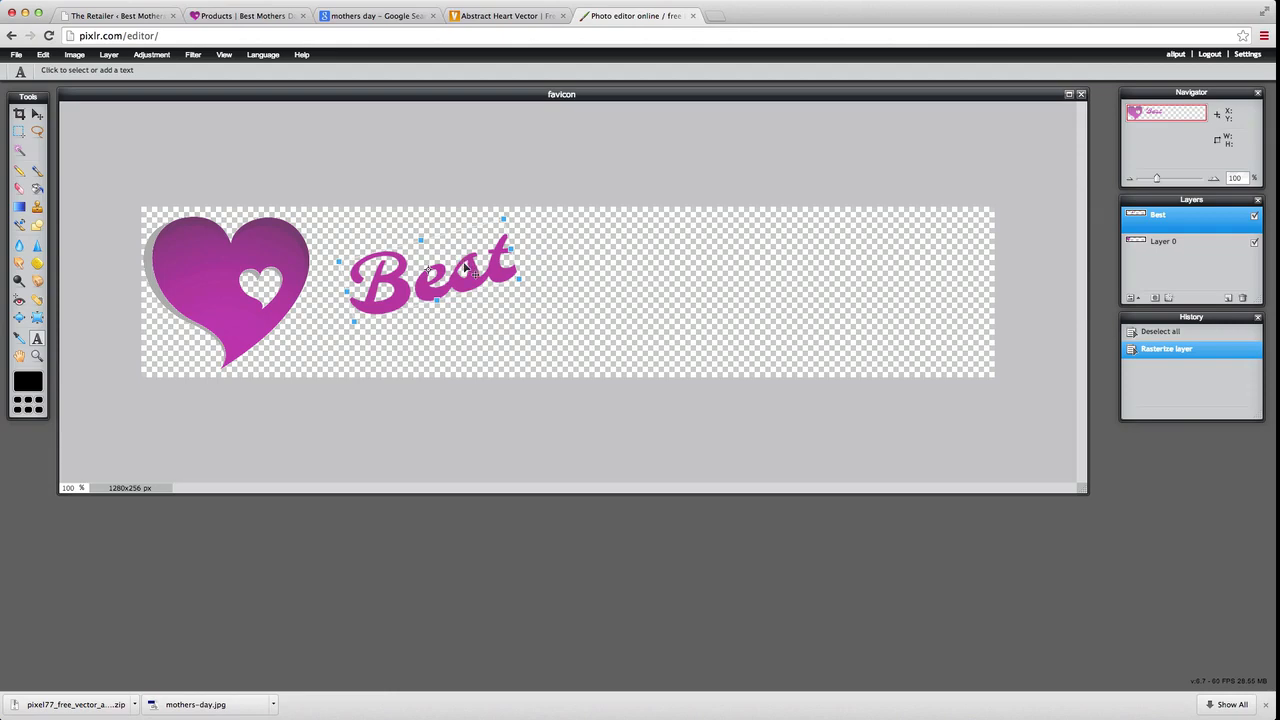
drag(465, 269, 443, 242)
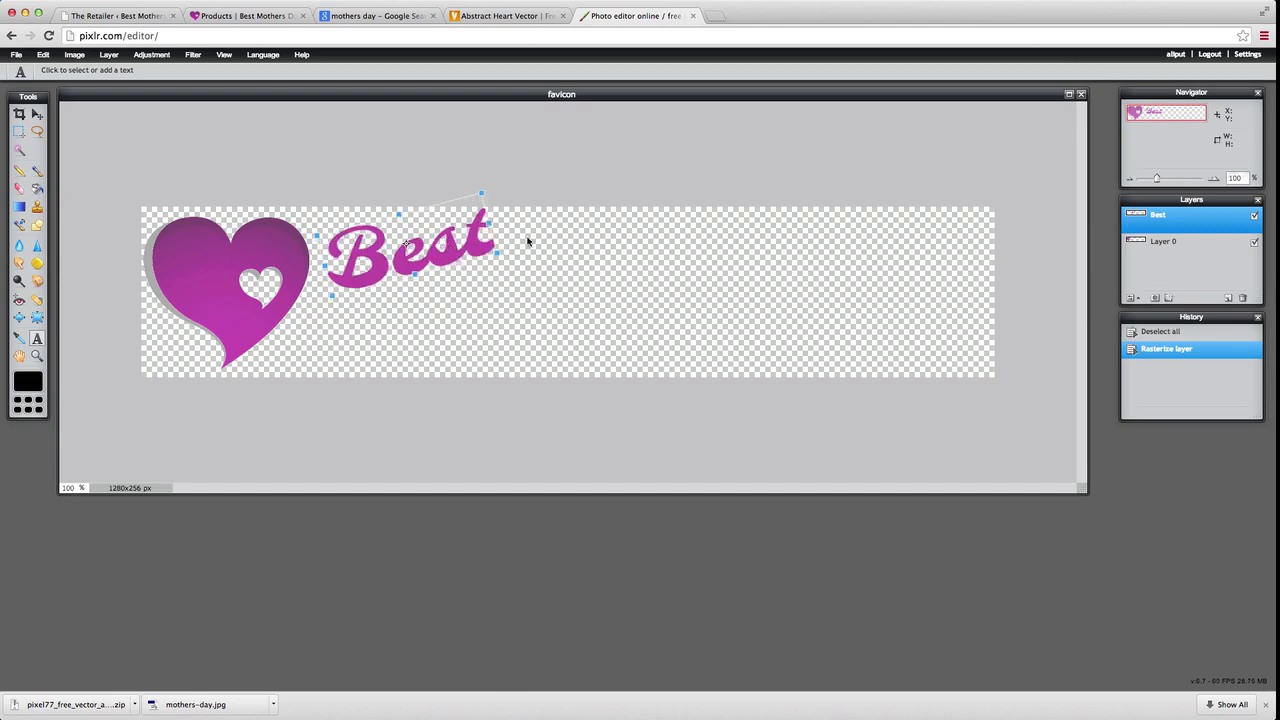
key(Return)
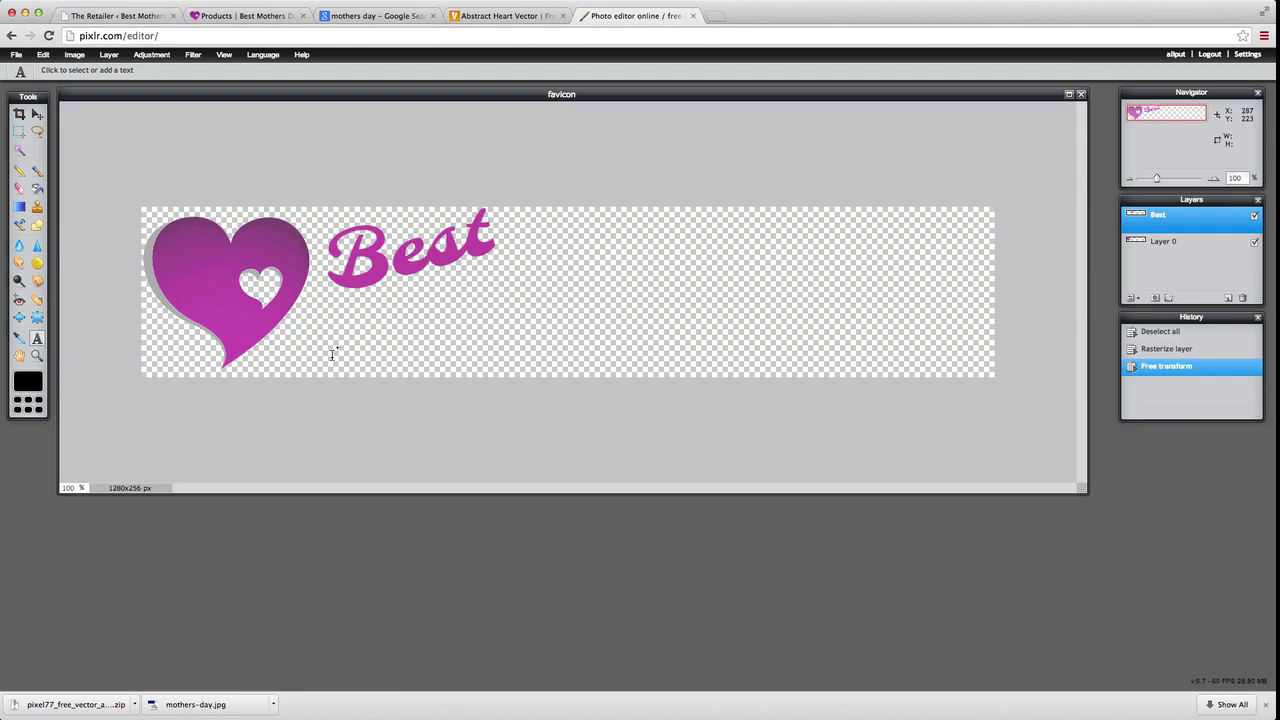
- Add the text "mother's day gifts" on a new layer below "Best"
click(333, 357)
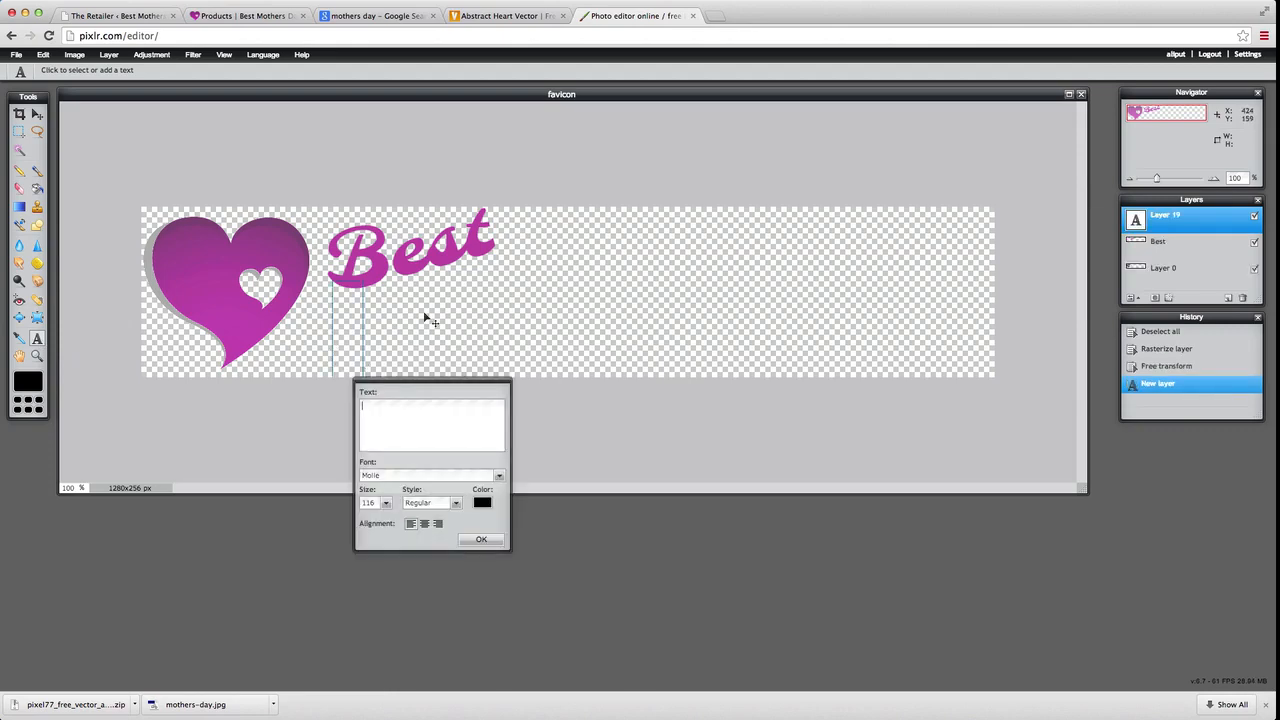
text(mother')
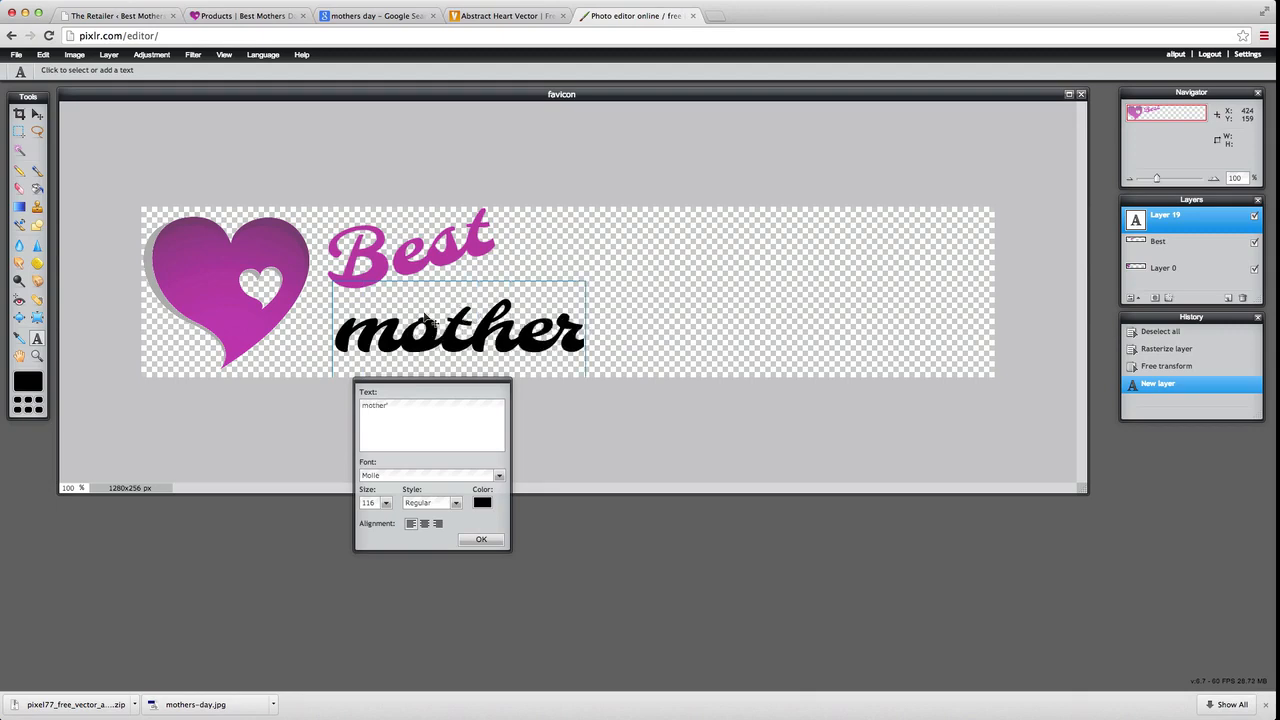
text(s day g)
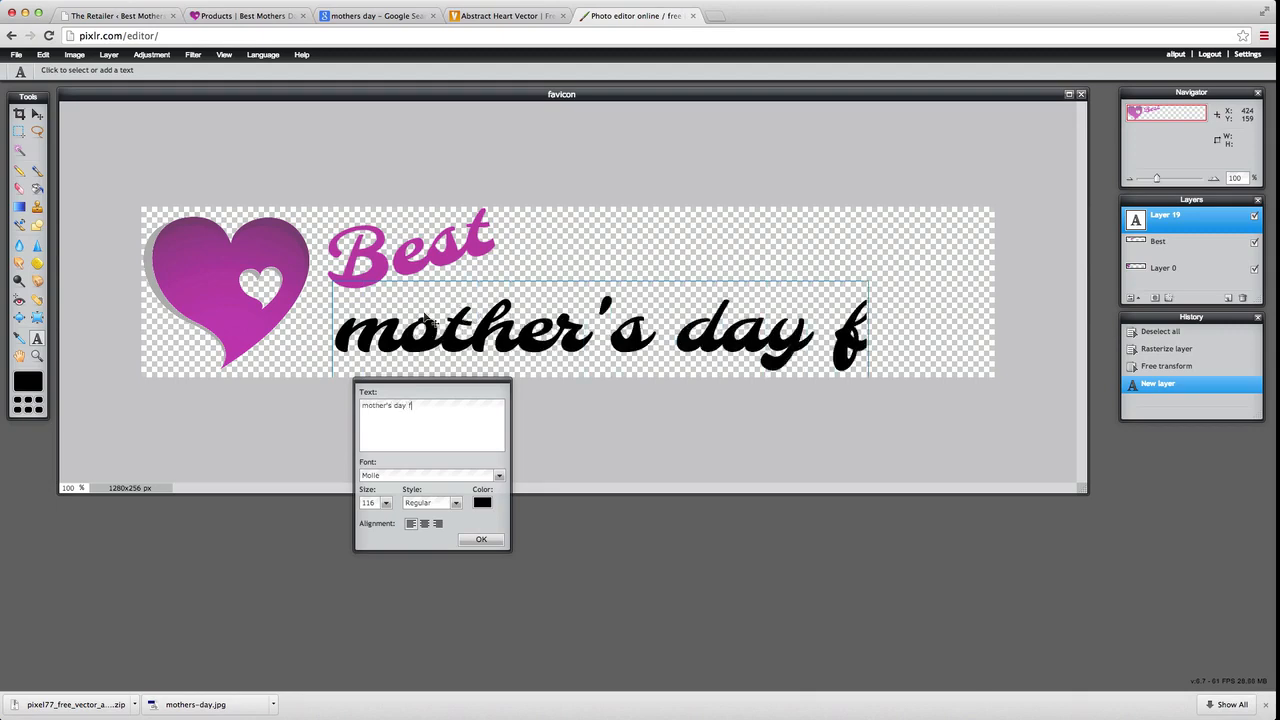
text(ifts)
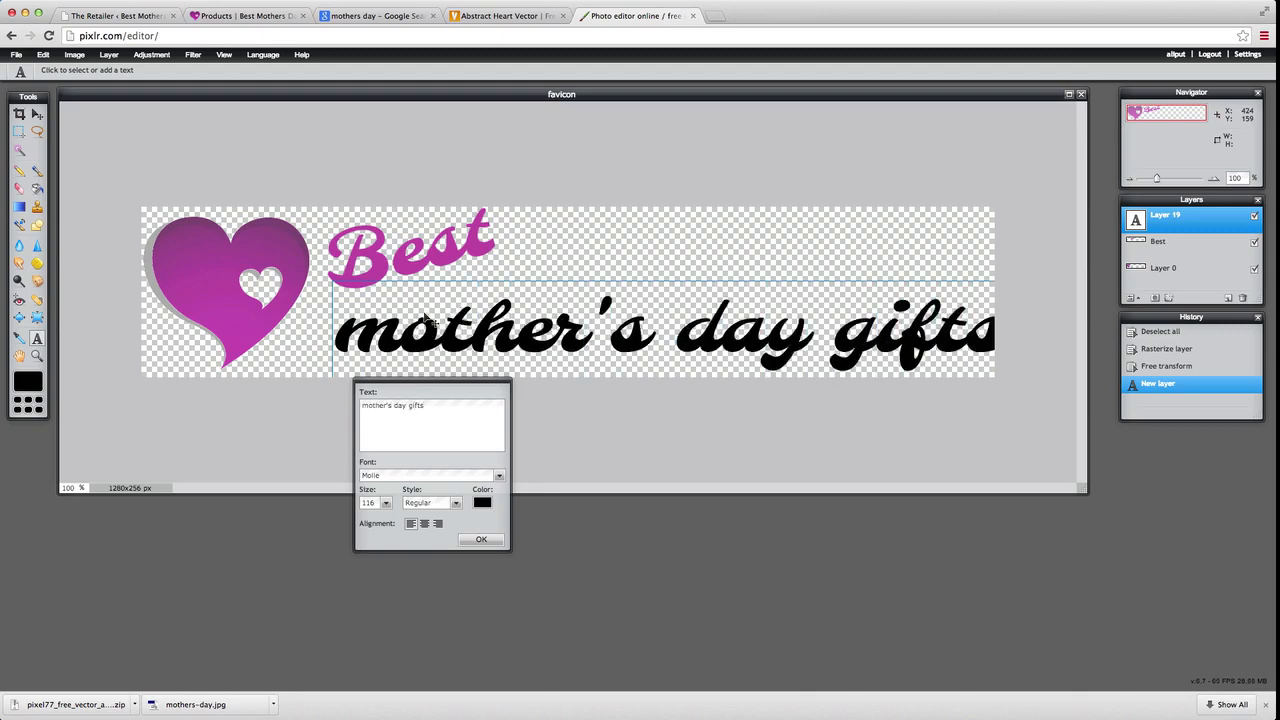
- Change the font of the "mother's day gifts" text to Open Sans
key(super+a)
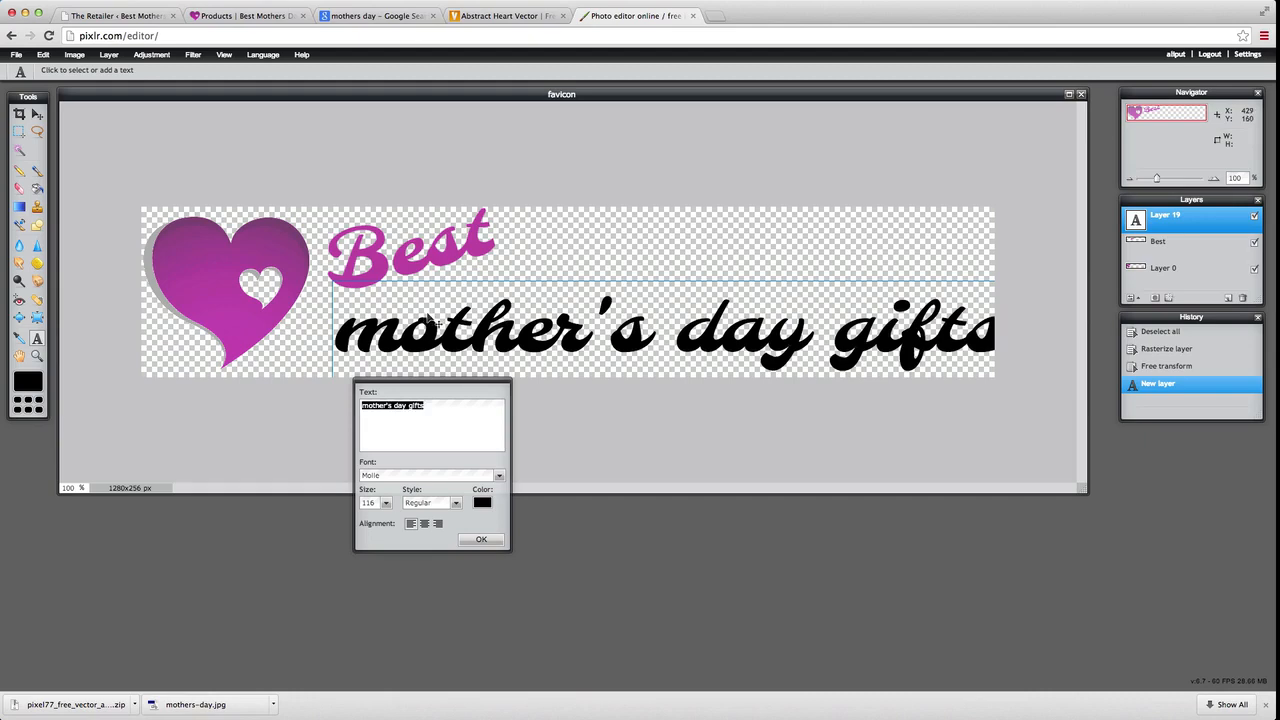
click(498, 477)
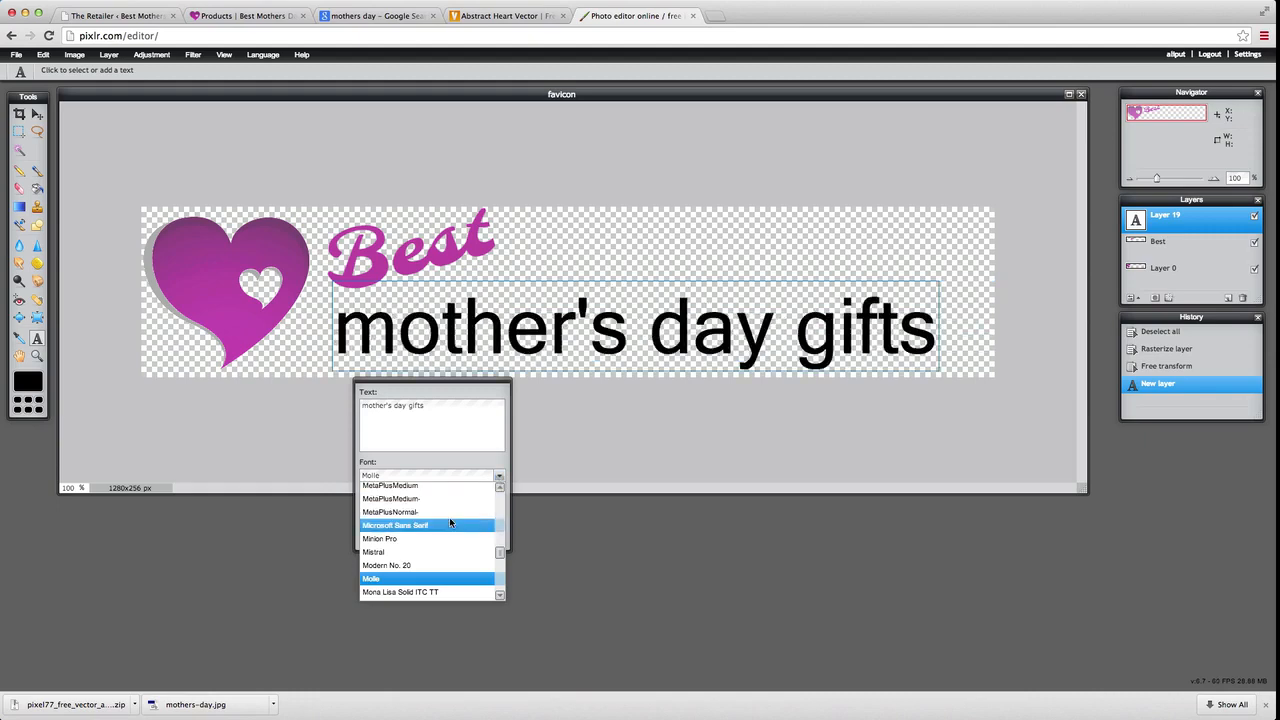
scroll(500, 553, down, 10)
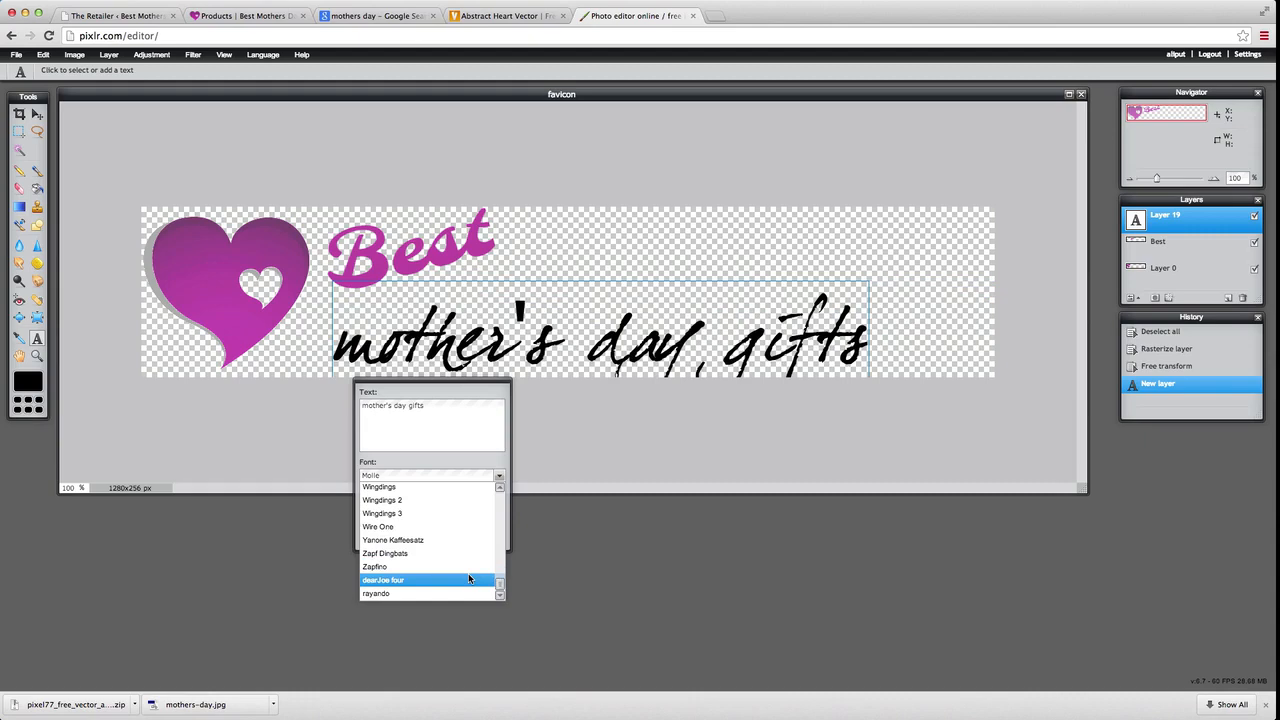
scroll(432, 520, up, 8)
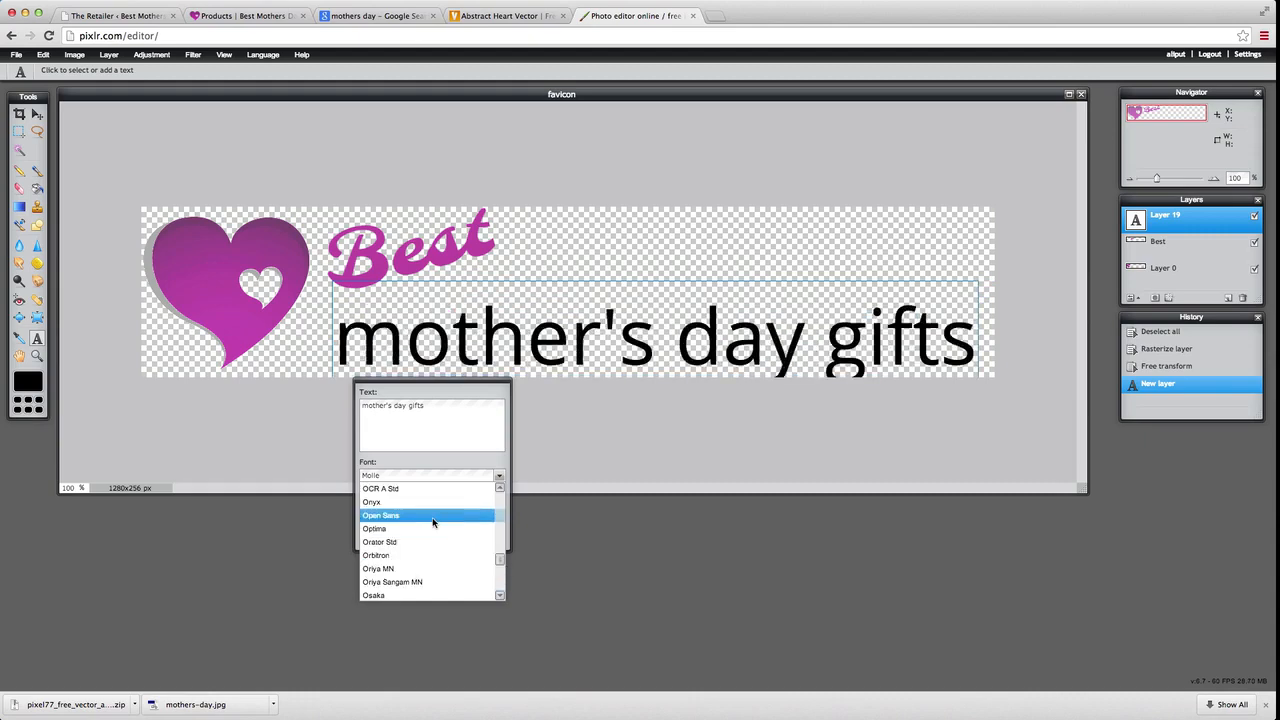
click(432, 515)
- Colour the "mother's day gifts" text dark purple
click(482, 502)
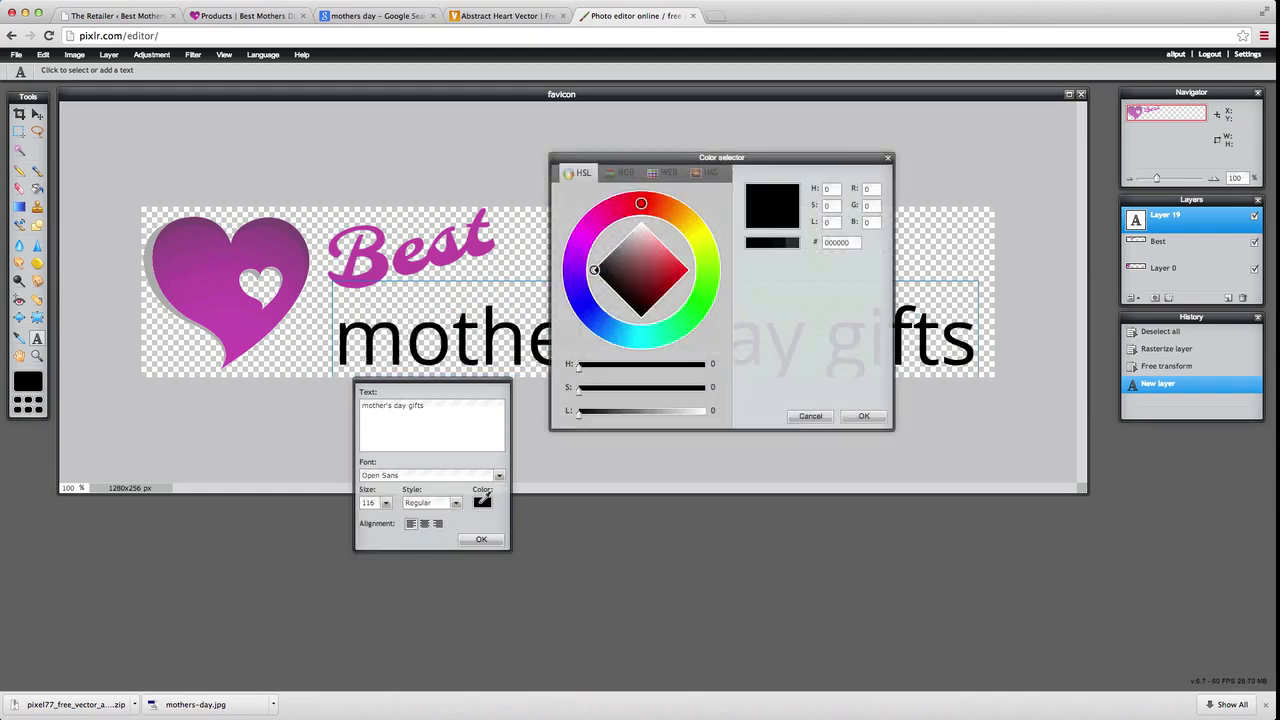
click(266, 377)
drag(584, 391, 709, 397)
click(863, 417)
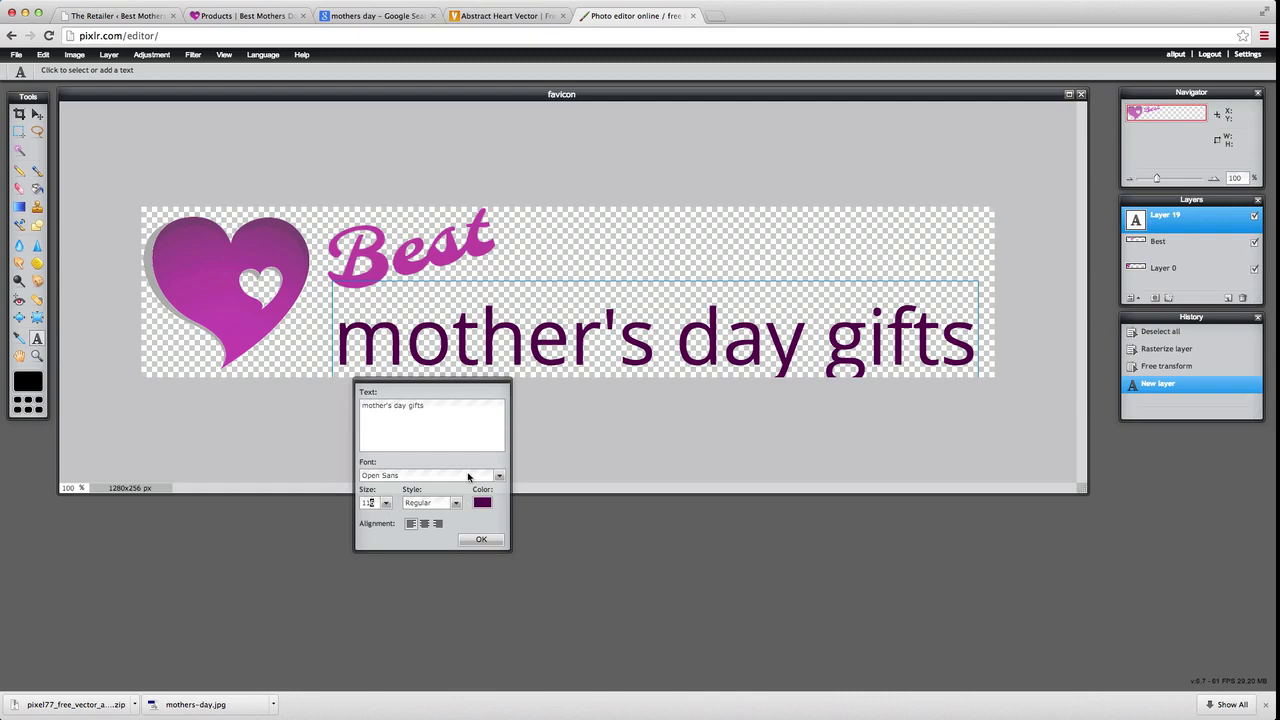
- Increase the font size of "mother's day gifts" slightly so it reaches the canvas's right edge, and confirm the text
key(Up)
key(Up)
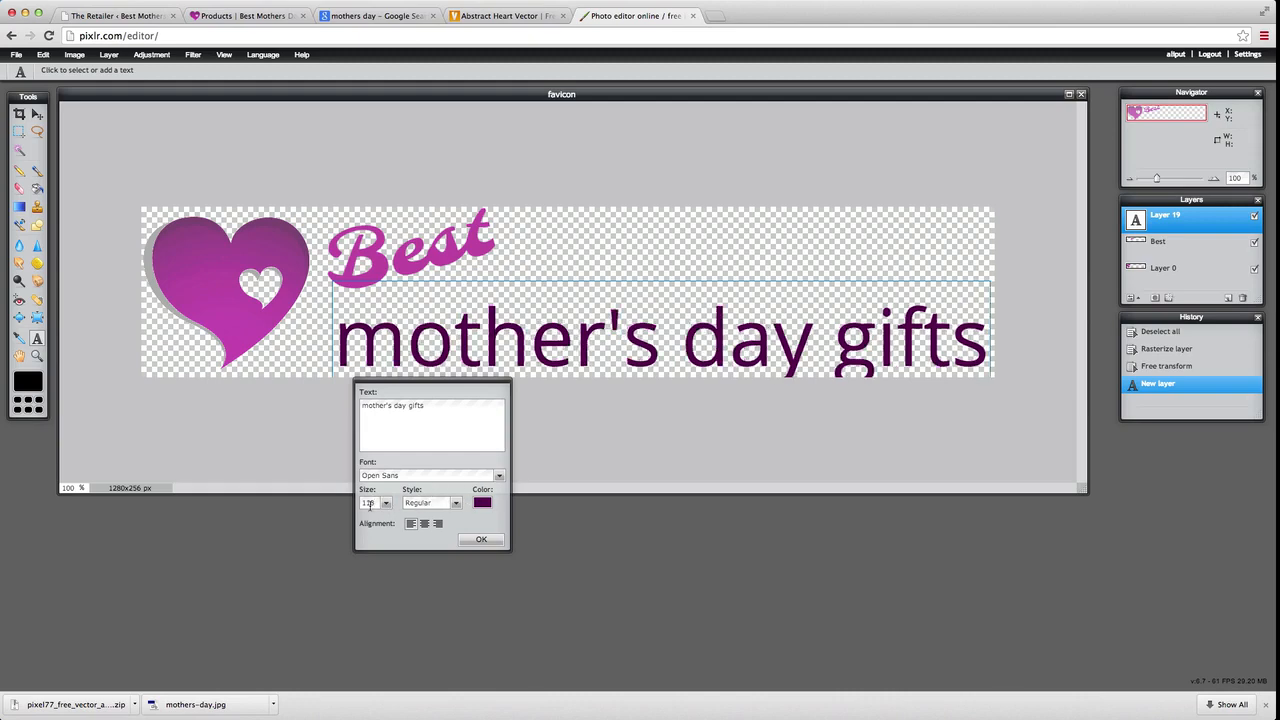
text(0)
click(481, 539)
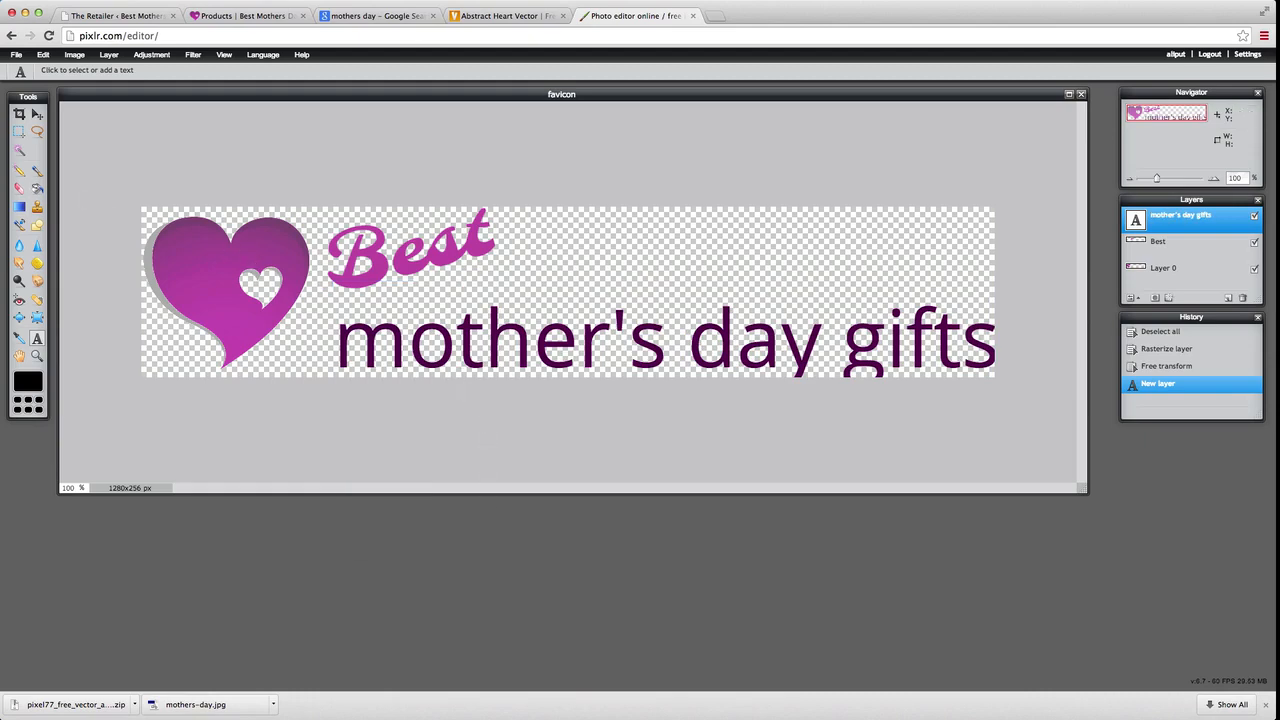
- Move "mother's day gifts" up and slightly left so it fits on the canvas beneath "Best", and select the "Best" layer
click(37, 114)
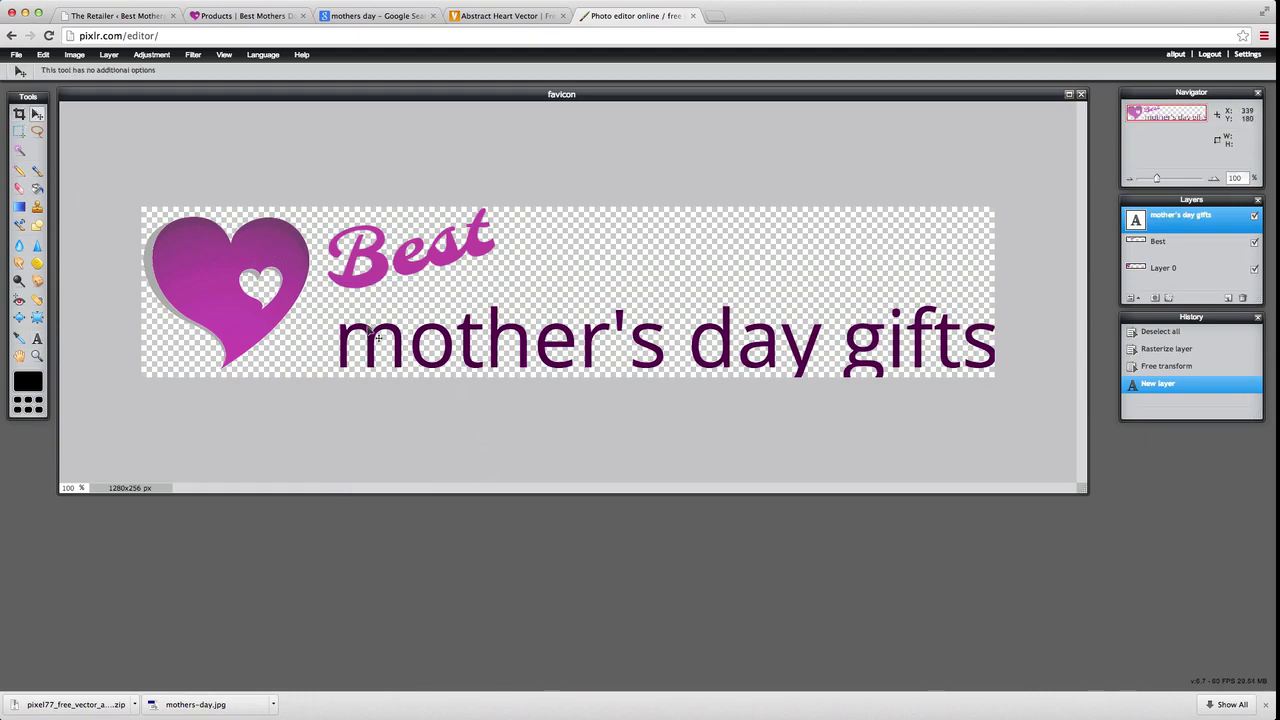
mouse_move(368, 331)
mouse_down()
mouse_move(358, 311)
mouse_move(368, 319)
mouse_up()
click(1167, 245)
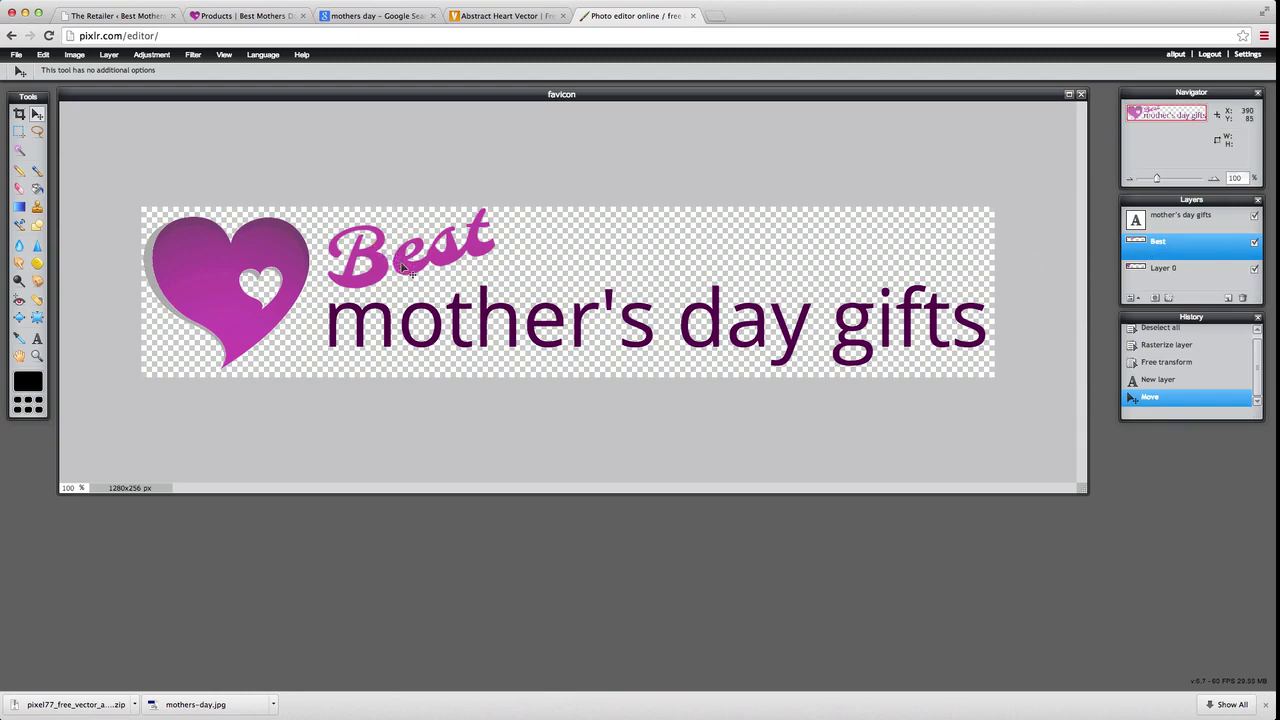
- Overlap "Best" onto the top of "mother's" with its layer in front, and nudge both texts slightly left toward the heart
drag(404, 267, 434, 287)
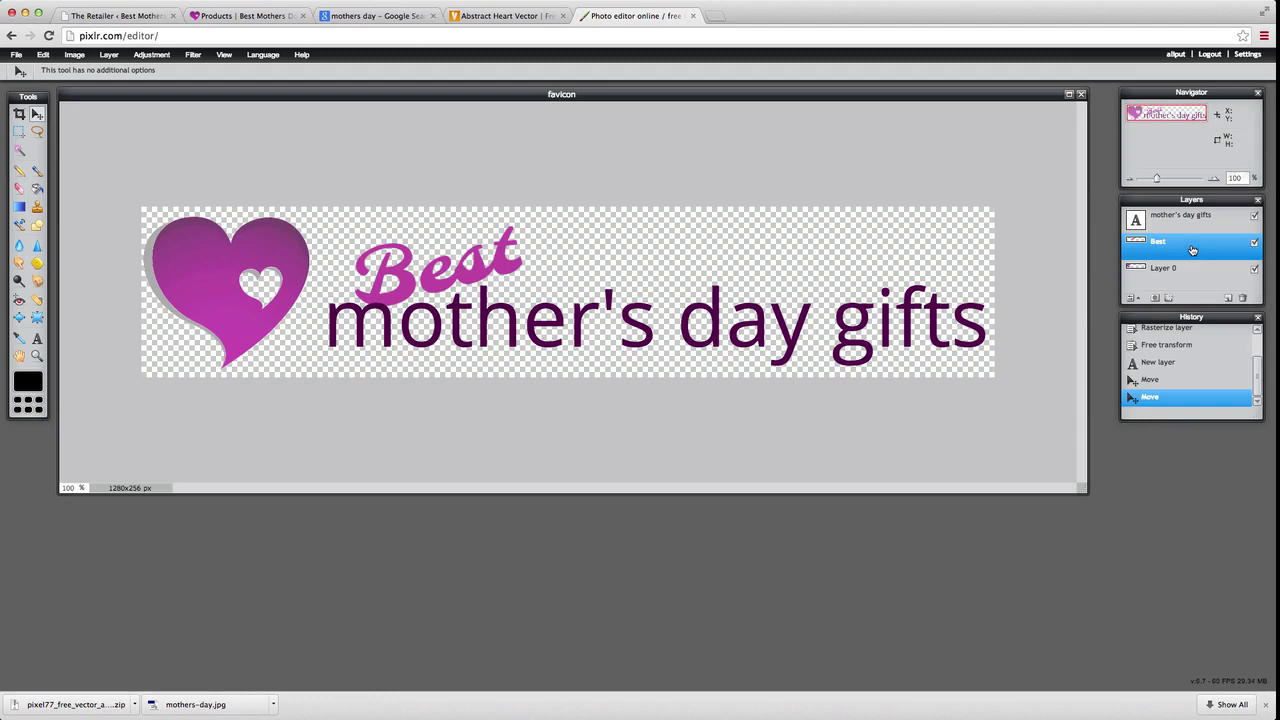
drag(1192, 245, 1195, 220)
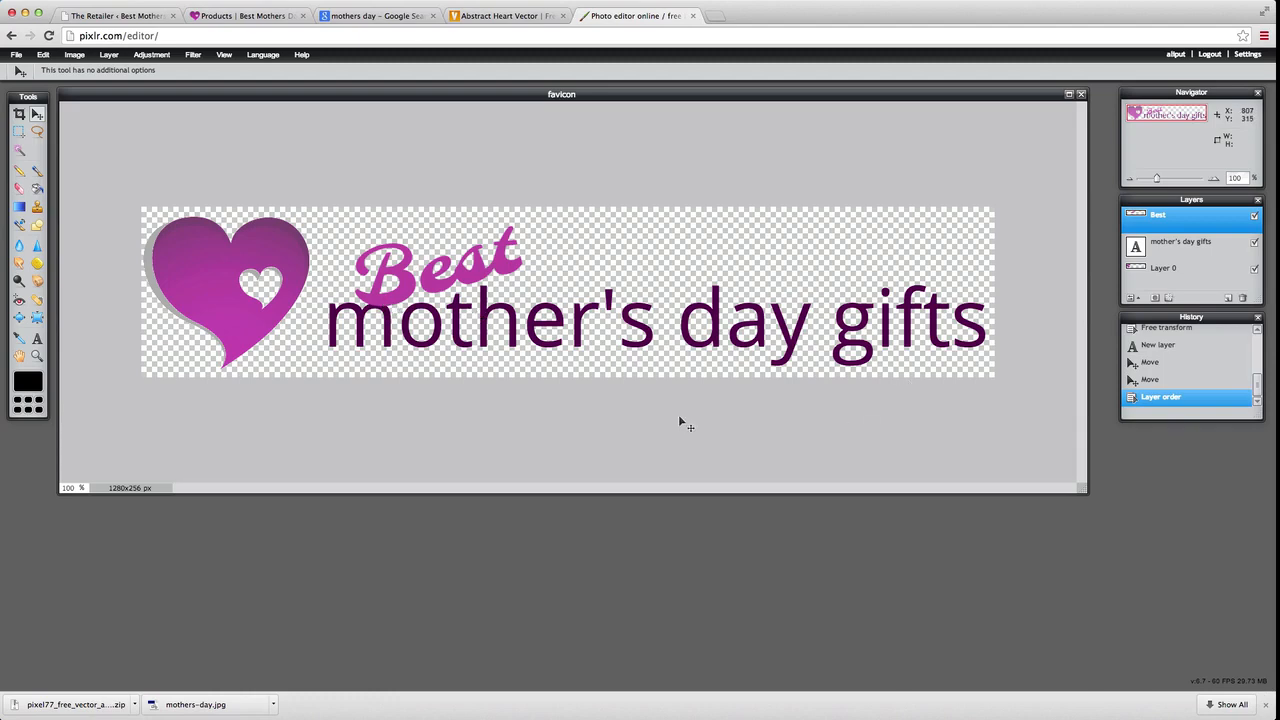
drag(493, 333, 480, 333)
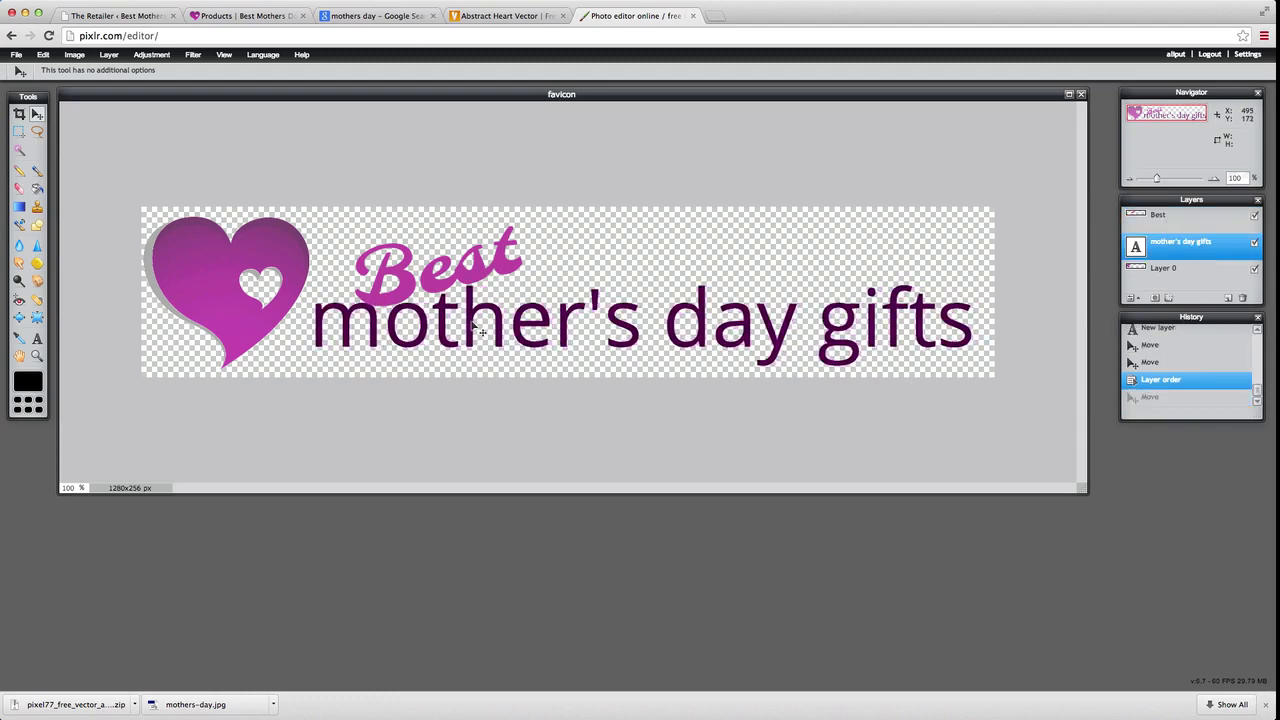
drag(369, 277, 355, 274)
- Set the font size of the "mother's day gifts" text to 124
click(1141, 244)
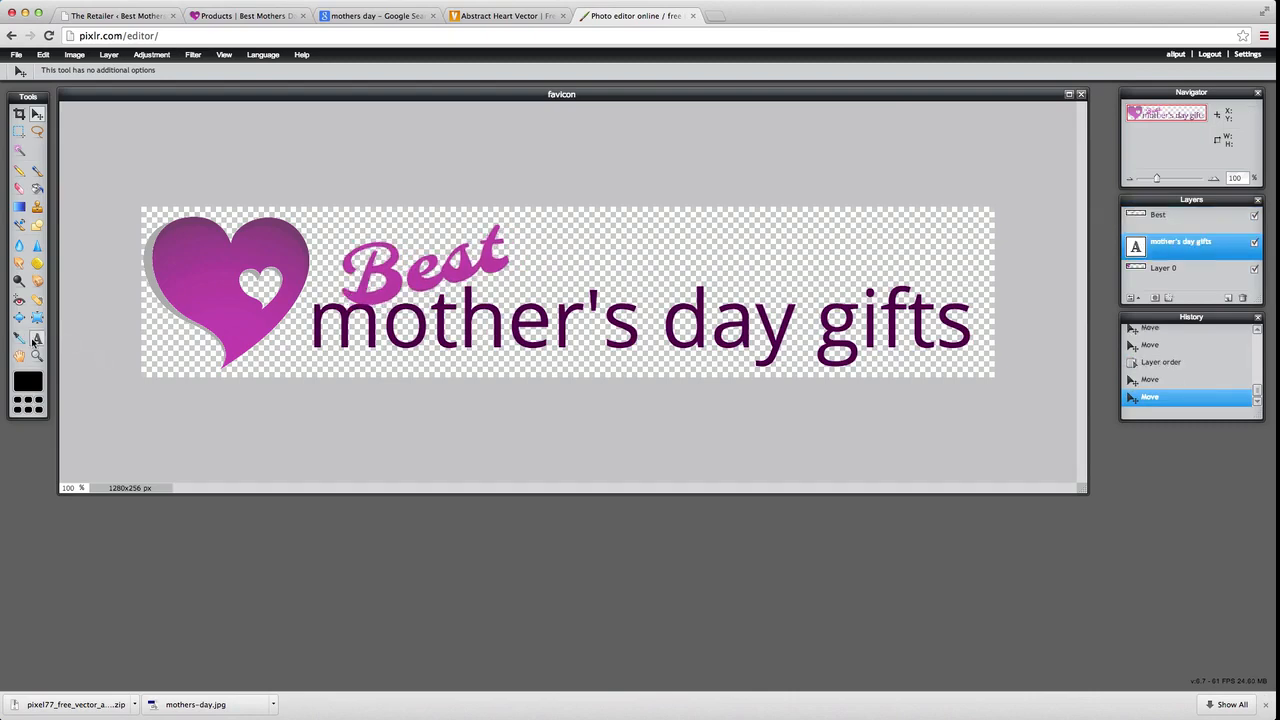
click(37, 339)
click(565, 325)
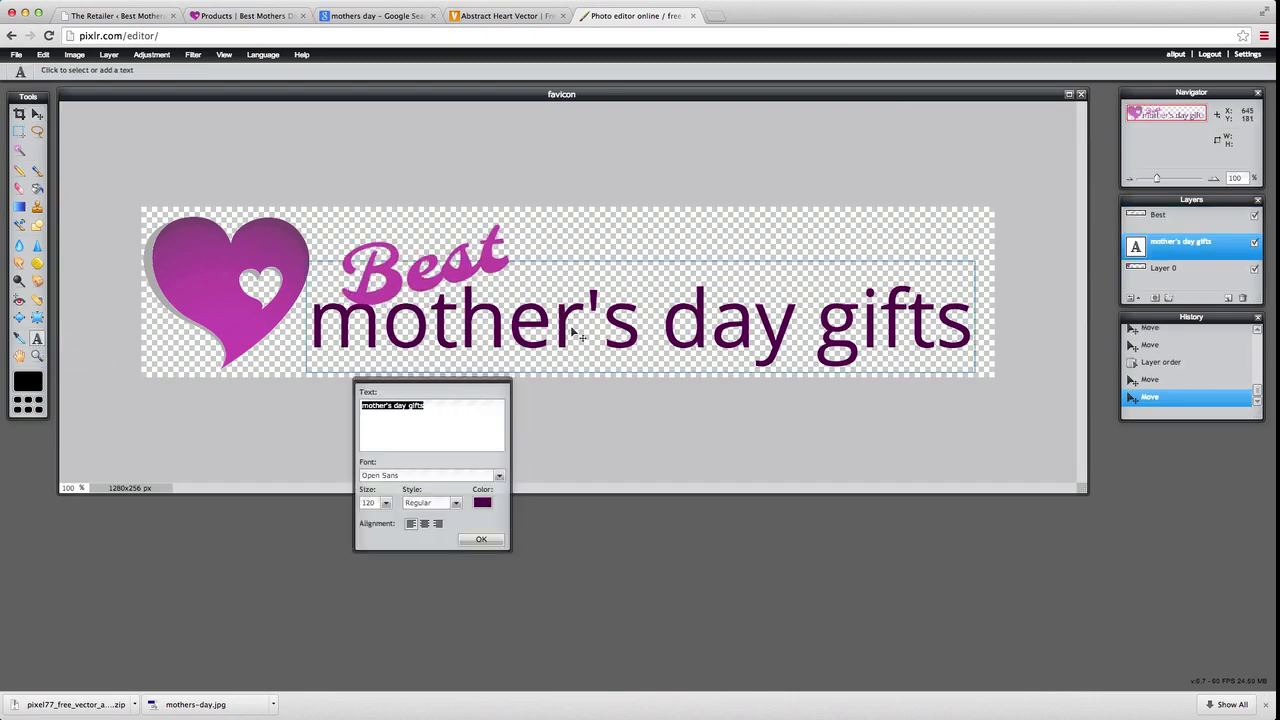
click(549, 331)
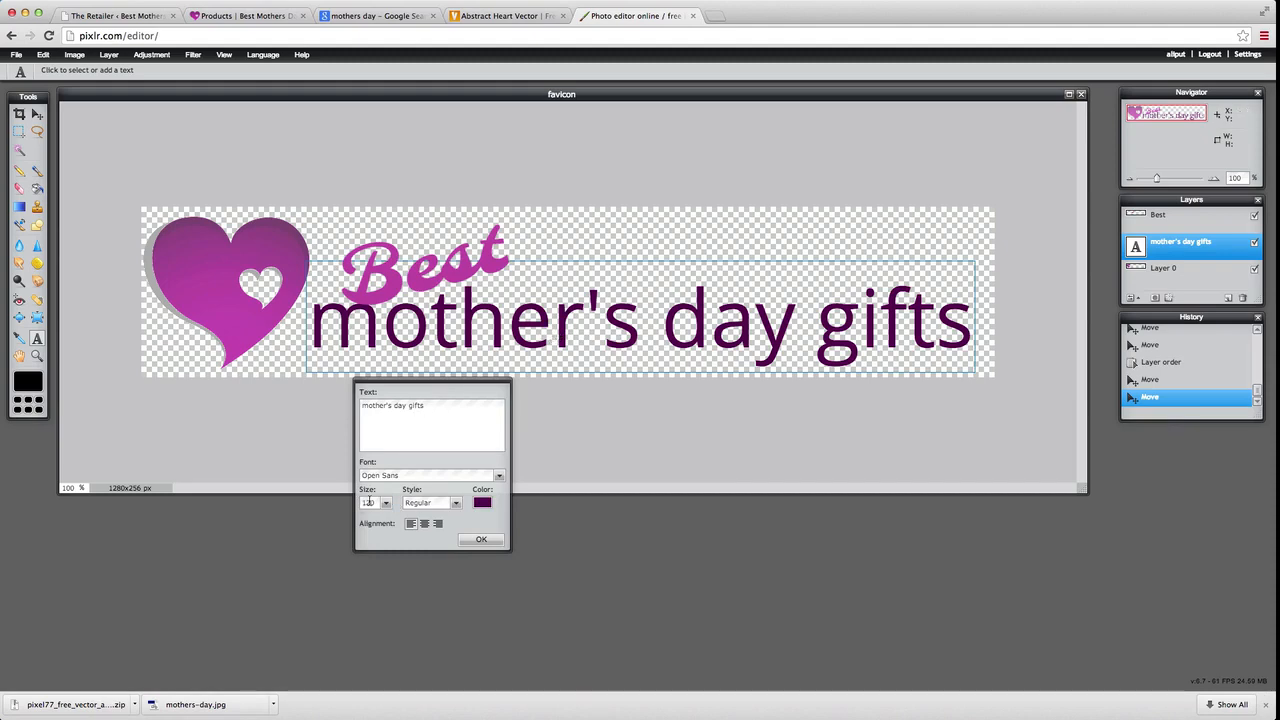
text(6)
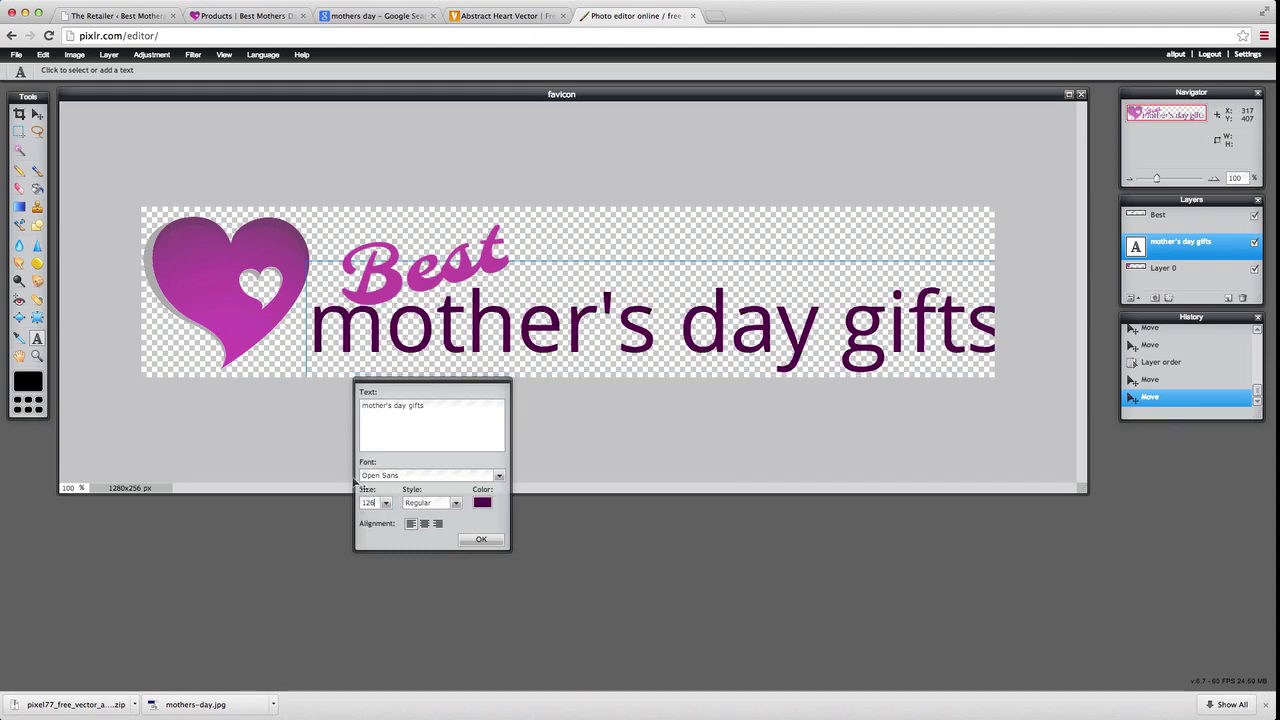
key(BackSpace)
text(4v)
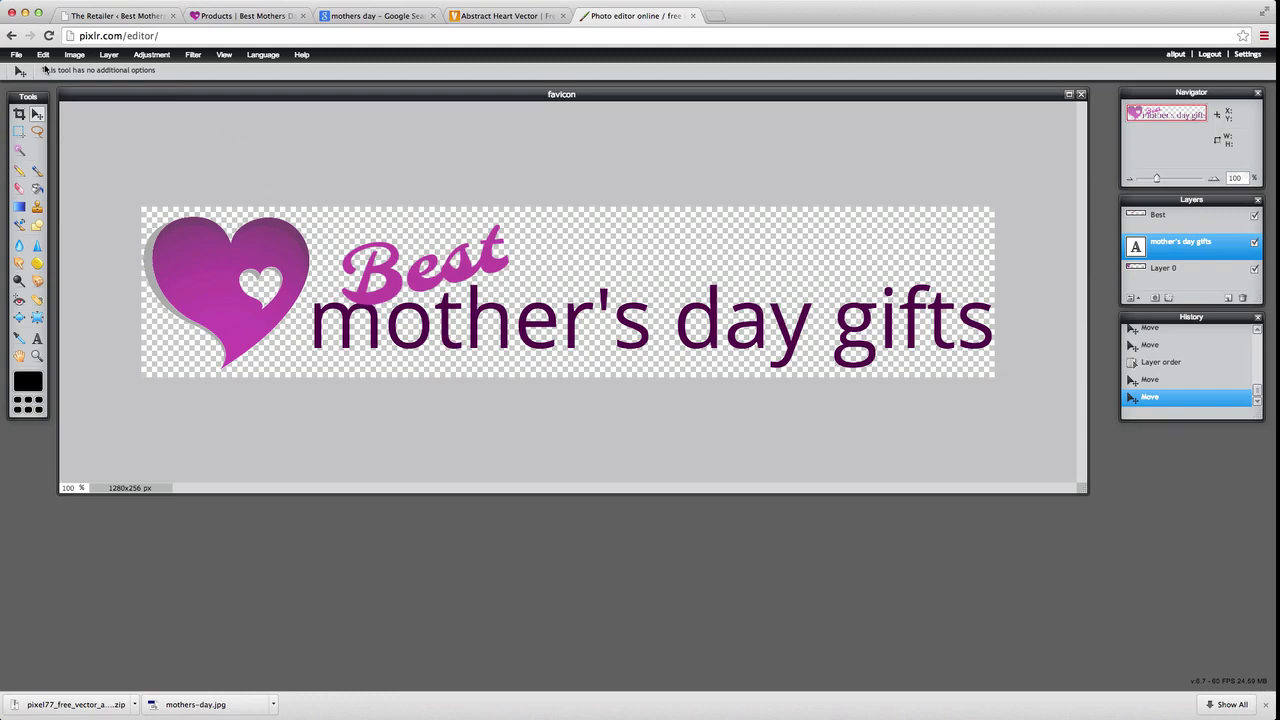
- Save the image to the computer as a layered Pixlr image (PXD) named "bestmothersday-logo"
click(16, 54)
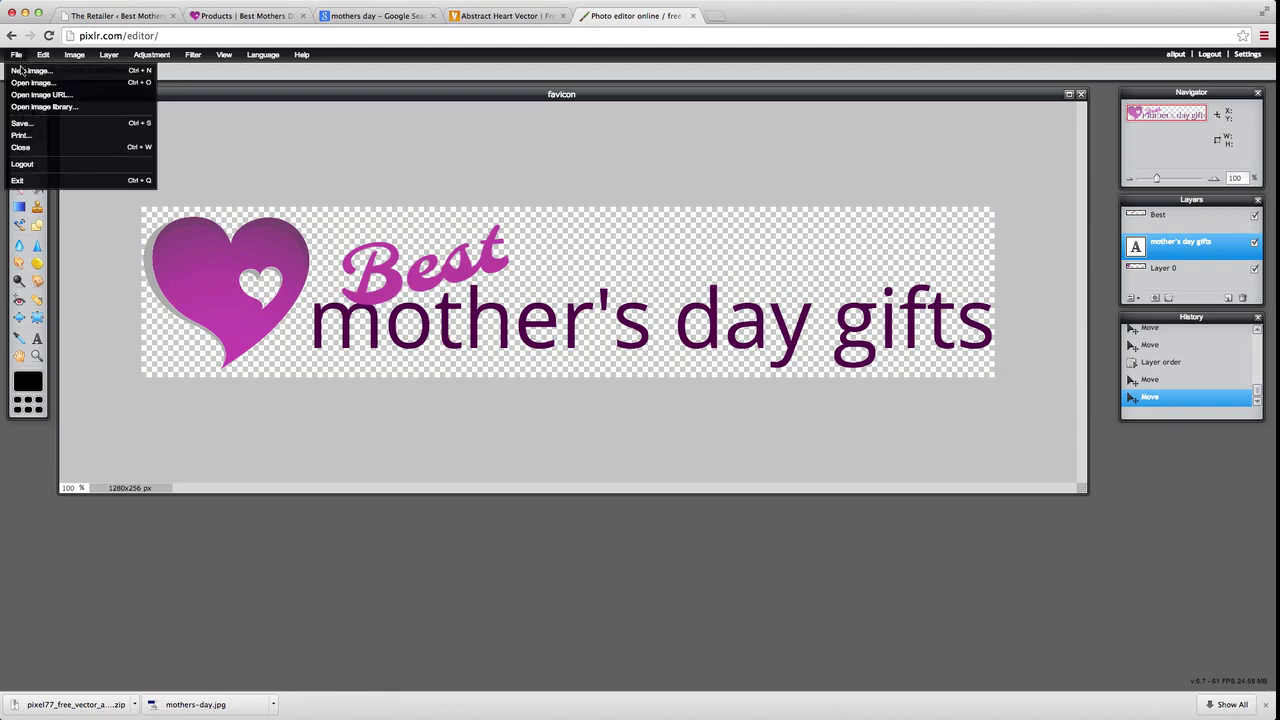
click(45, 123)
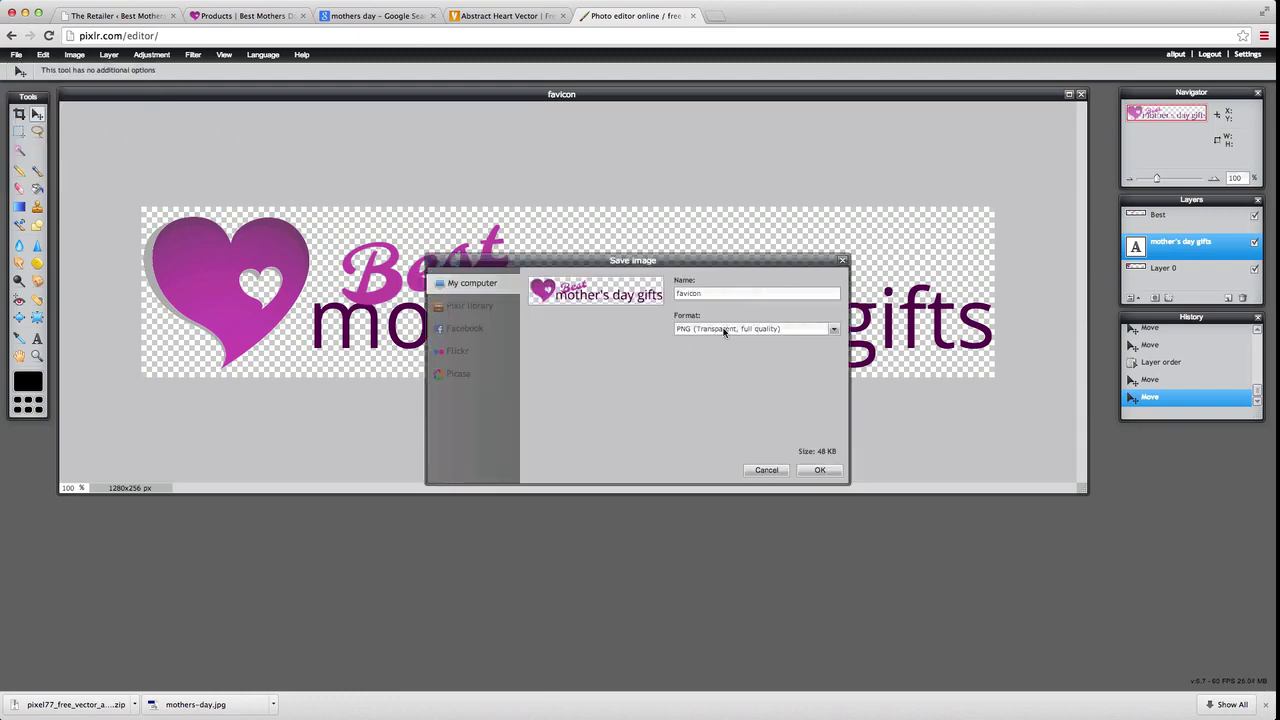
click(690, 329)
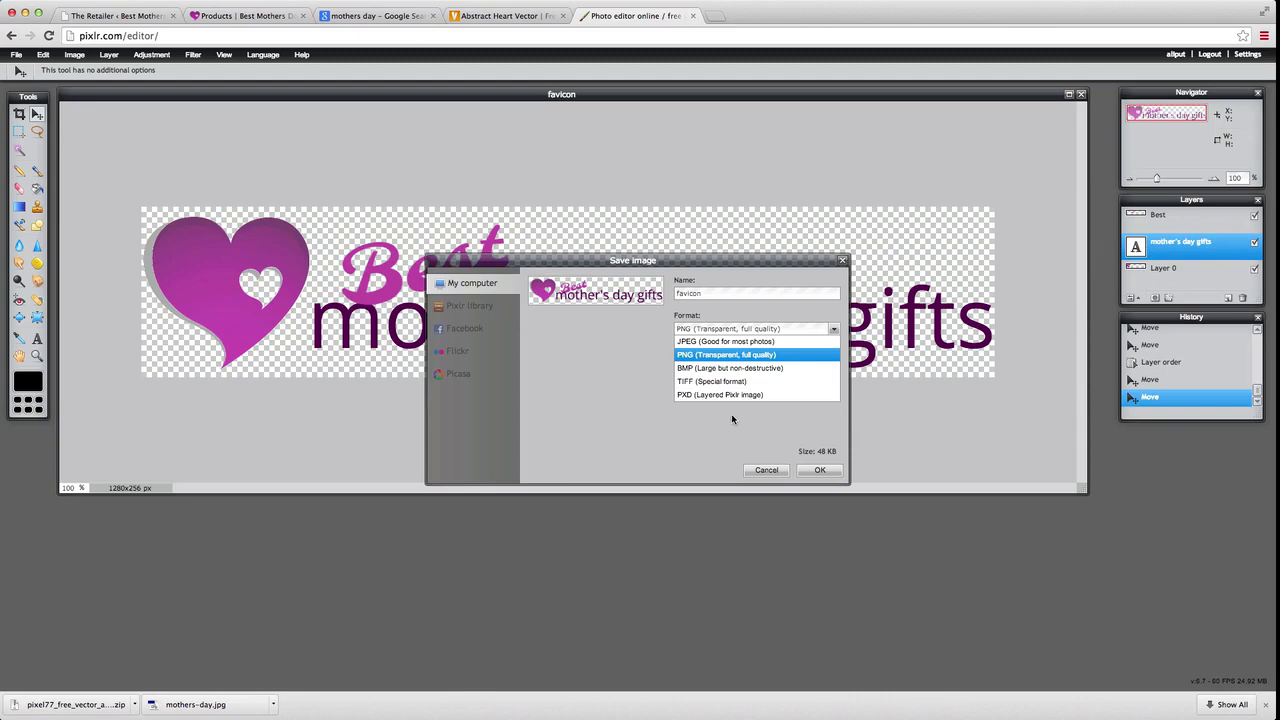
click(704, 397)
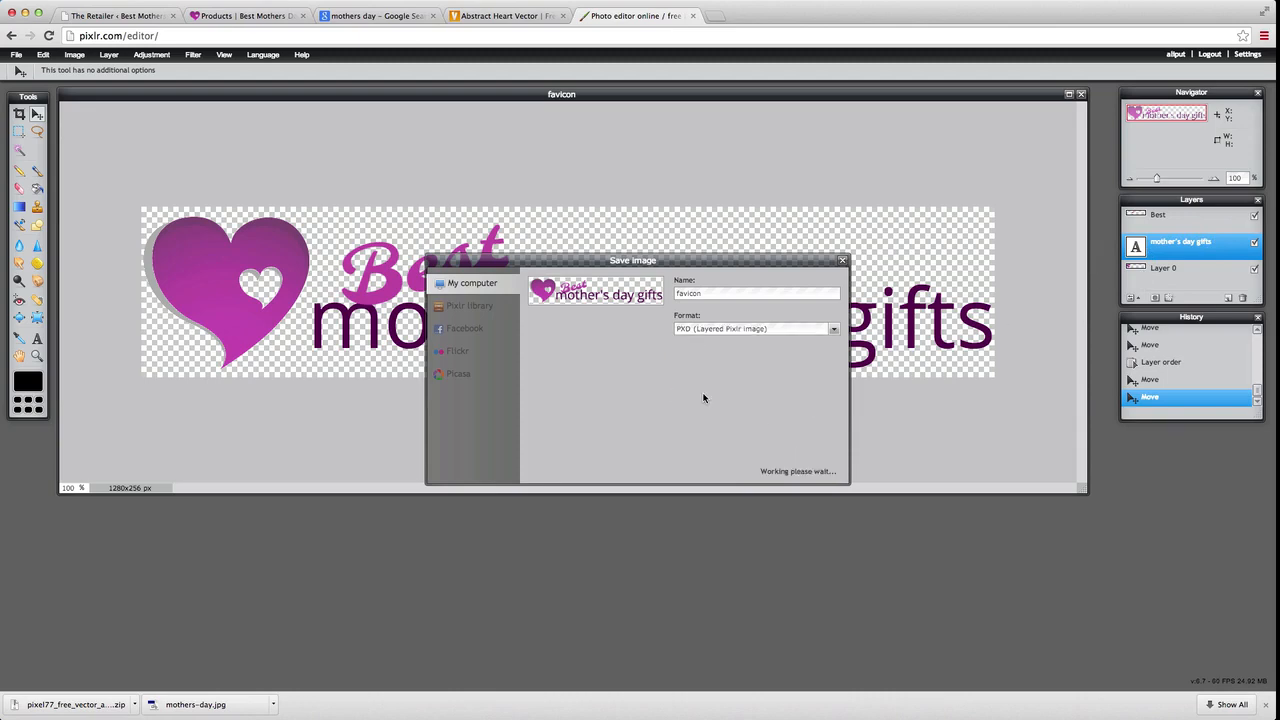
click(820, 471)
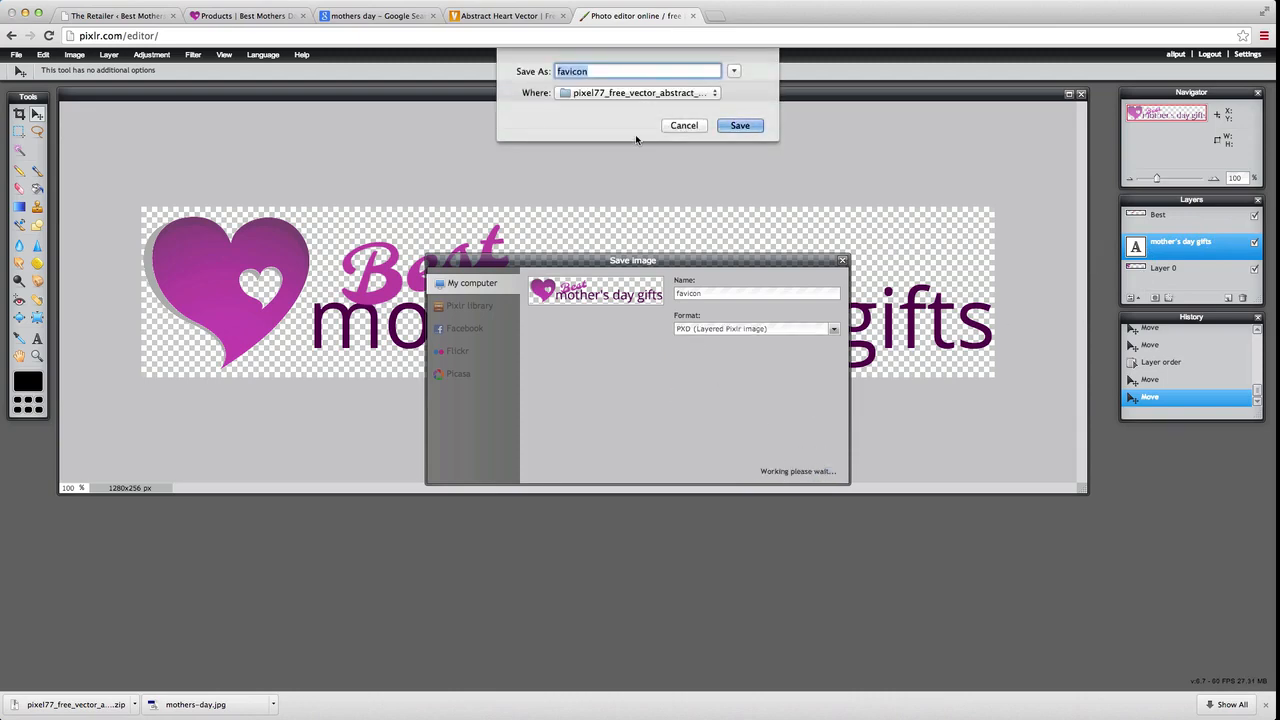
text(bestmothersday-logo)
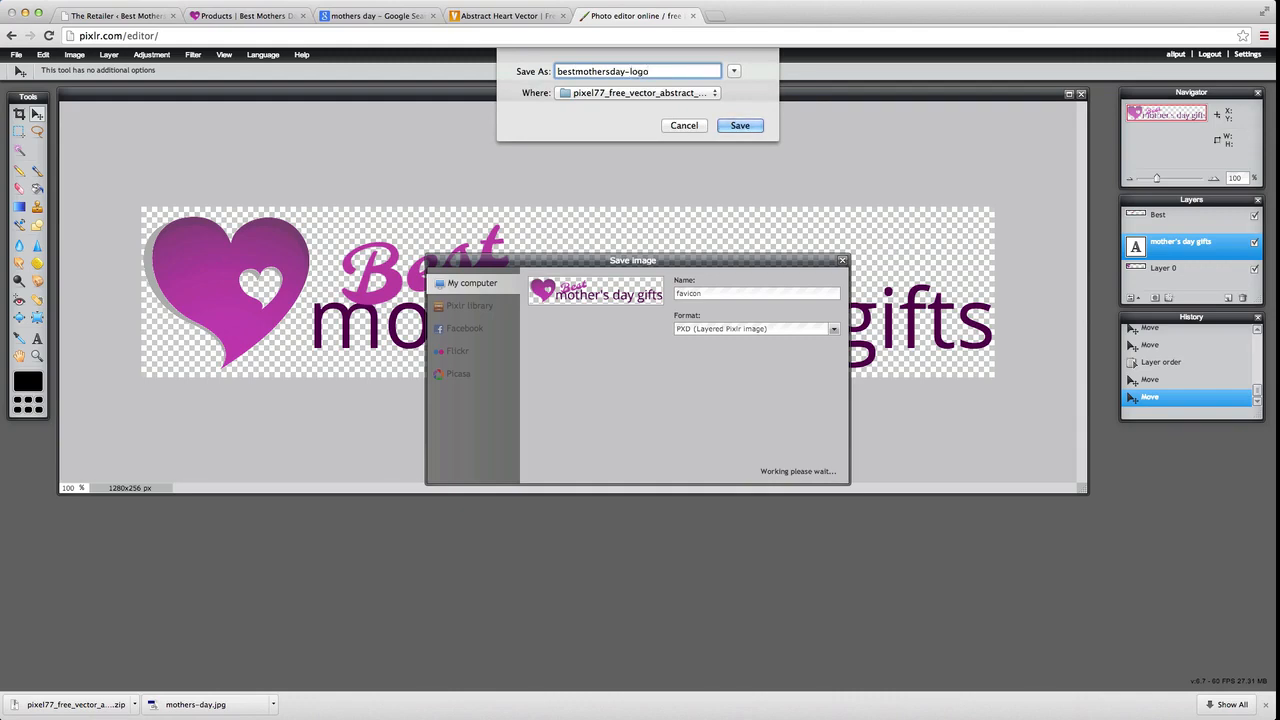
click(740, 125)
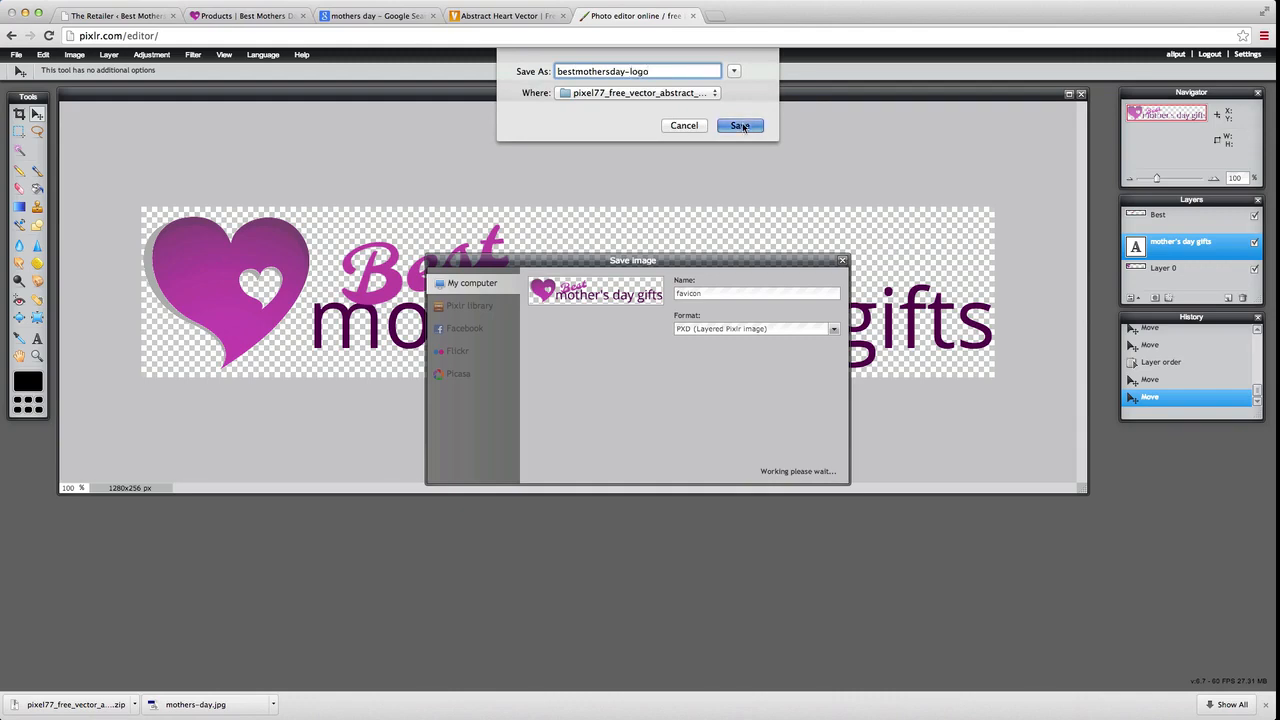
- Rasterize the "mother's day gifts" text layer
click(84, 56)
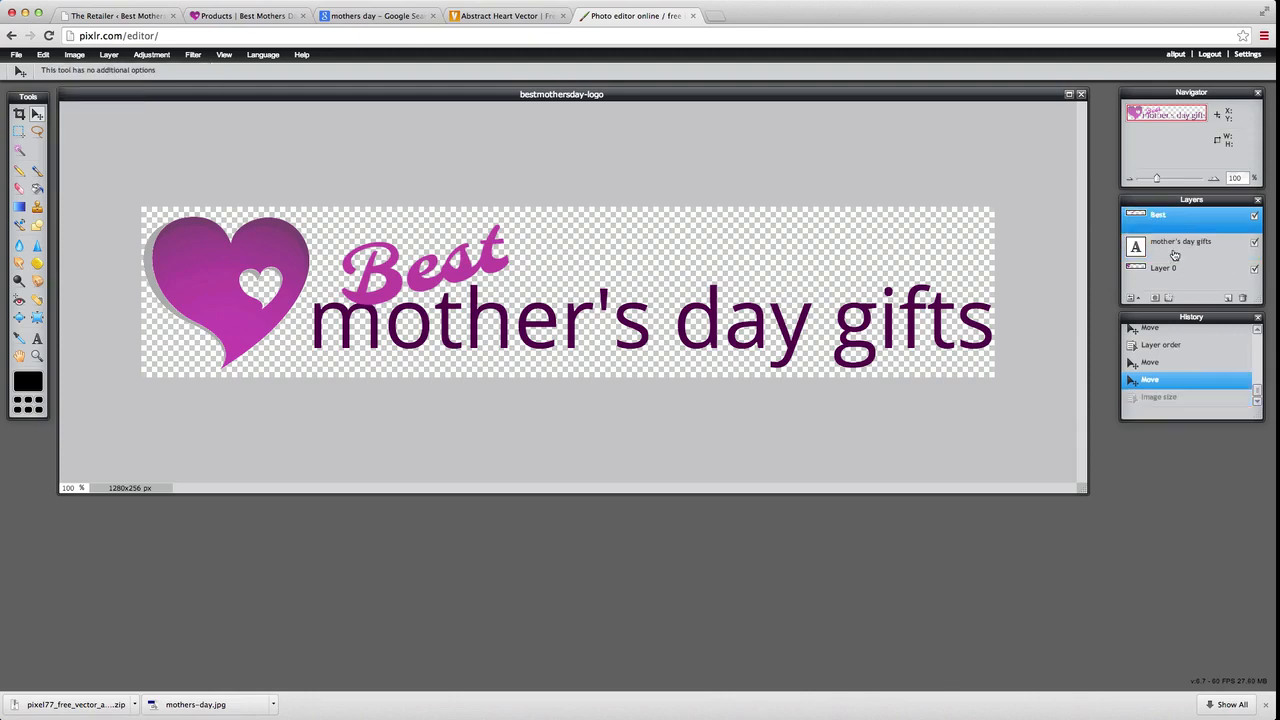
click(1168, 250)
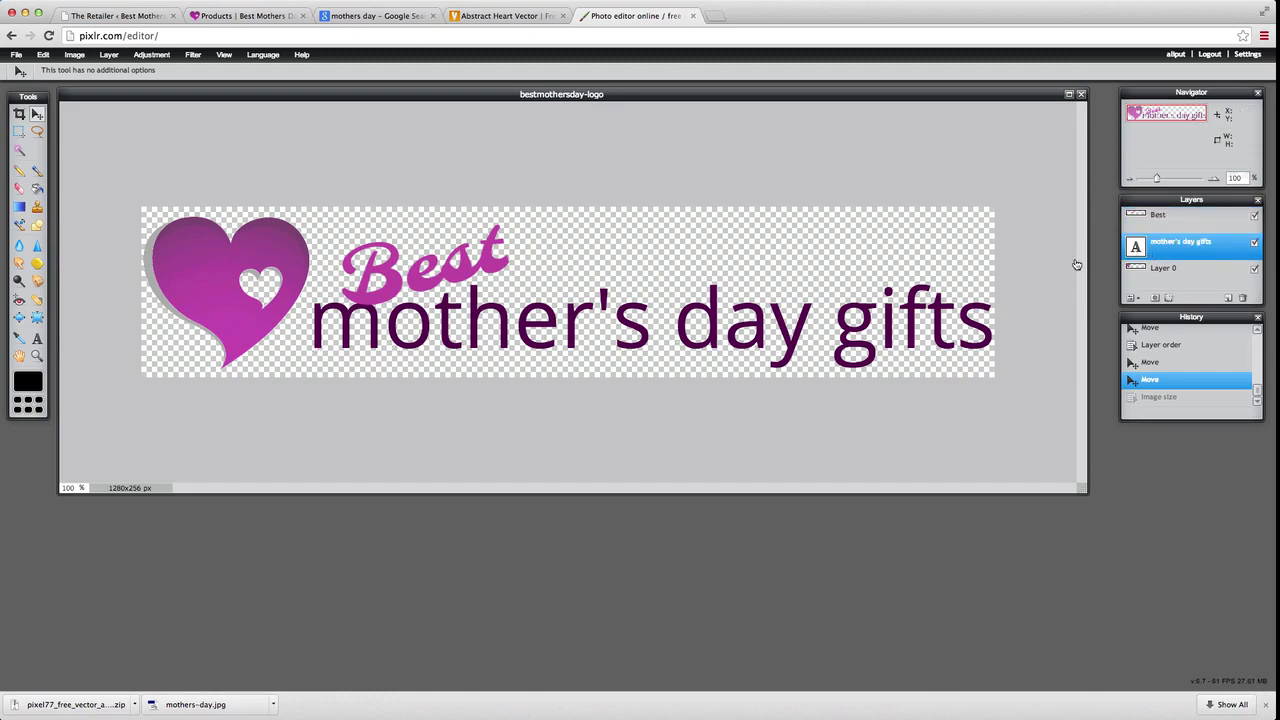
click(163, 56)
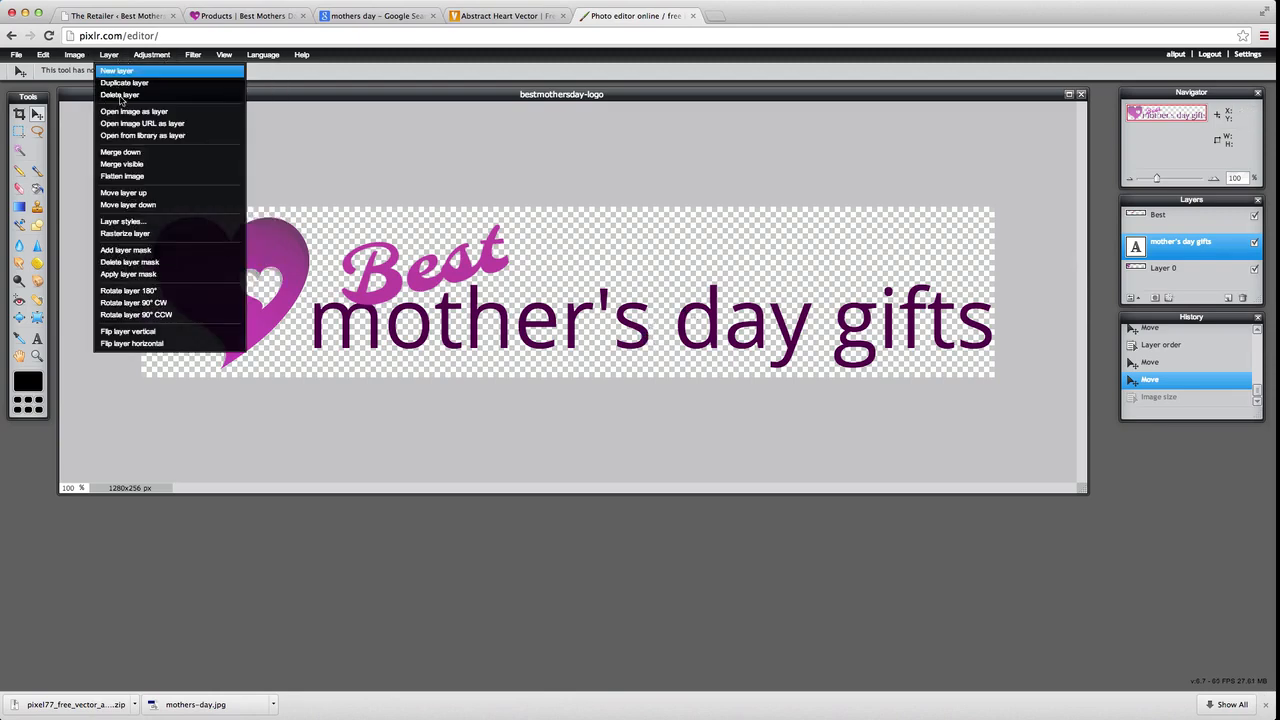
click(140, 233)
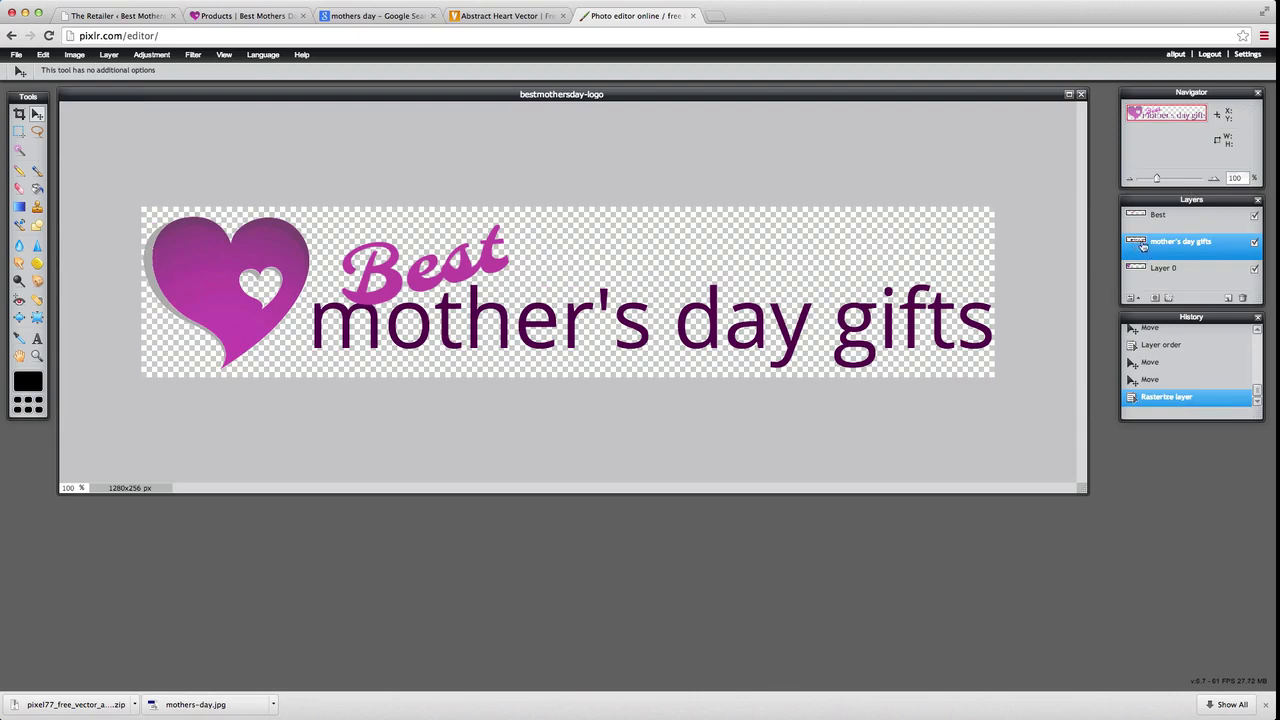
- Resize the image to a height of 50 pixels with its proportions constrained
click(75, 55)
click(95, 80)
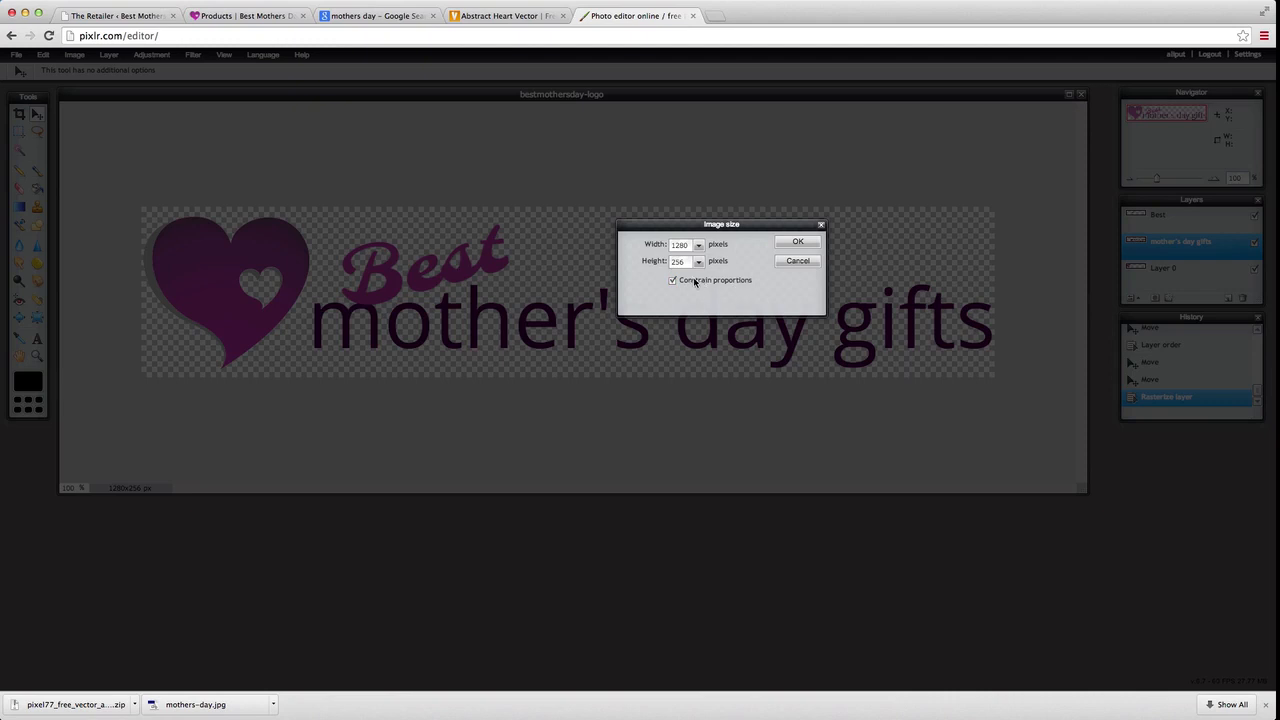
drag(682, 261, 647, 262)
text(50)
click(784, 243)
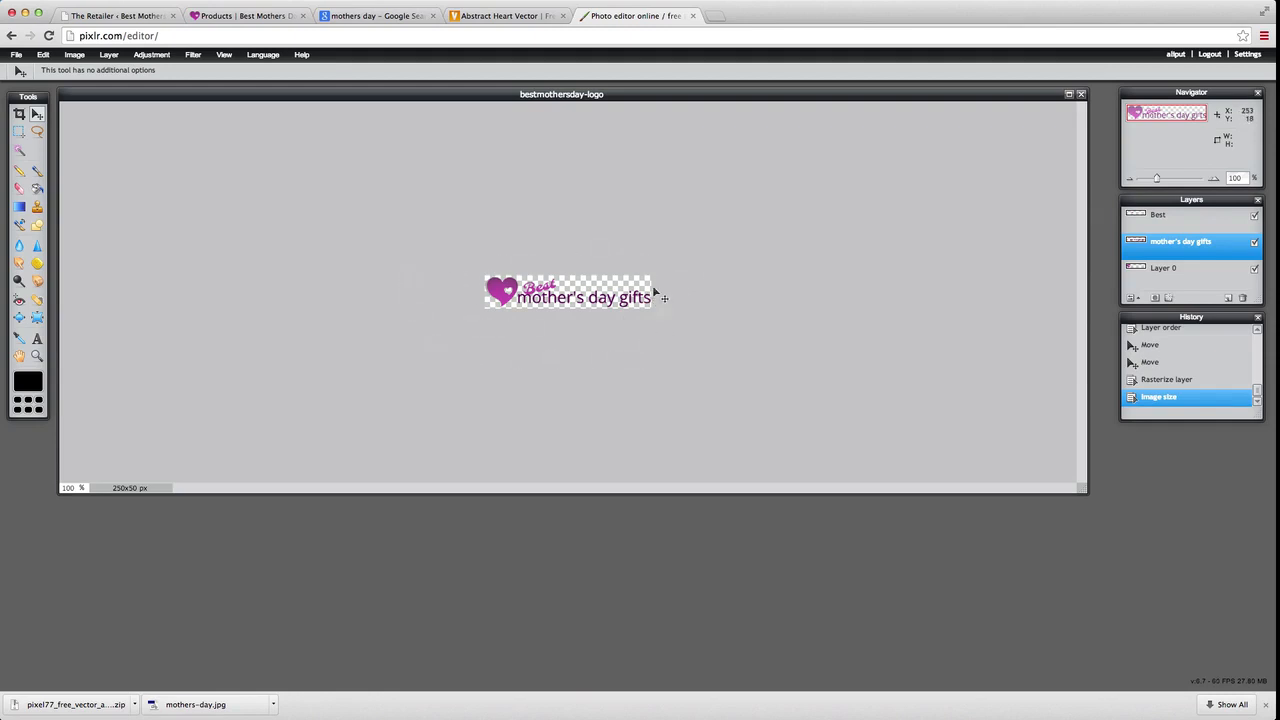
- Save the resized logo to the computer as a transparent, full-quality PNG named "bestmothersday-logo"
click(17, 55)
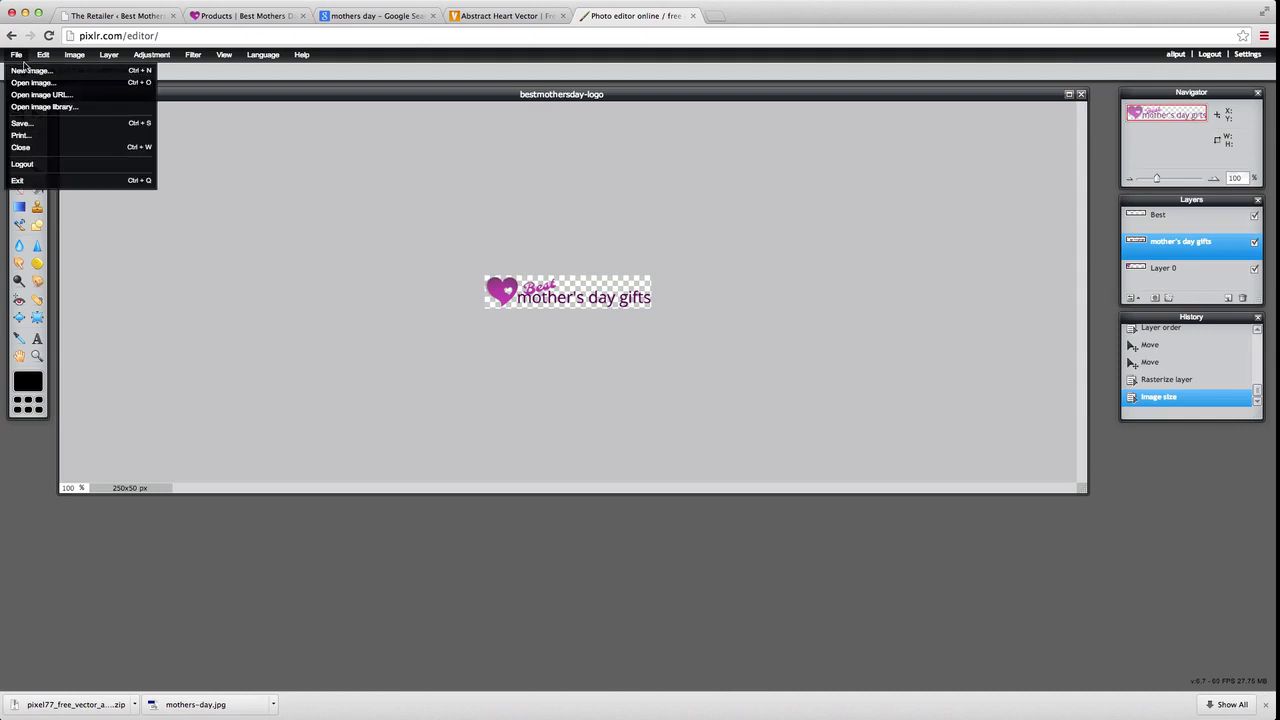
click(24, 123)
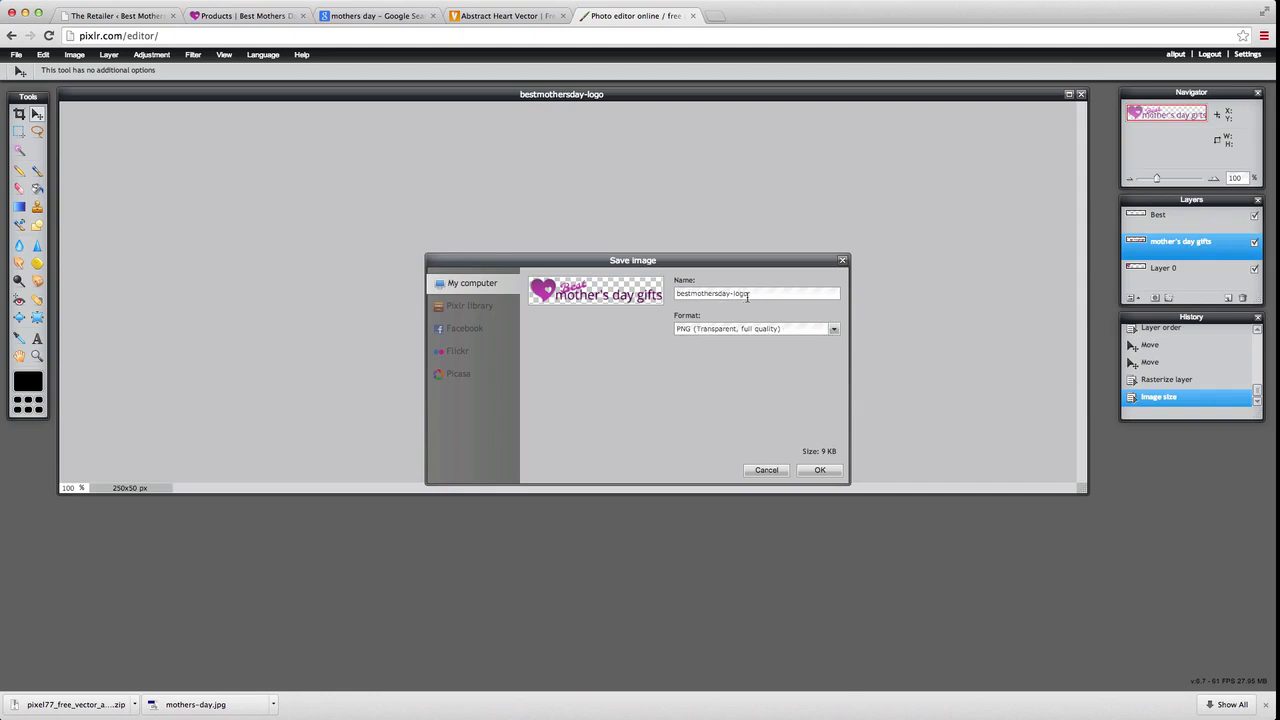
click(824, 471)
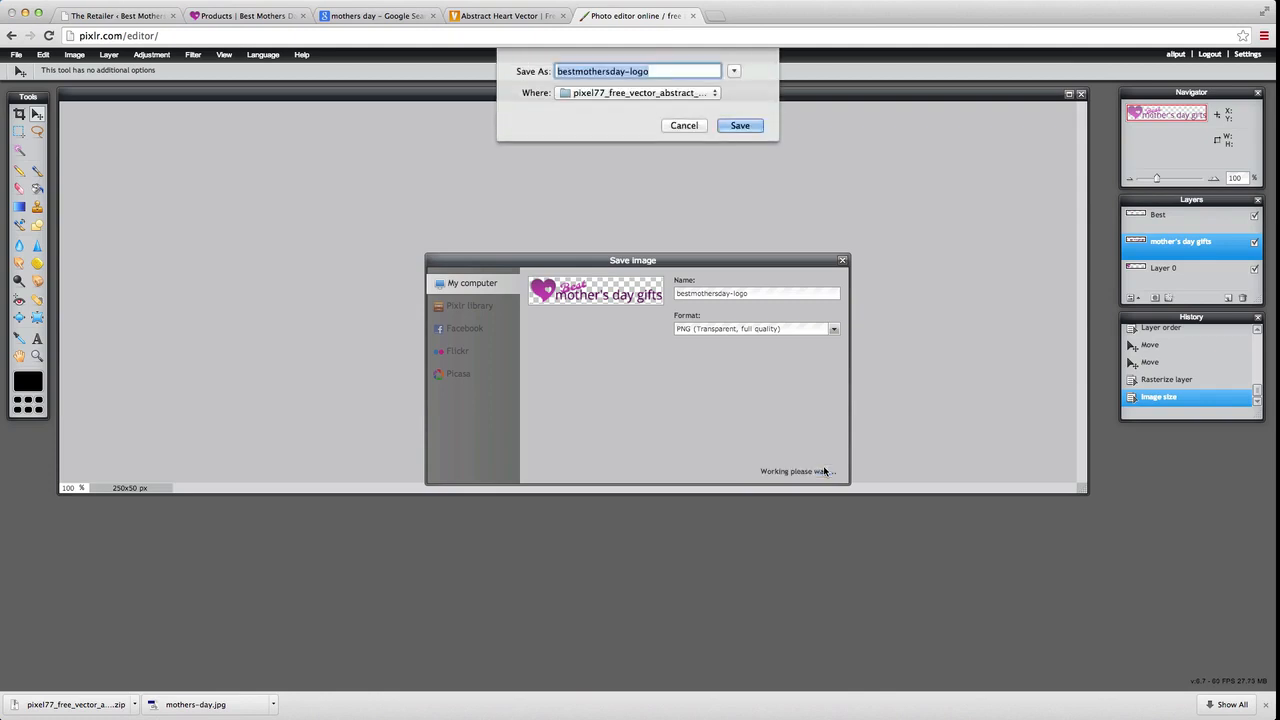
click(742, 125)
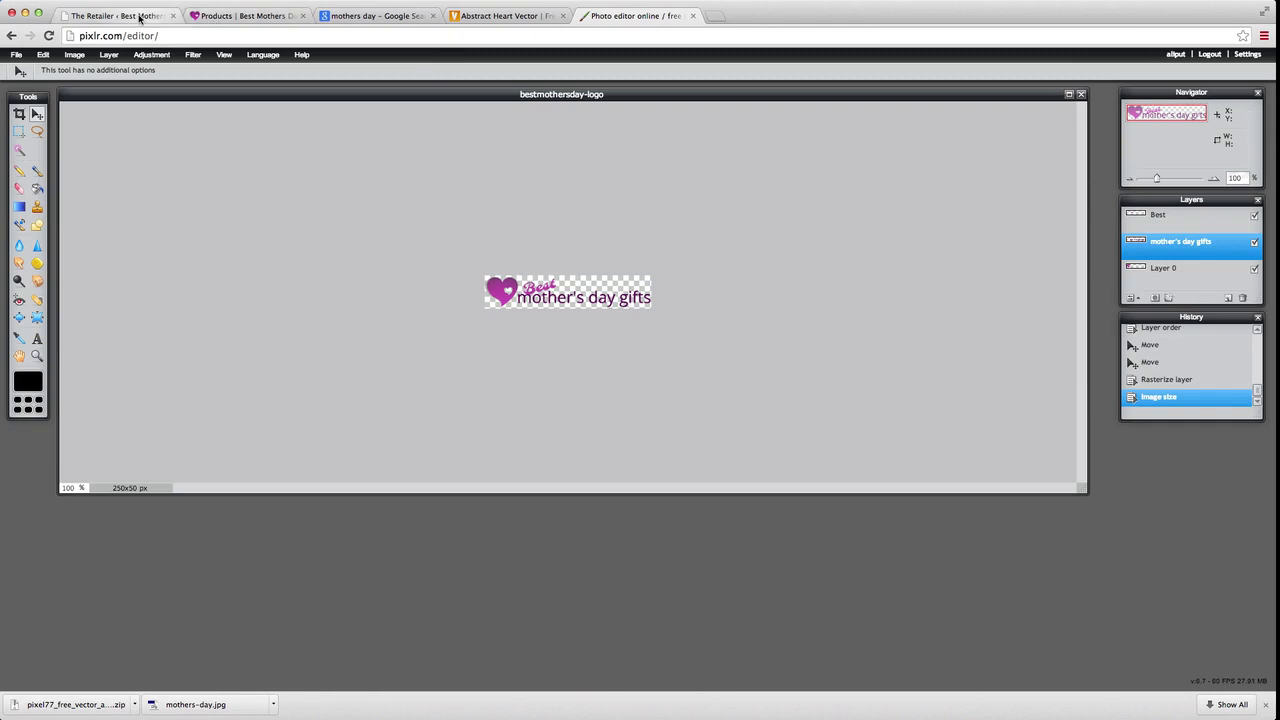
- Switch to the shop's WordPress admin and open the Styling settings of The Retailer theme options
click(226, 16)
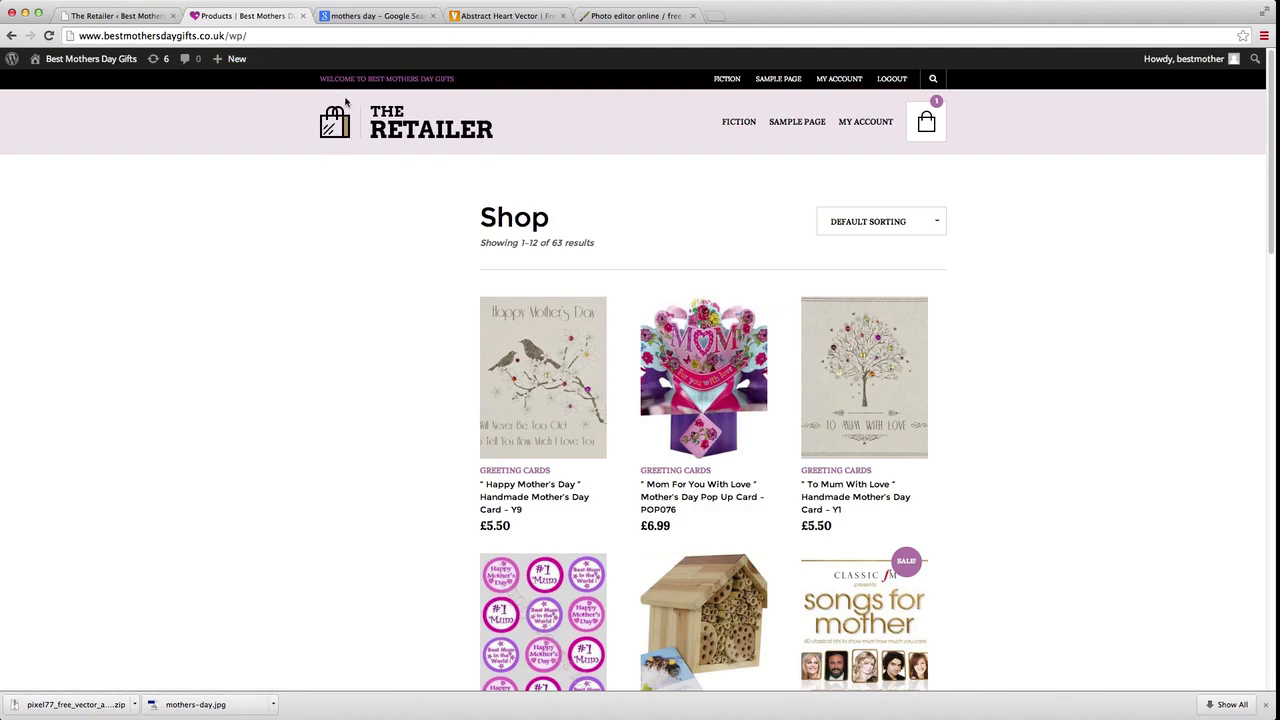
click(118, 16)
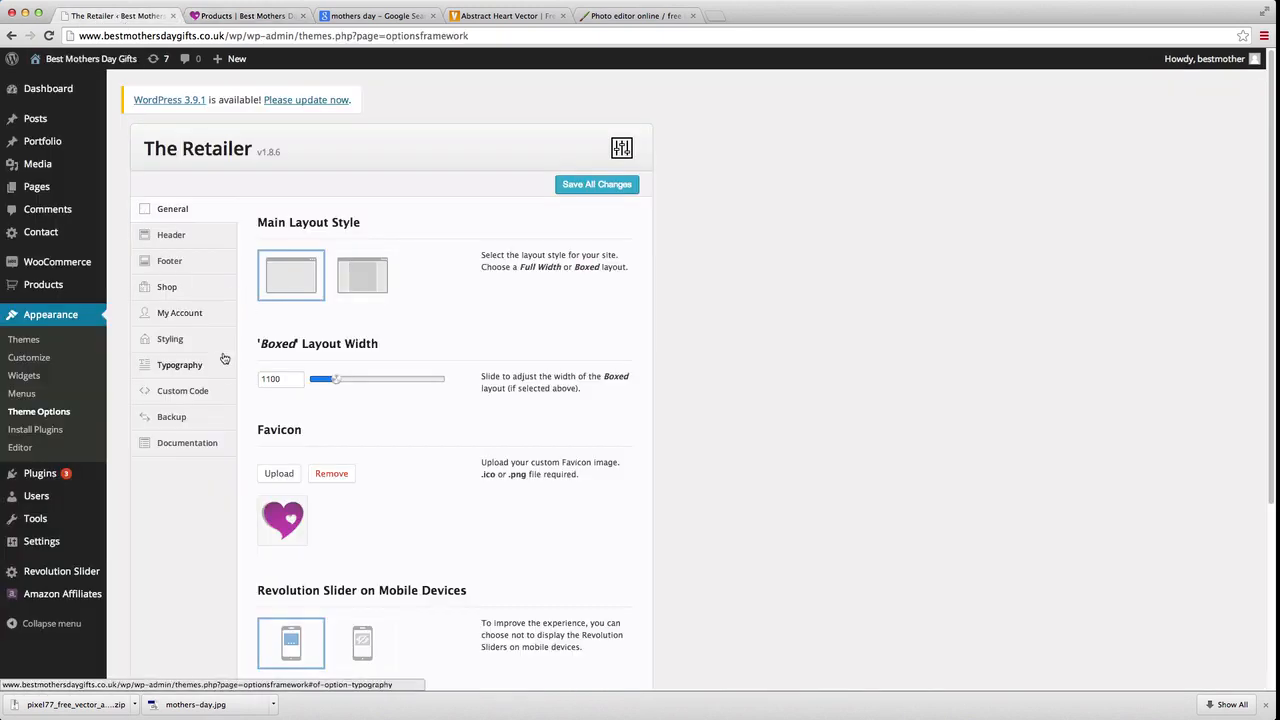
click(169, 339)
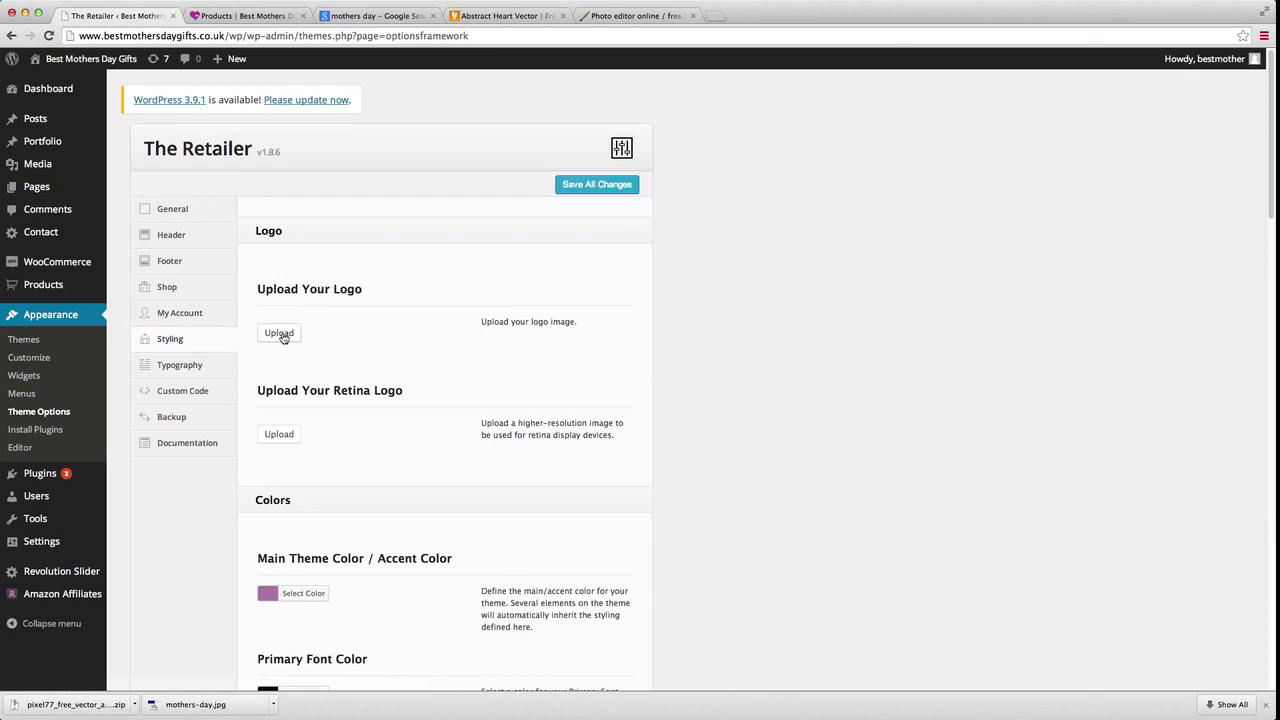
- Upload bestmothersday-logo.png from the computer and select it as the theme's standard logo
click(280, 334)
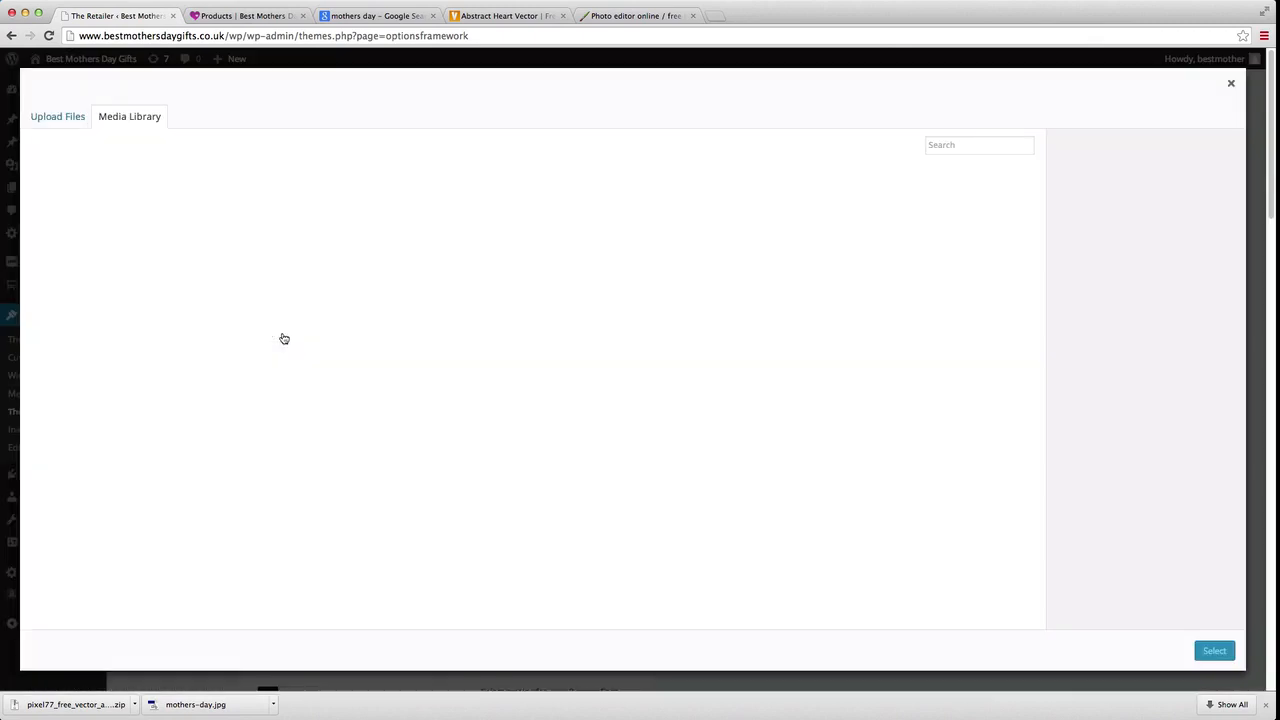
click(65, 118)
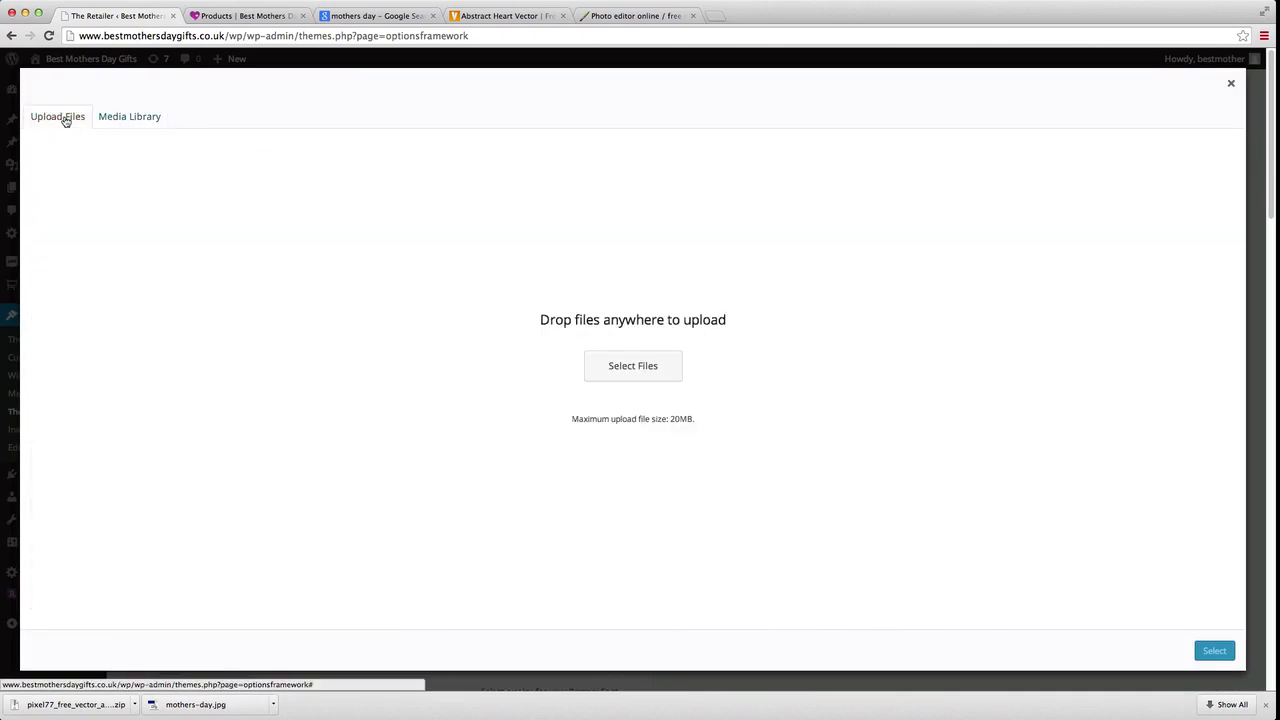
click(597, 369)
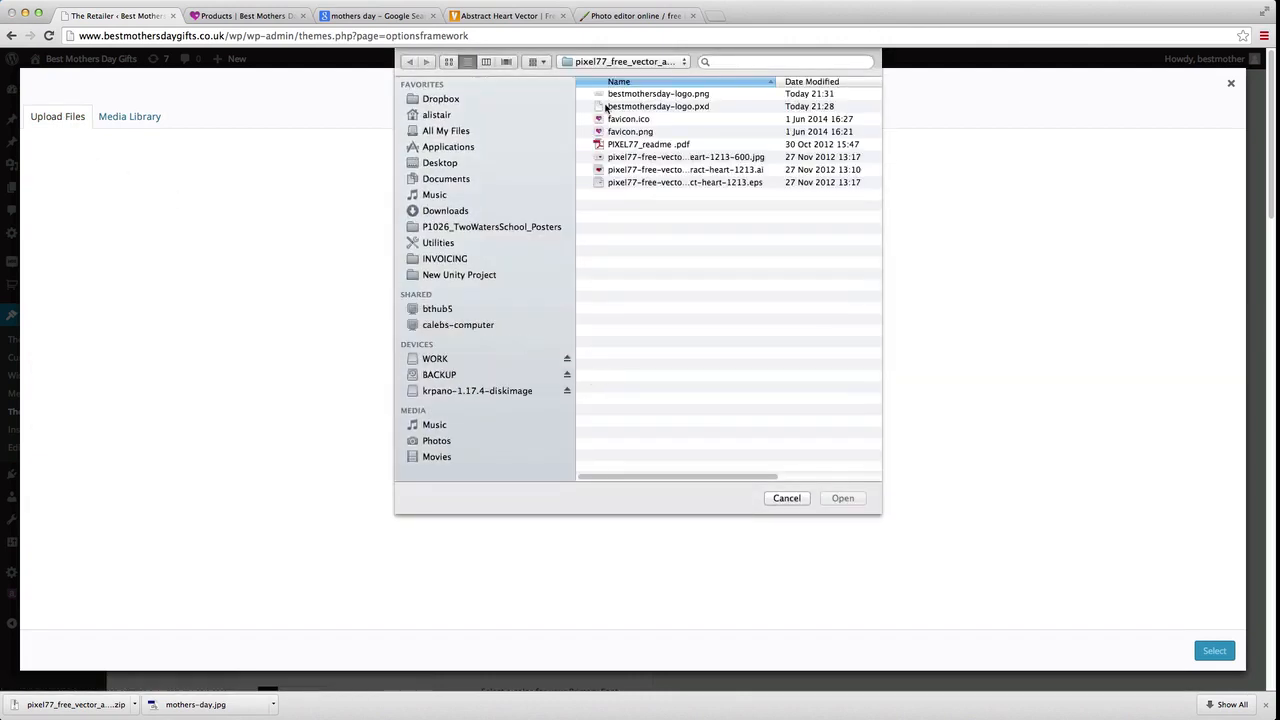
click(694, 95)
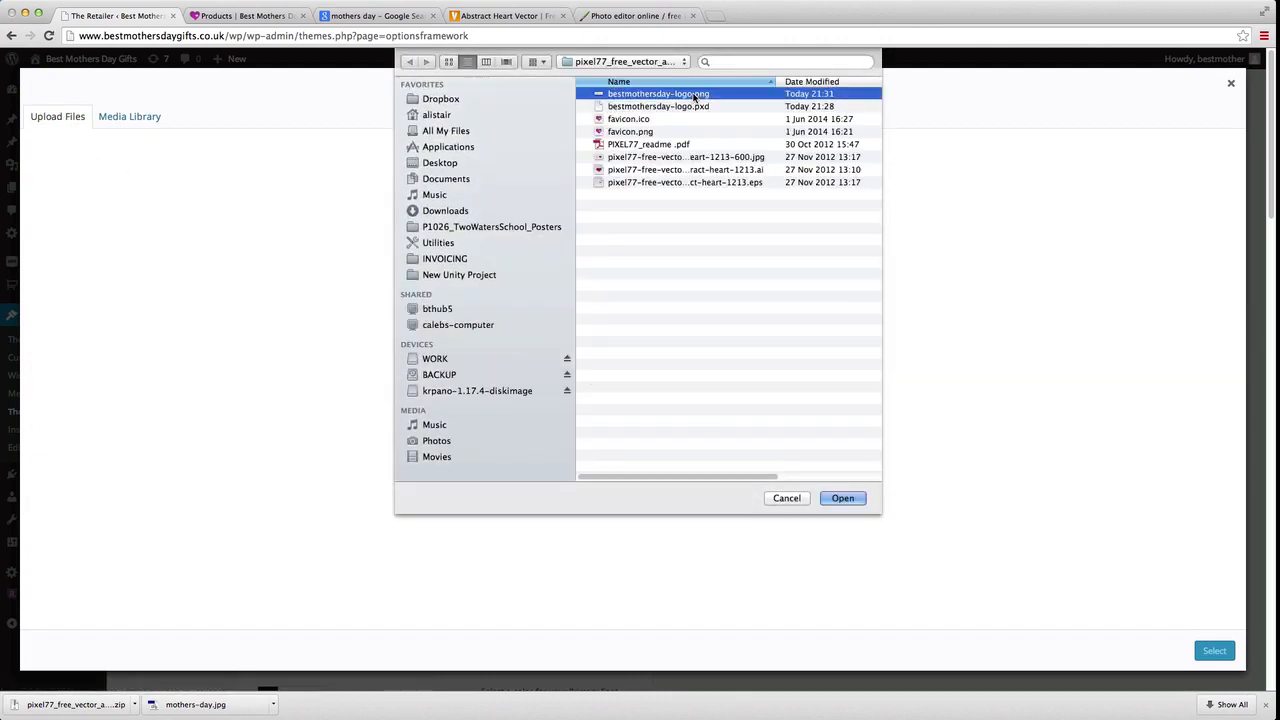
key(Return)
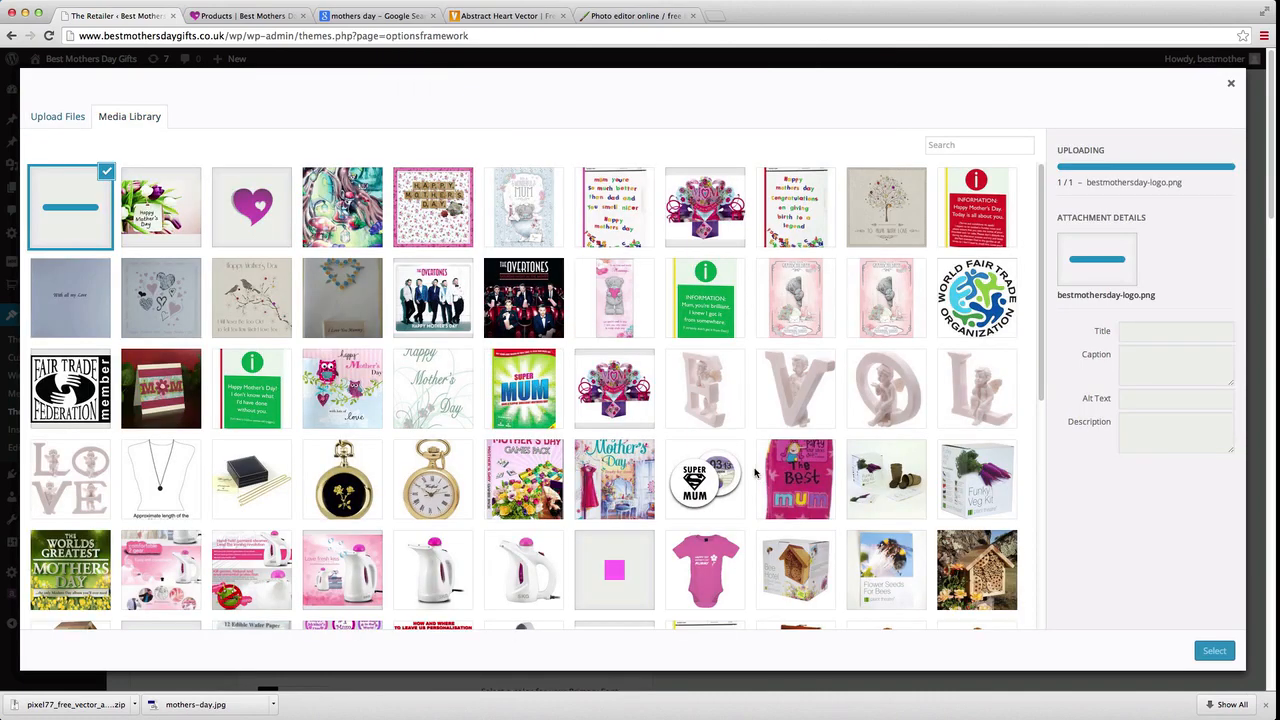
click(1205, 649)
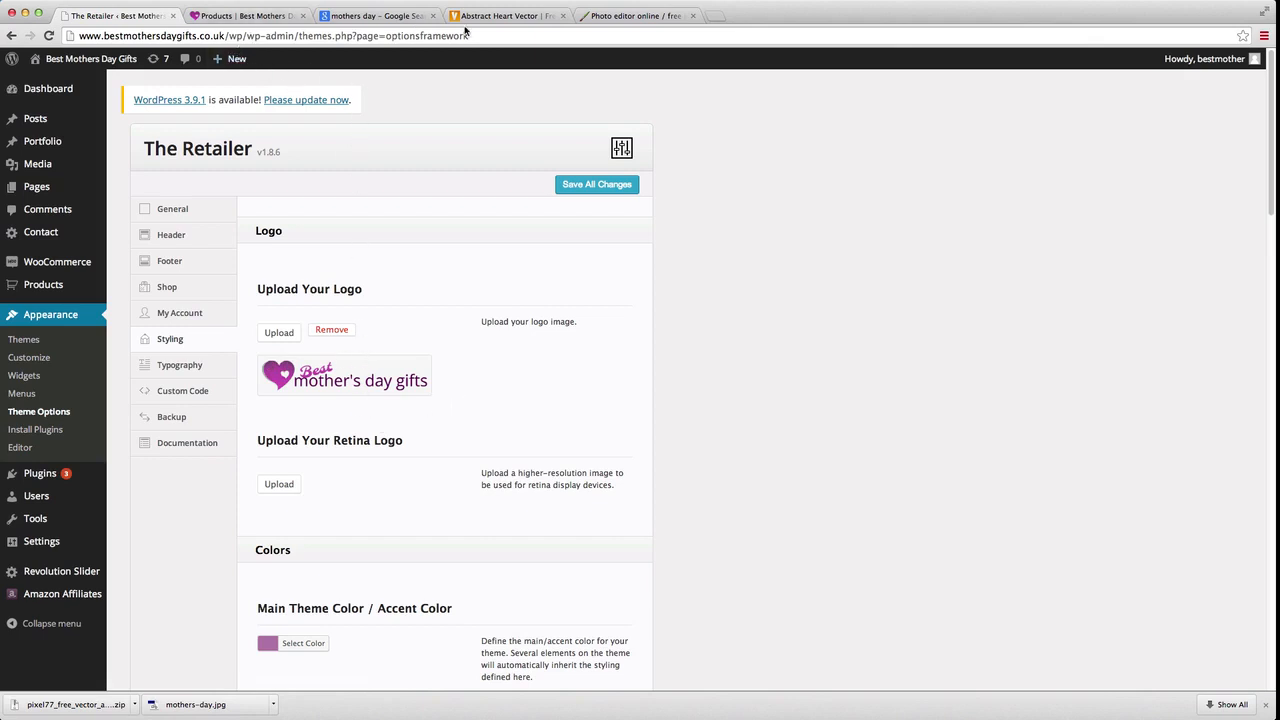
- Switch back to the Pixlr editor and open the layered bestmothersday-logo.pxd file from the computer
click(662, 17)
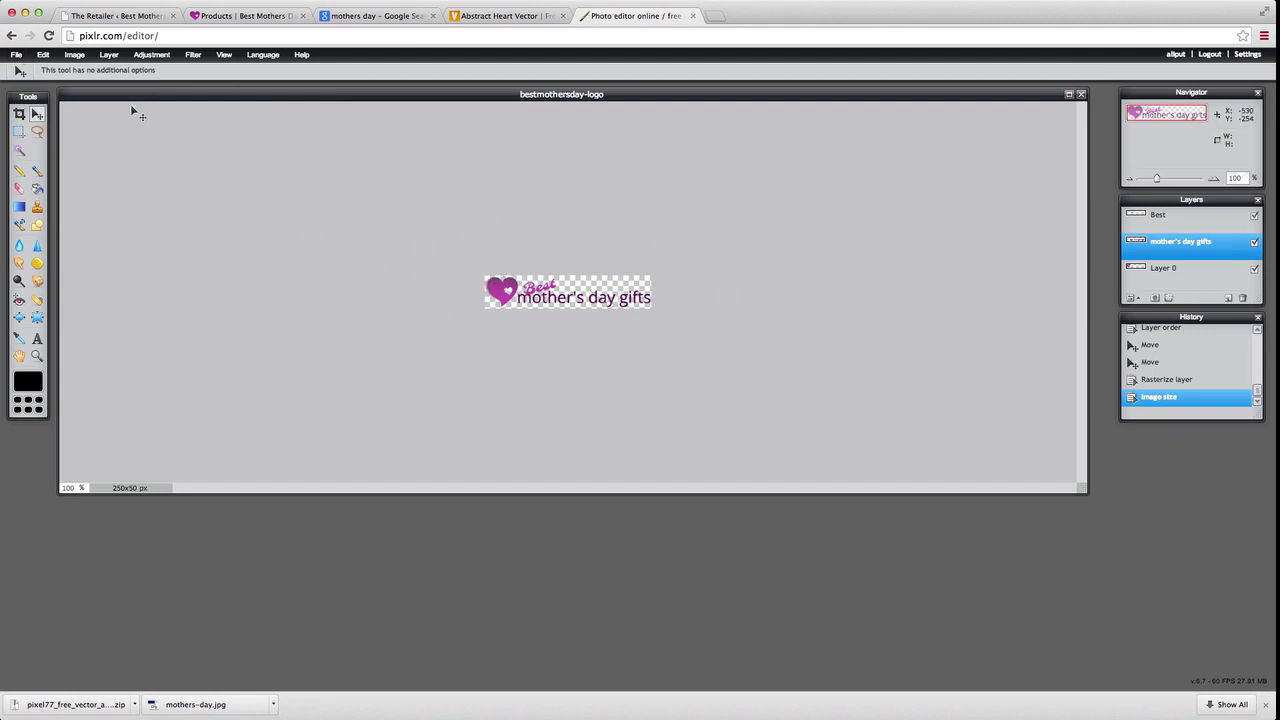
click(16, 54)
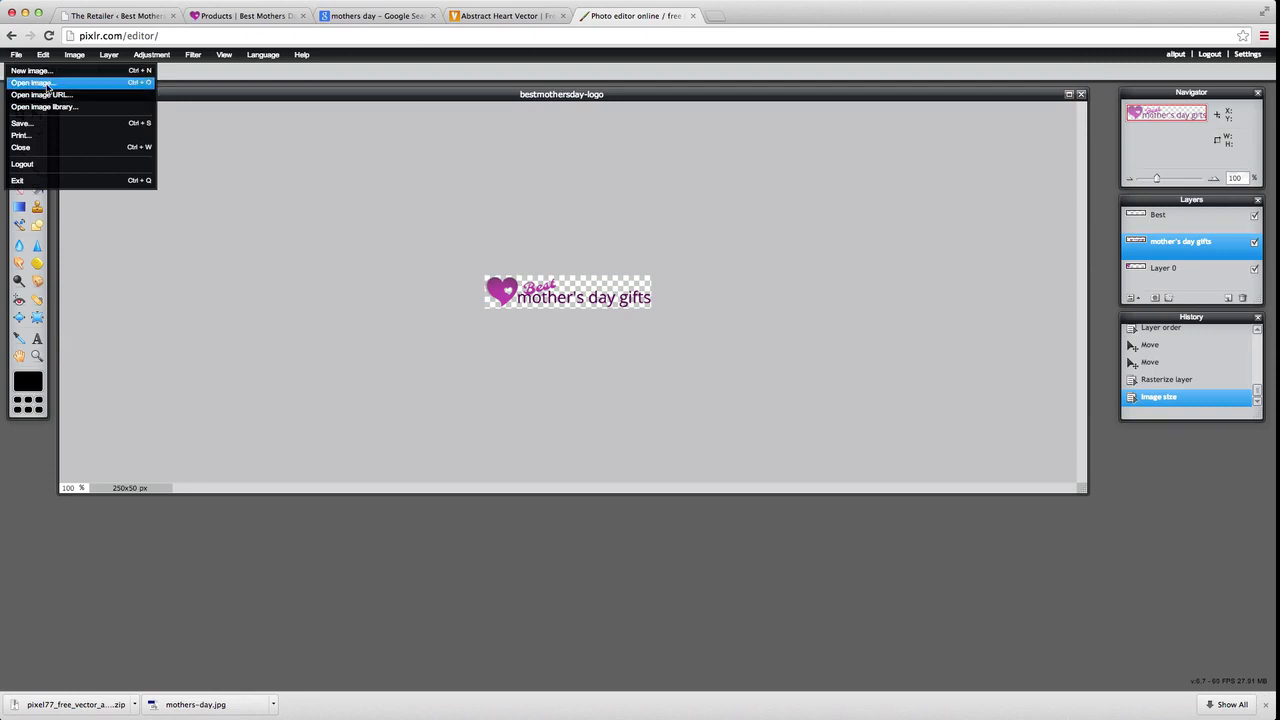
click(46, 85)
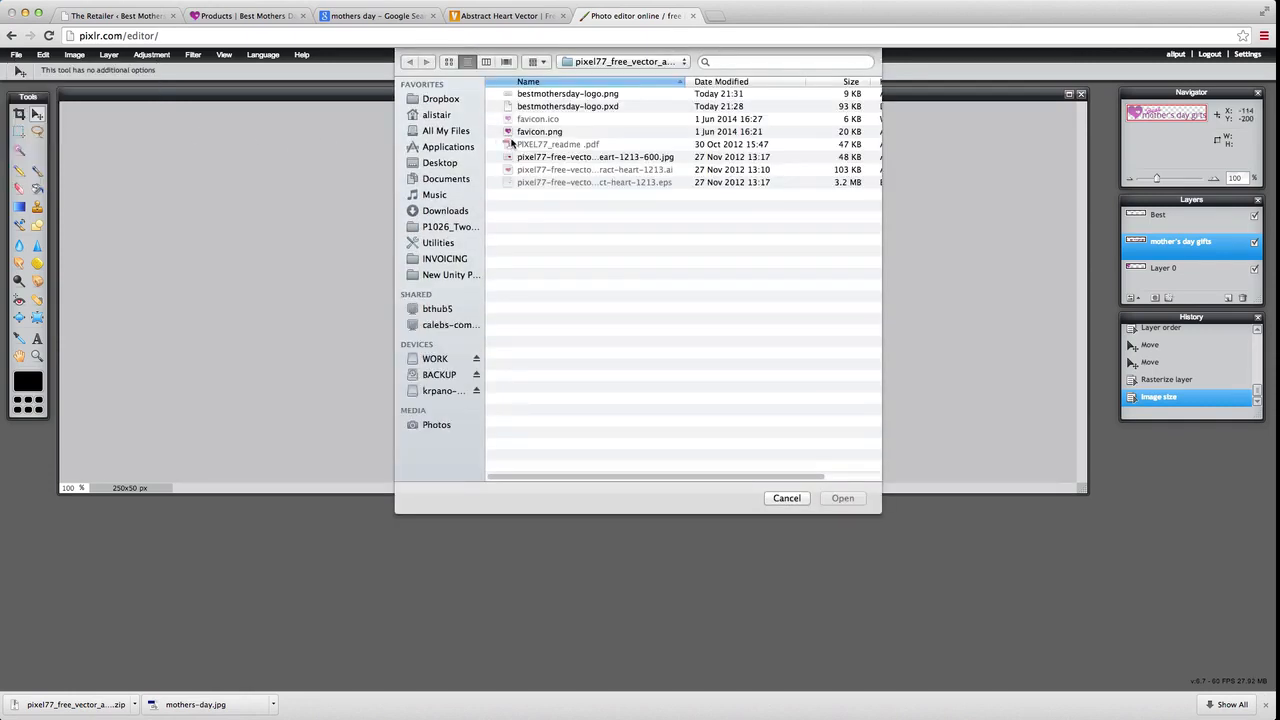
click(557, 108)
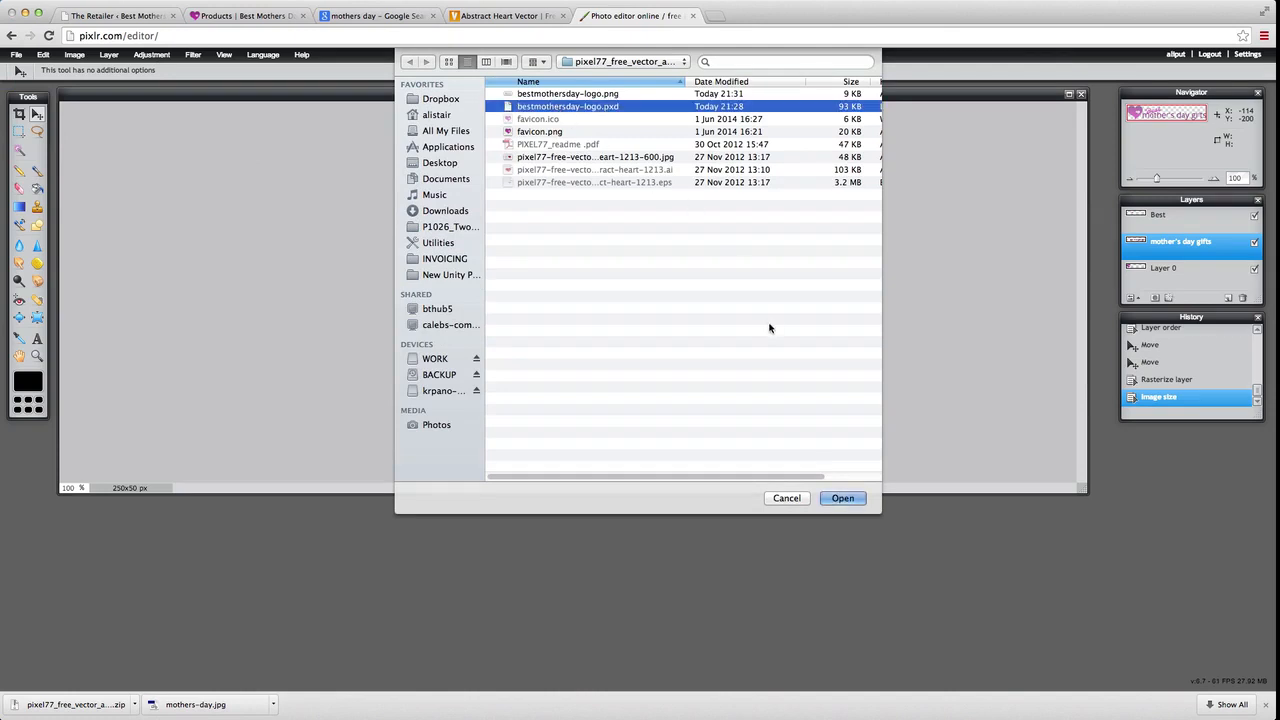
click(843, 498)
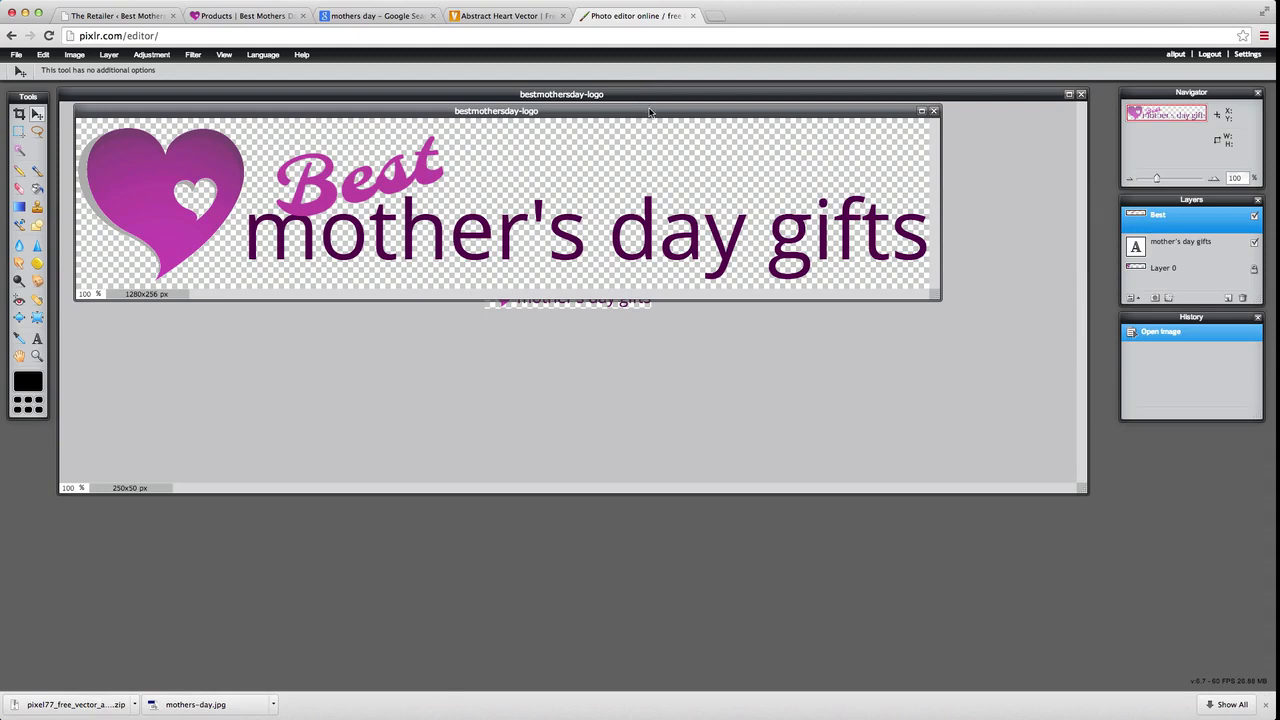
drag(654, 112, 666, 208)
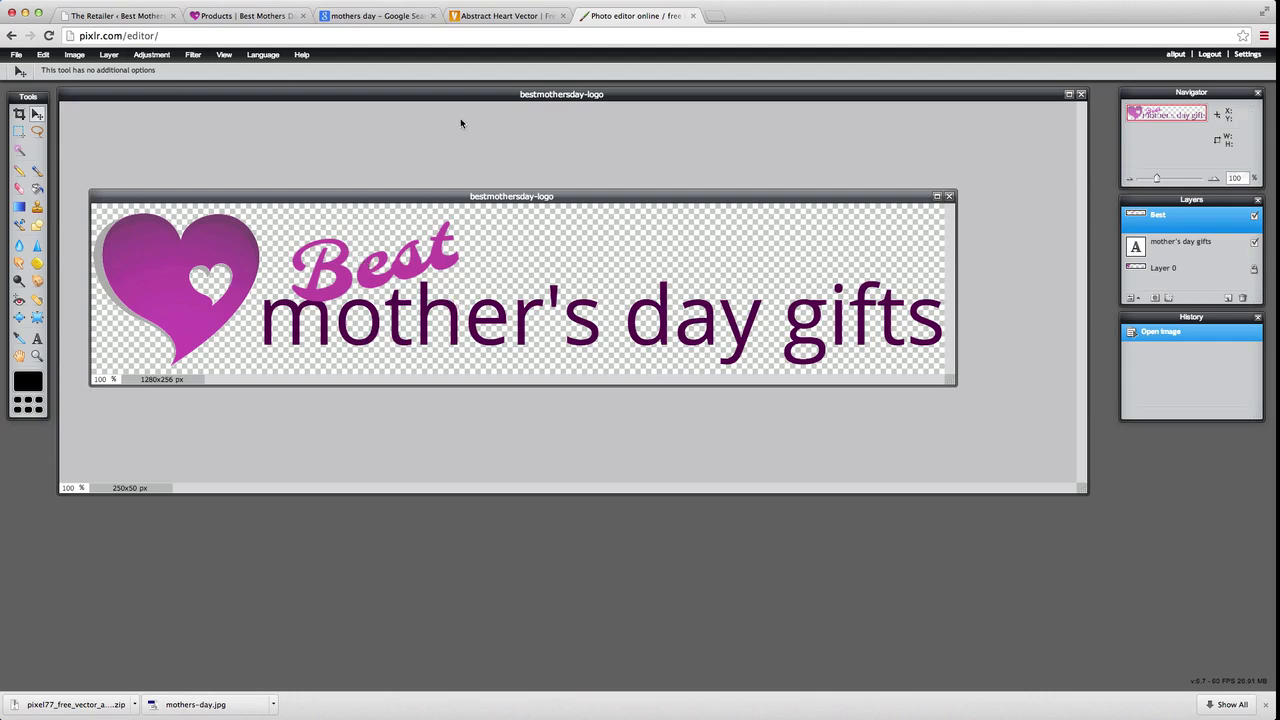
- Rasterize the "mother's day gifts" text layer
click(1172, 245)
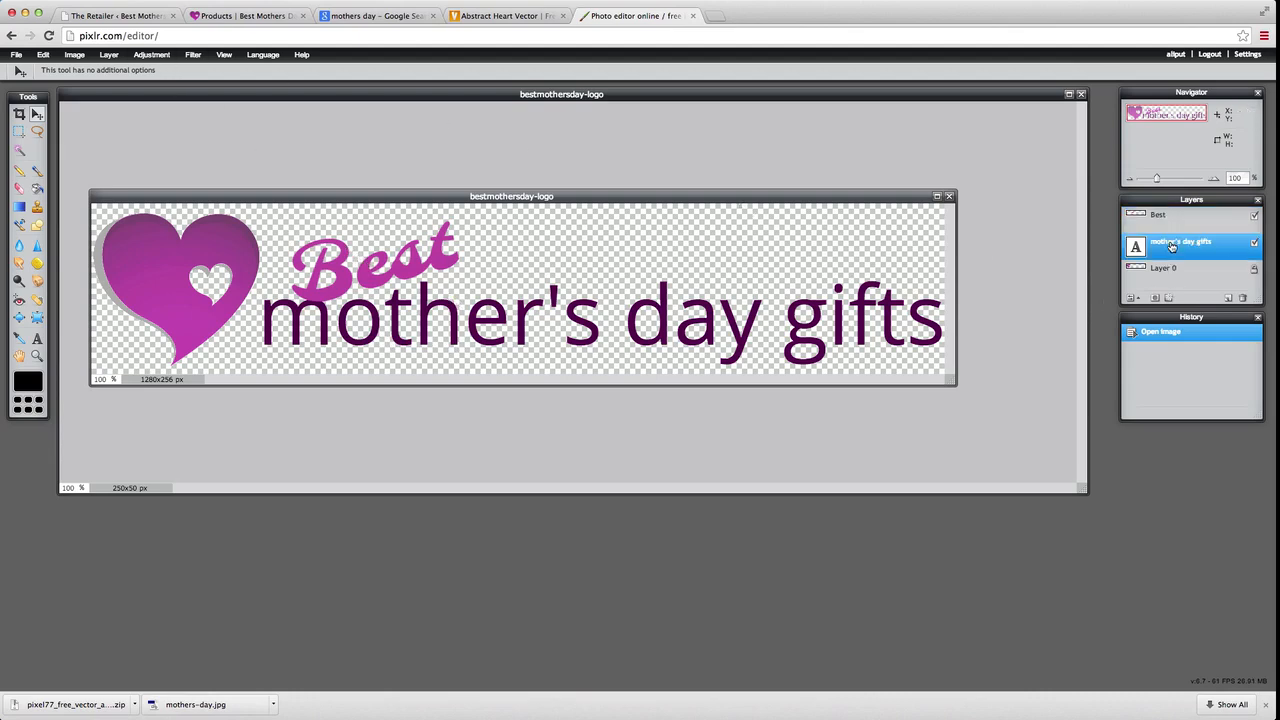
click(116, 56)
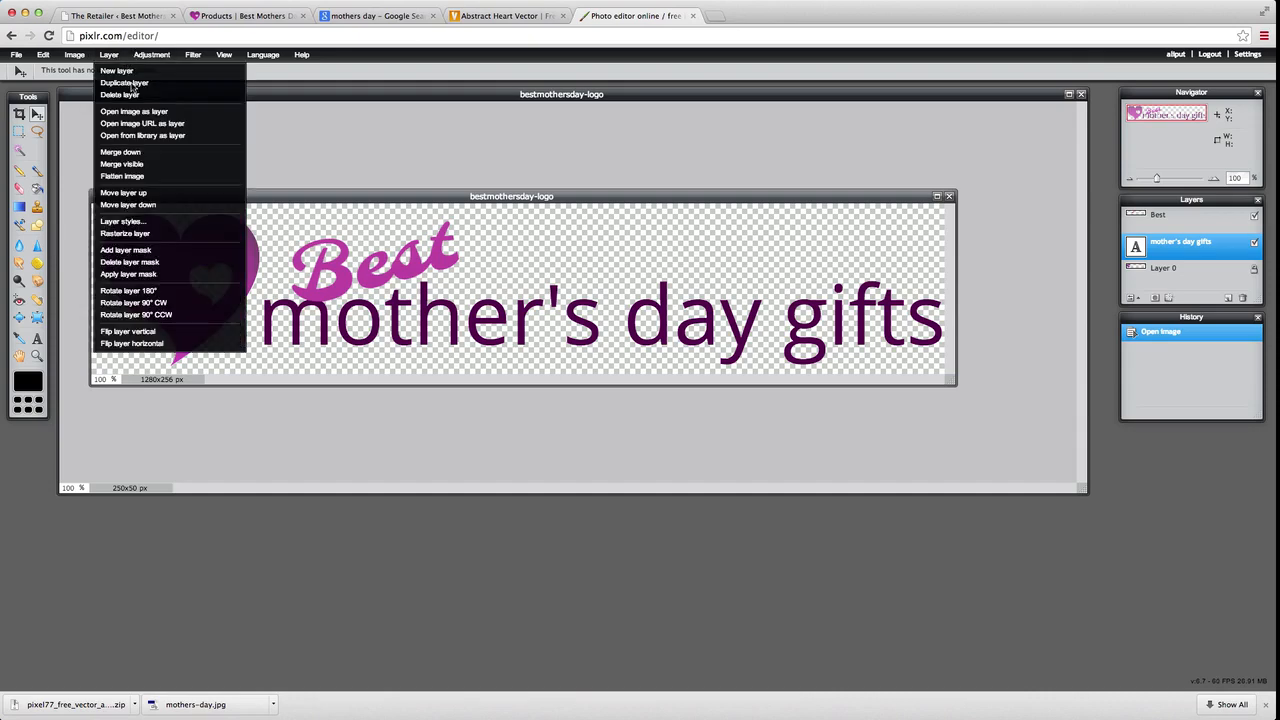
click(134, 234)
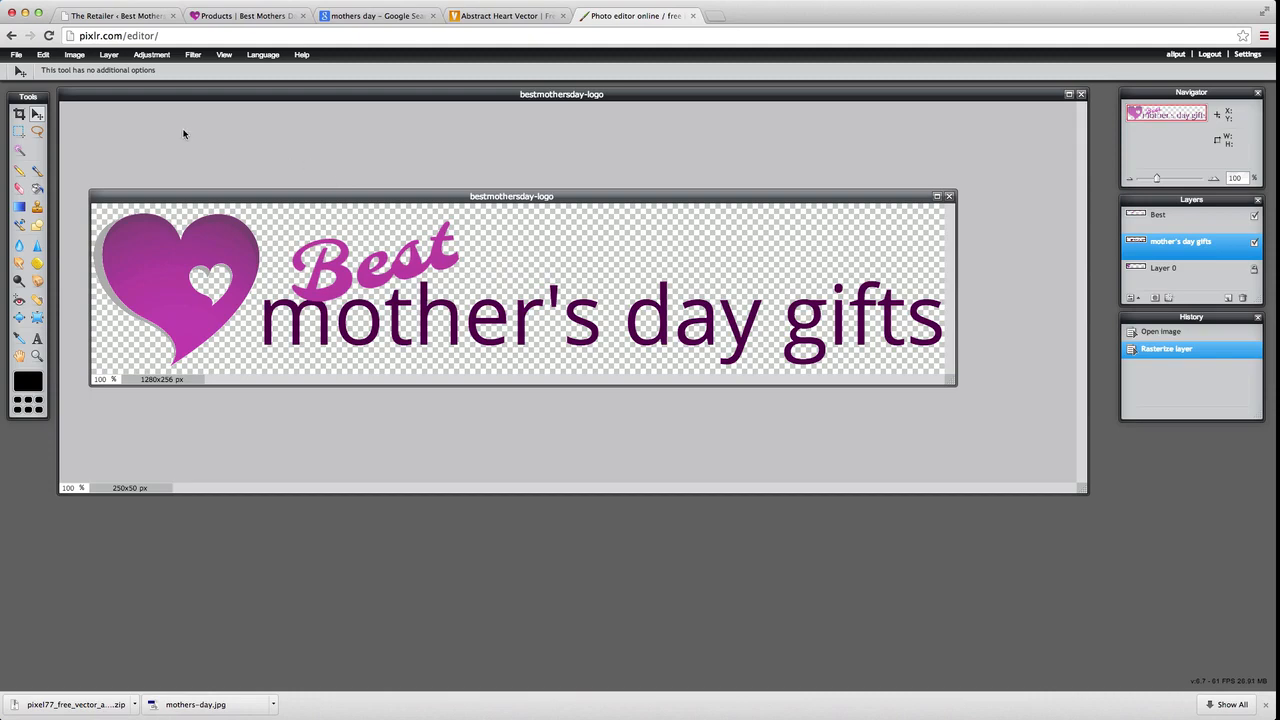
- Resize the logo image to a height of 100 pixels with its proportions constrained
click(78, 58)
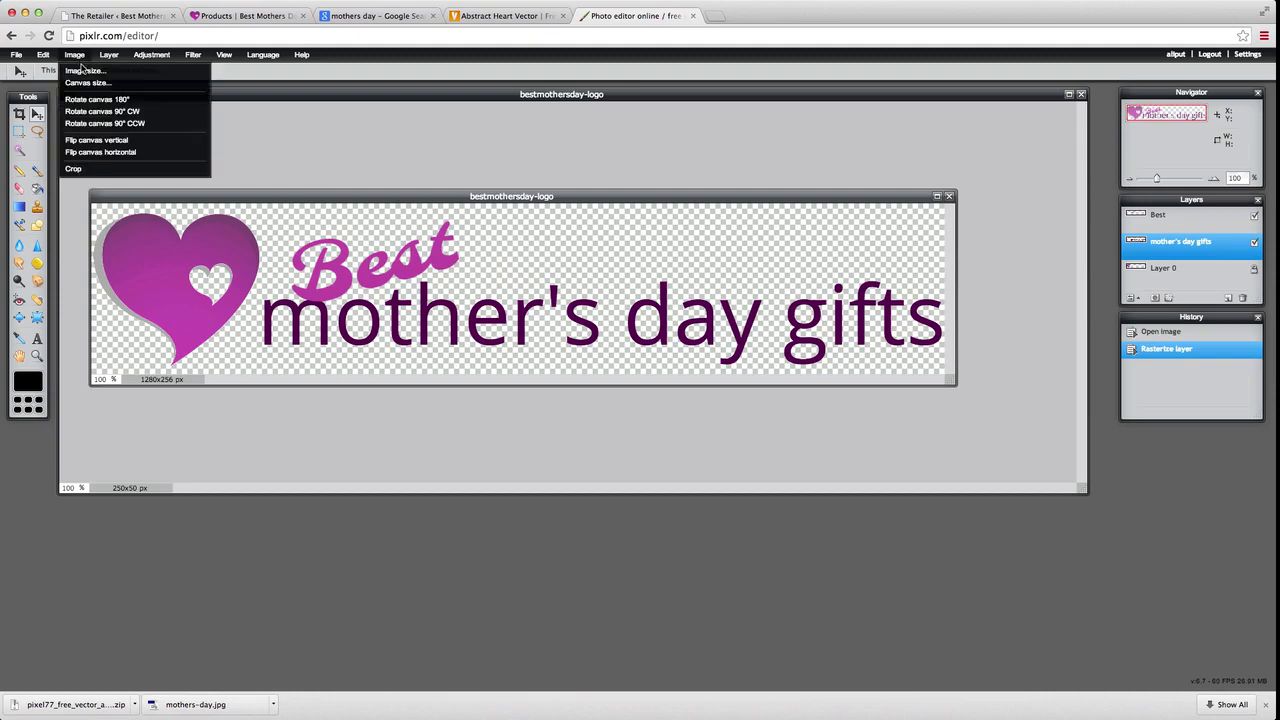
click(83, 72)
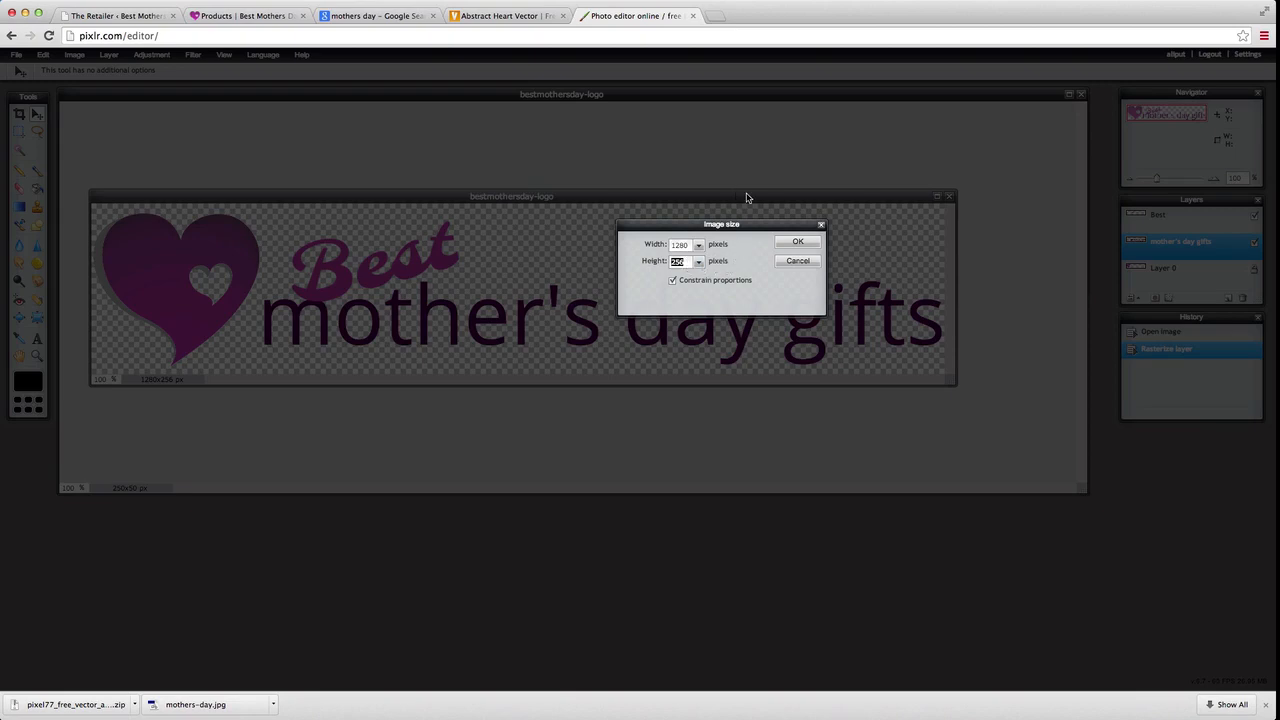
text(100)
click(796, 243)
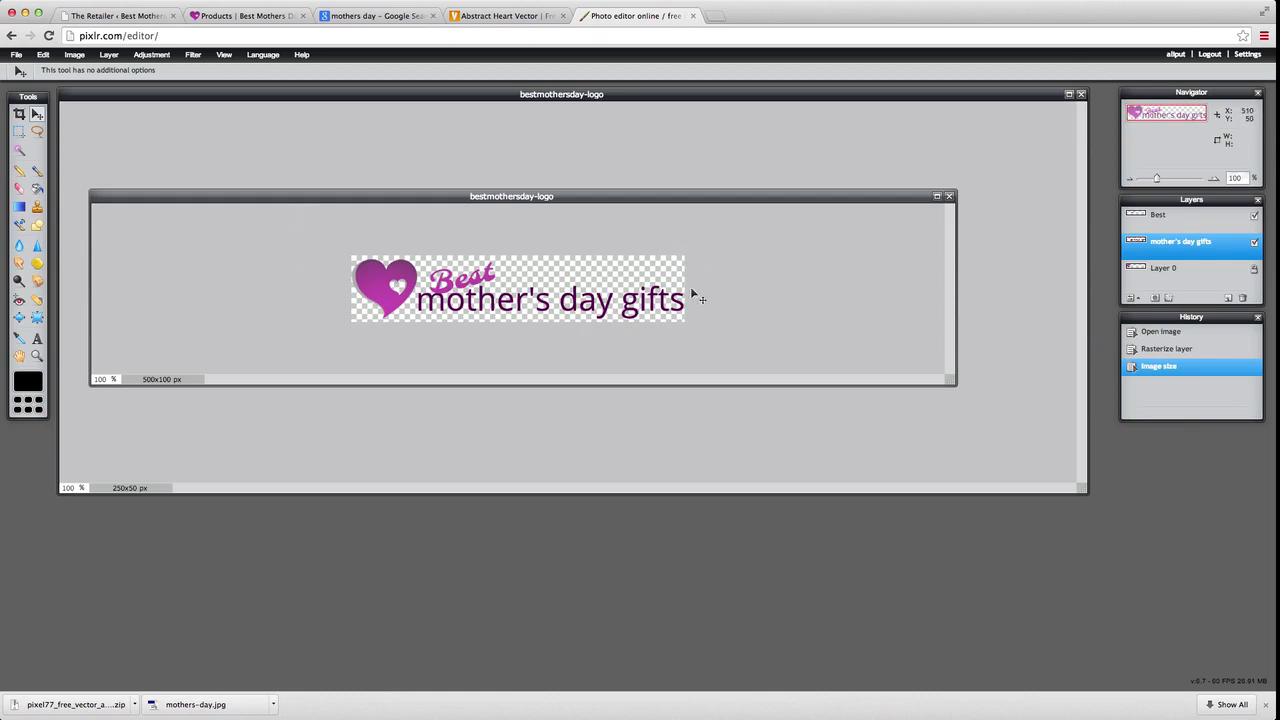
- Save the logo to the computer as a transparent, full-quality PNG named "bestmothersday-logox2"
click(16, 56)
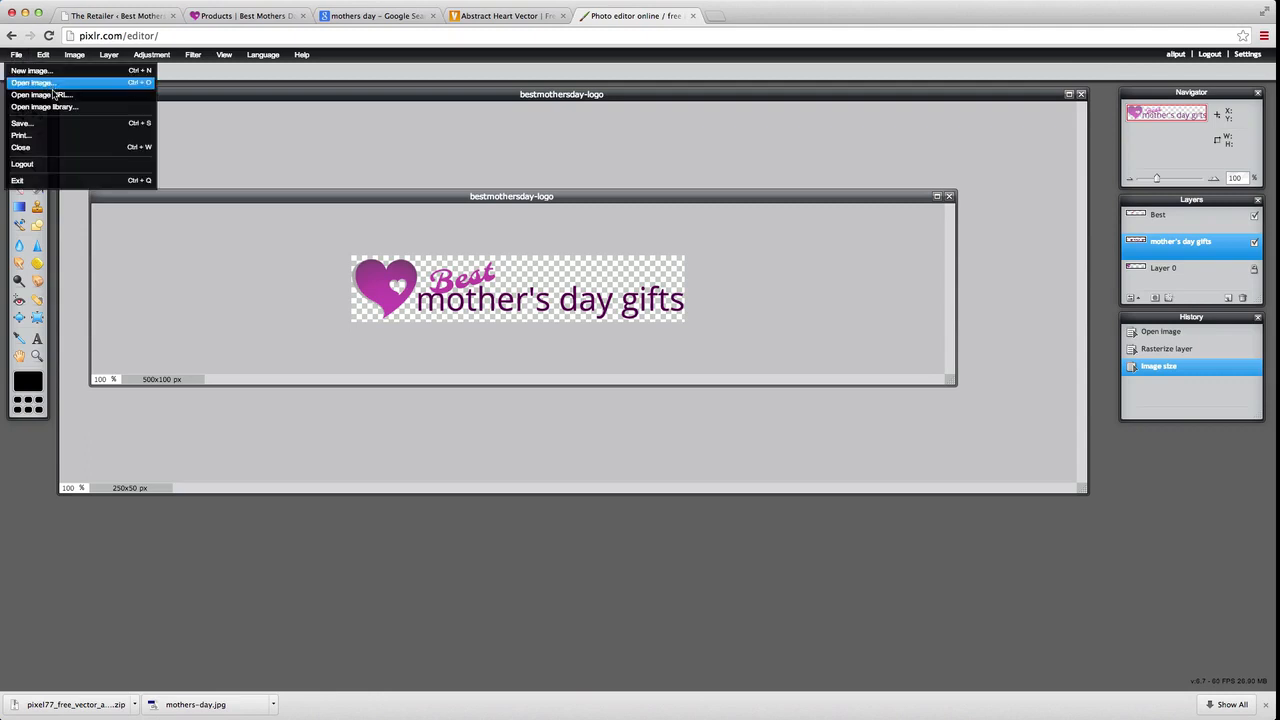
click(54, 123)
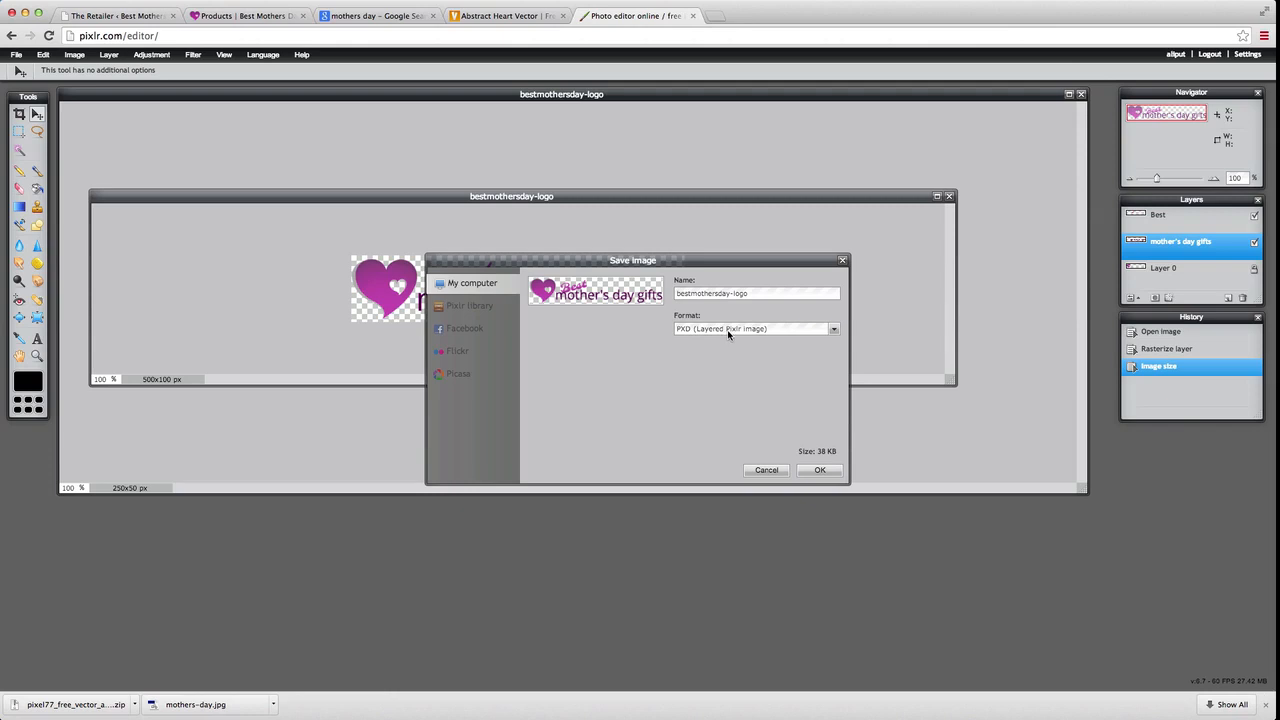
click(808, 330)
click(779, 356)
click(820, 470)
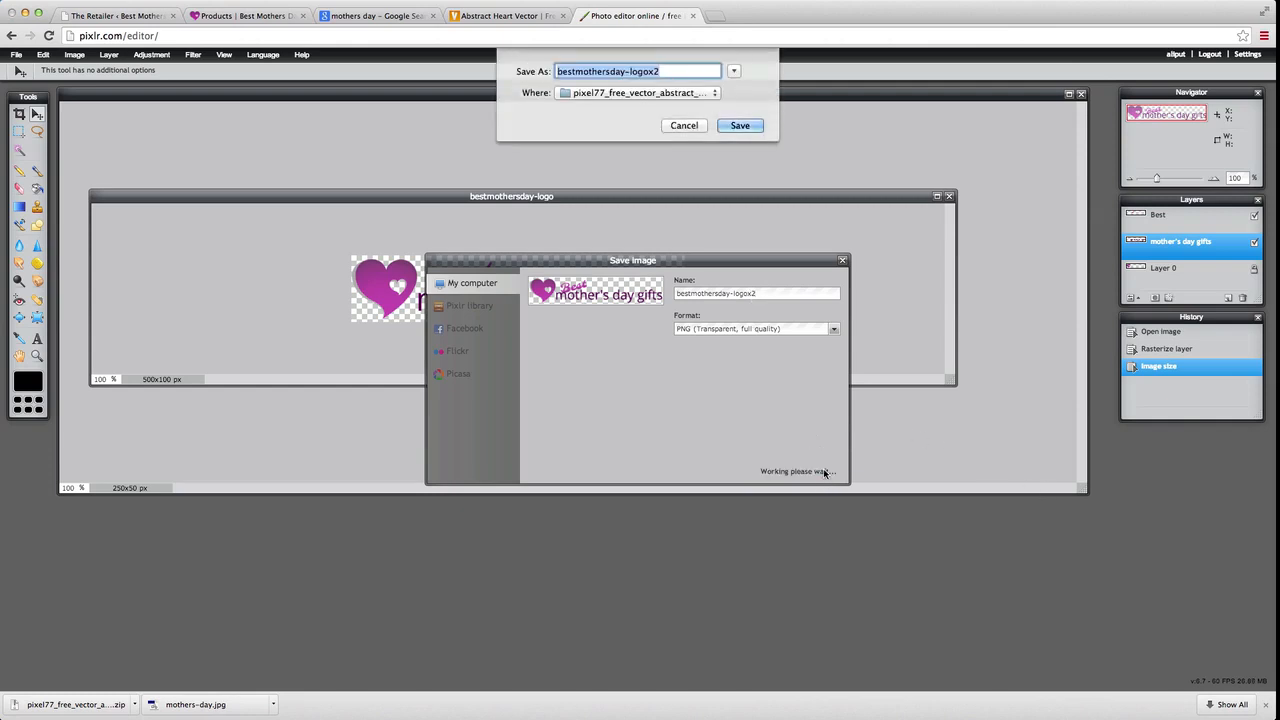
click(740, 126)
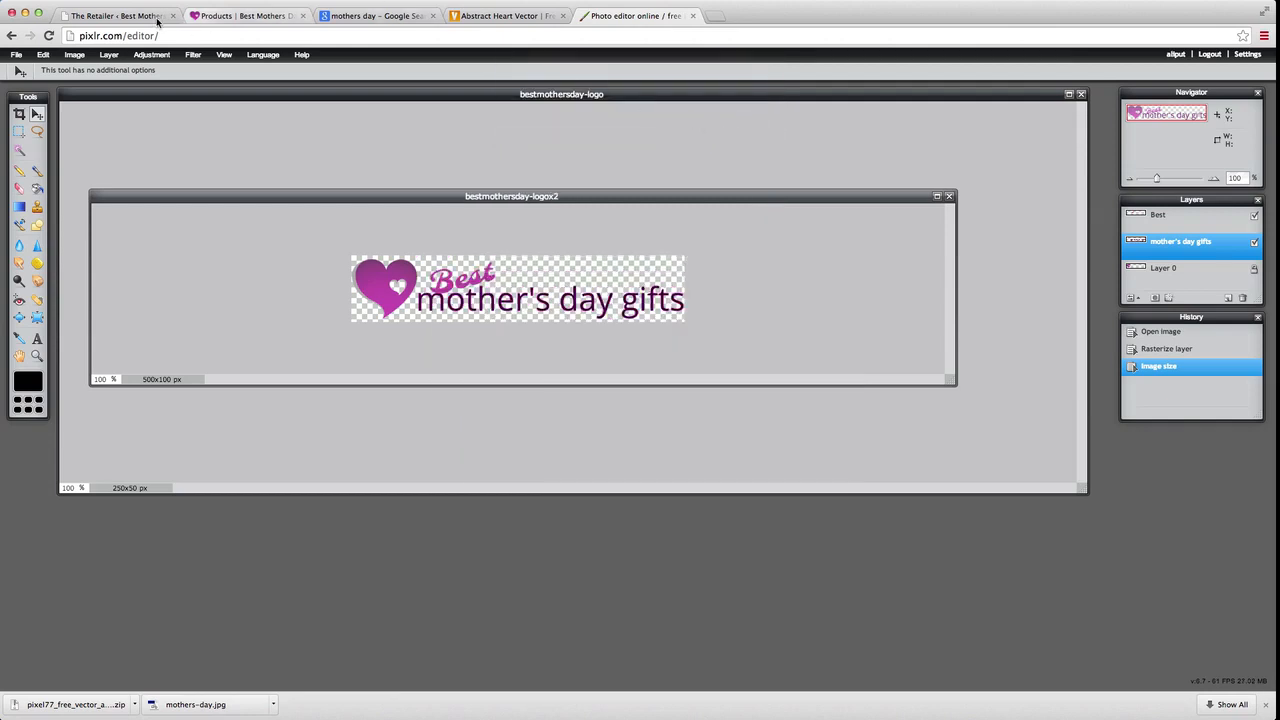
- Switch to The Retailer theme options, upload bestmothersday-logox2.png from the computer and select it as the retina logo
click(115, 15)
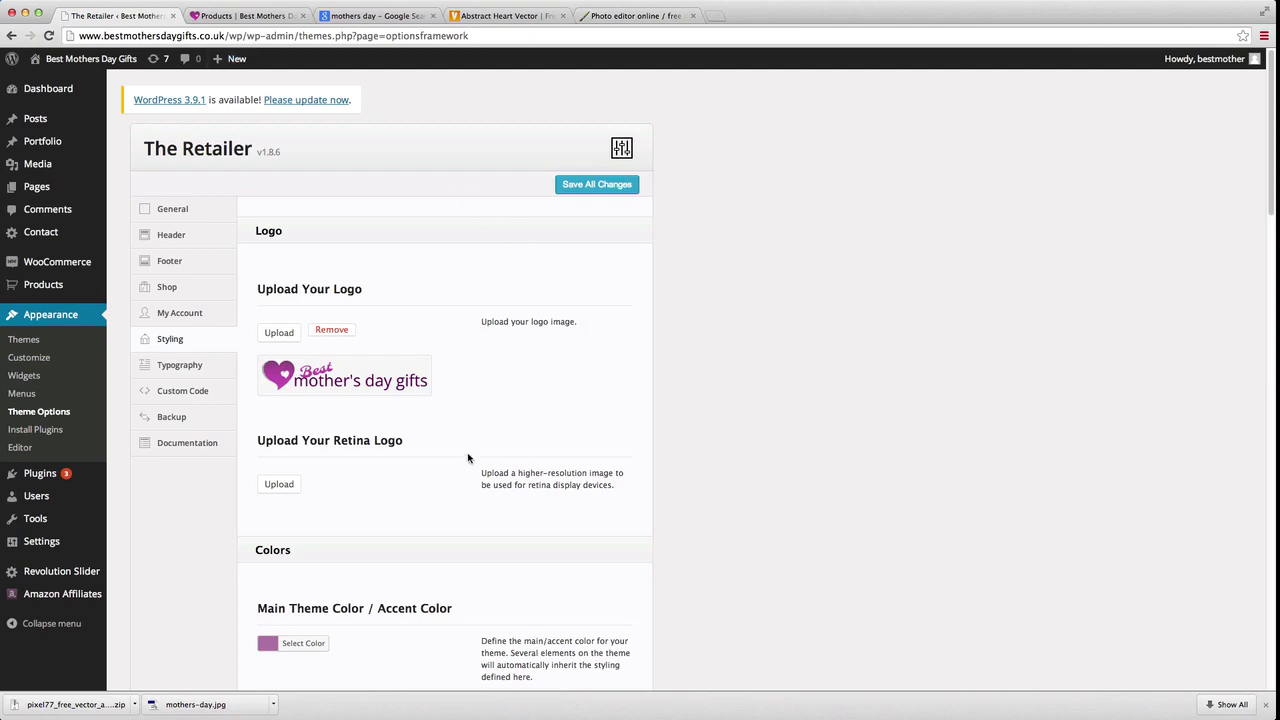
click(279, 485)
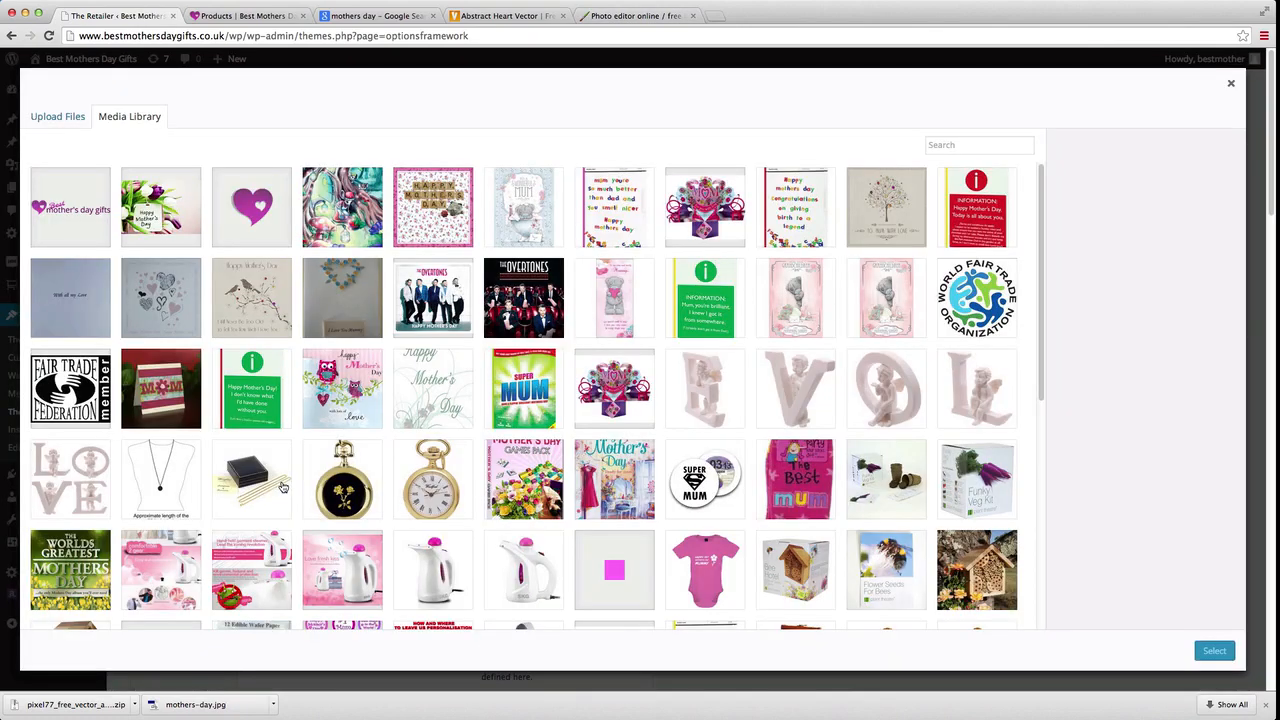
click(68, 122)
click(620, 366)
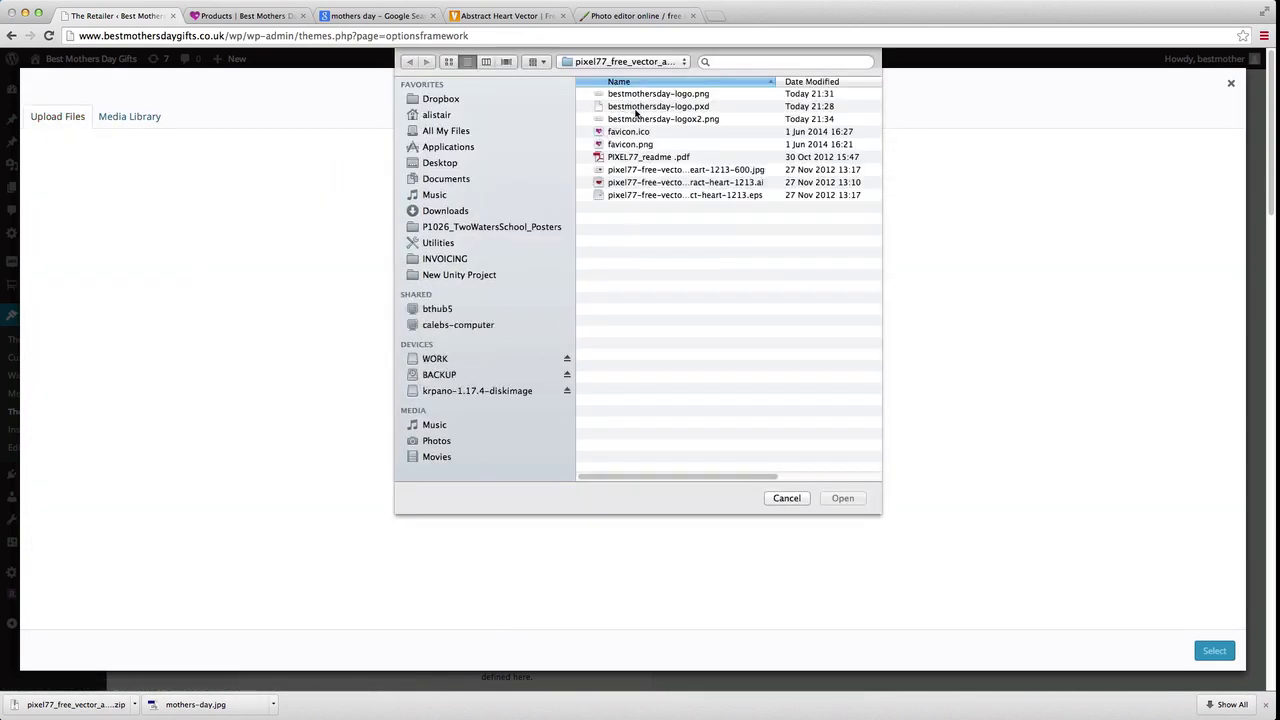
click(638, 120)
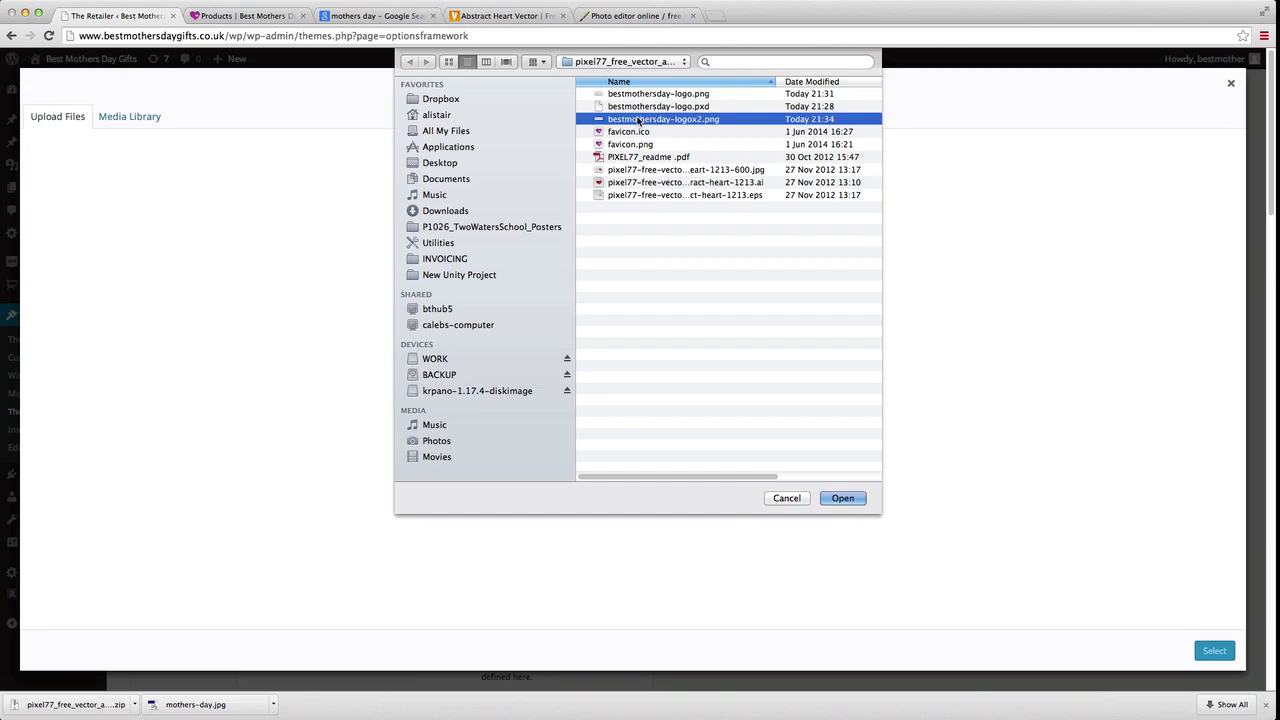
click(846, 497)
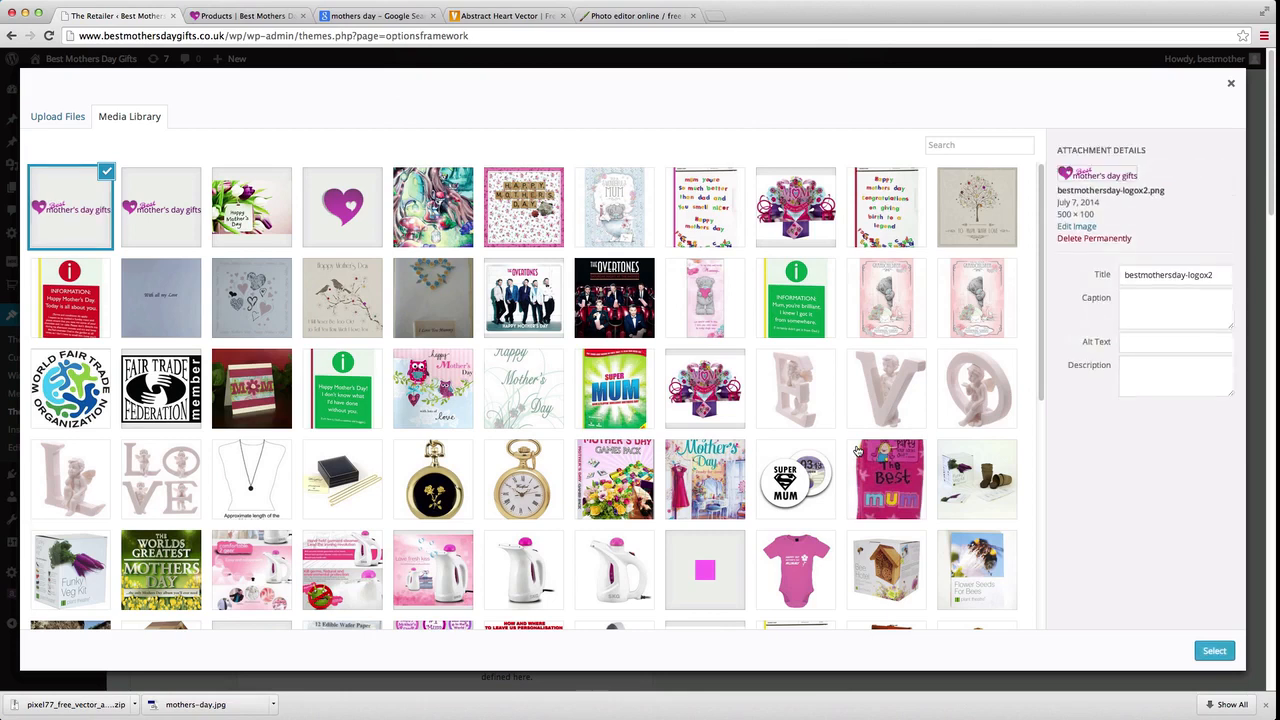
click(1213, 651)
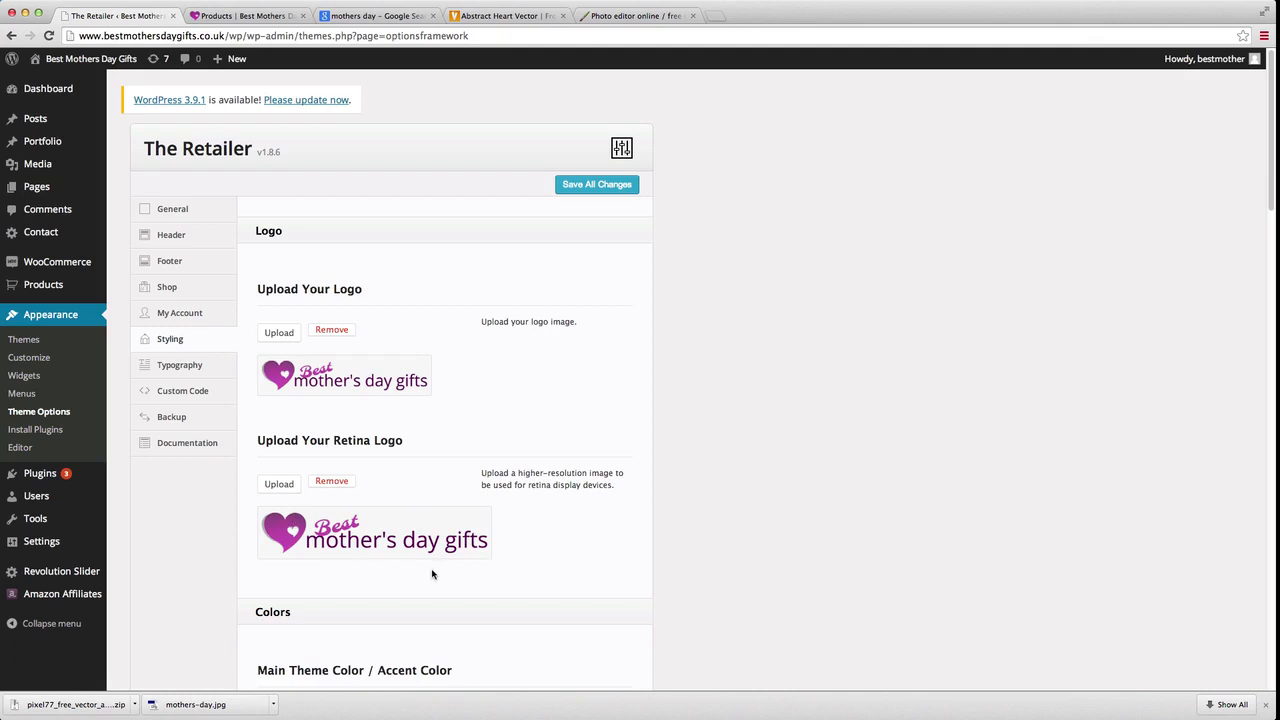
- Save all theme option changes and reload the shop's products page to check the logo in its header
scroll(620, 530, down, 1)
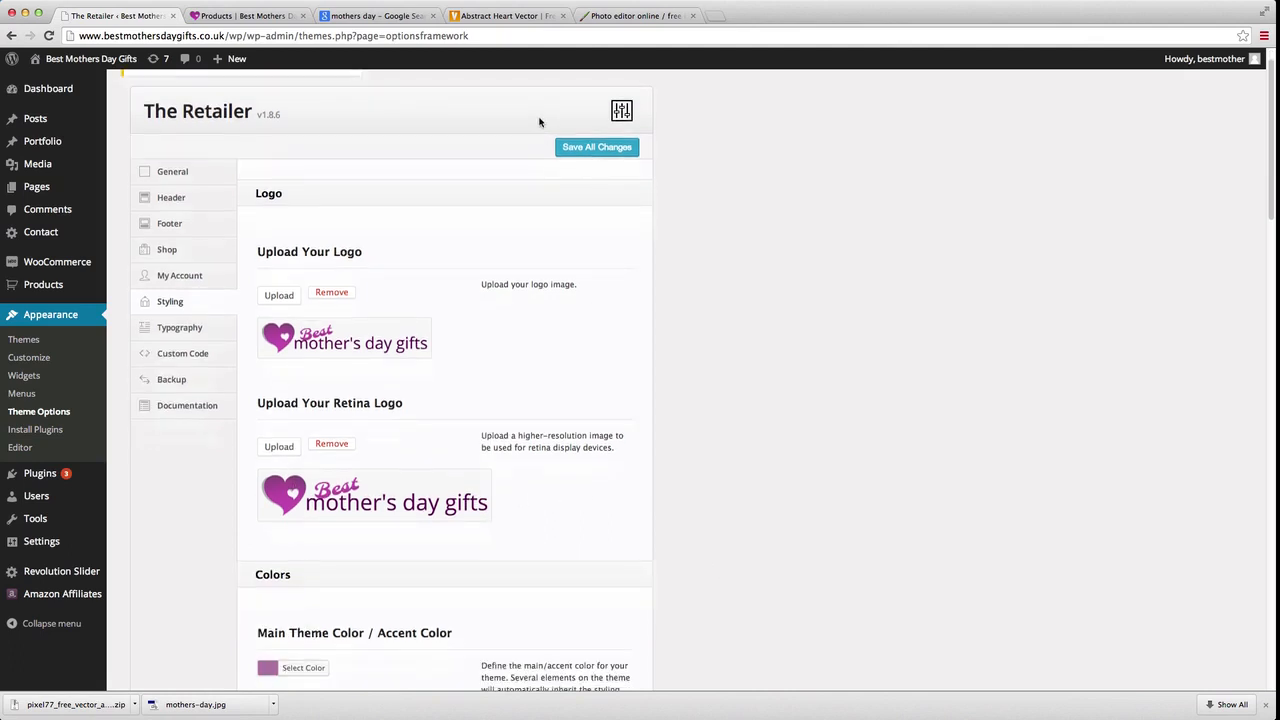
click(575, 149)
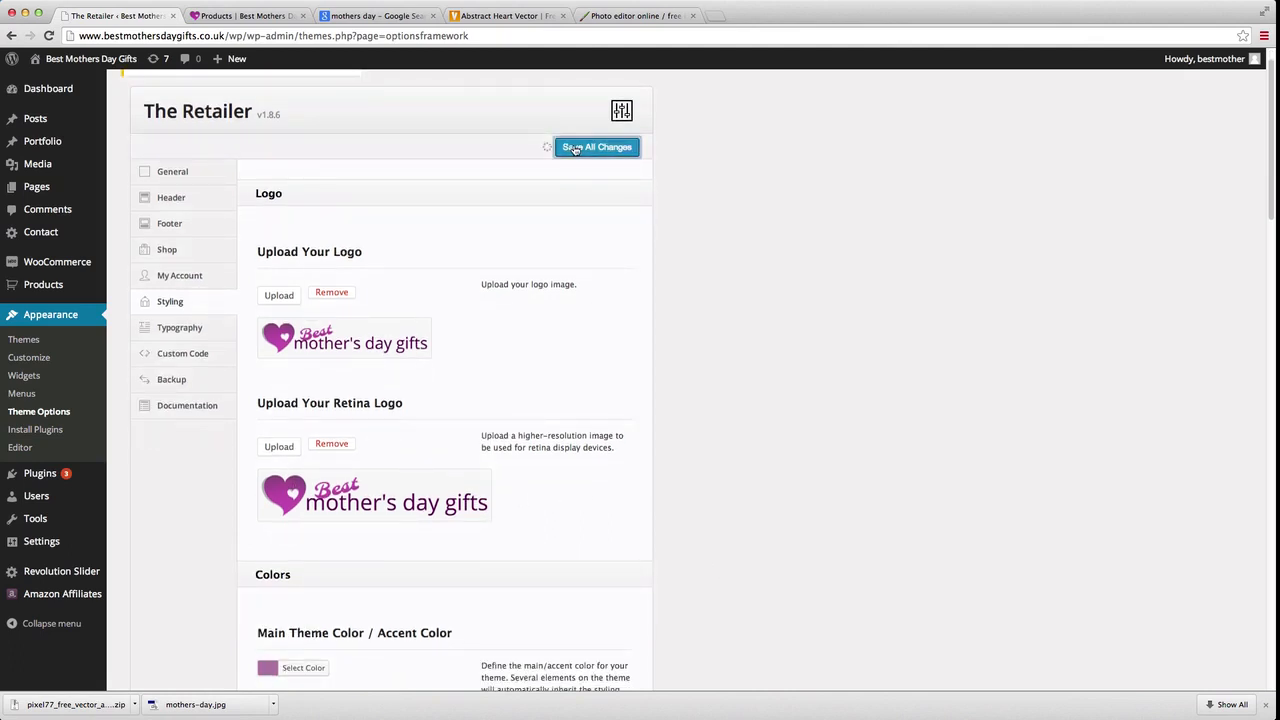
click(263, 15)
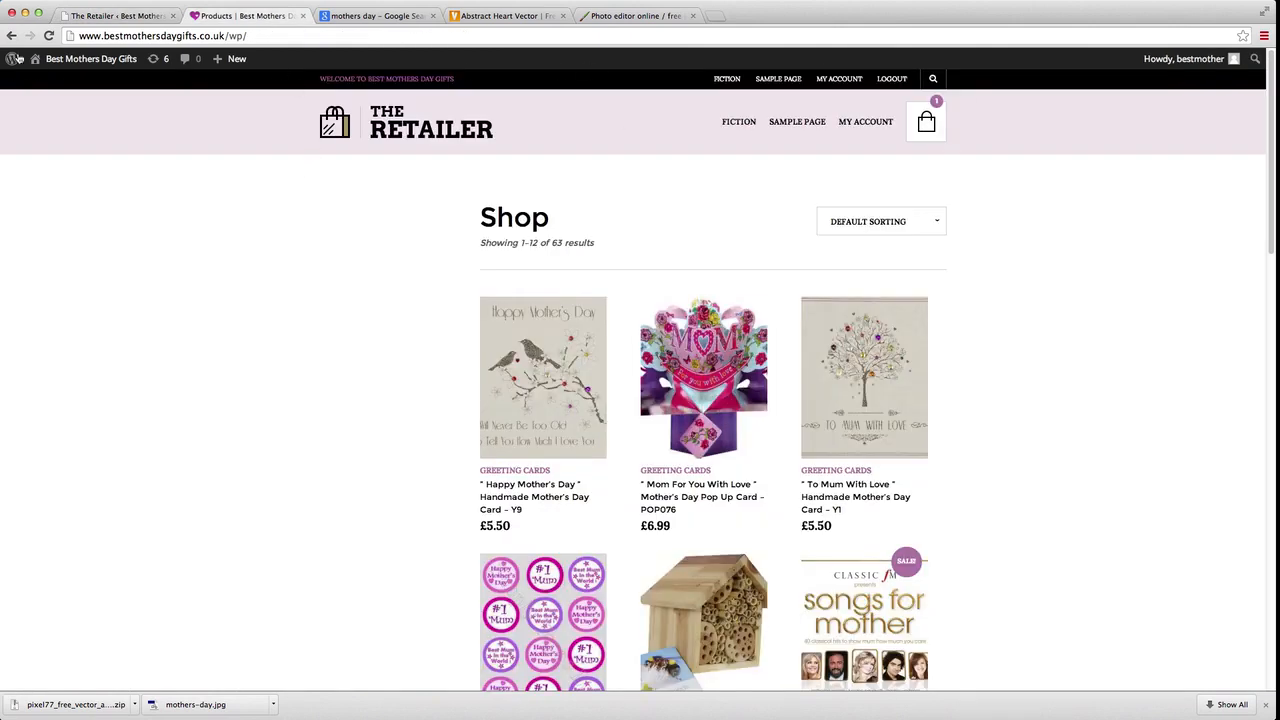
click(47, 40)
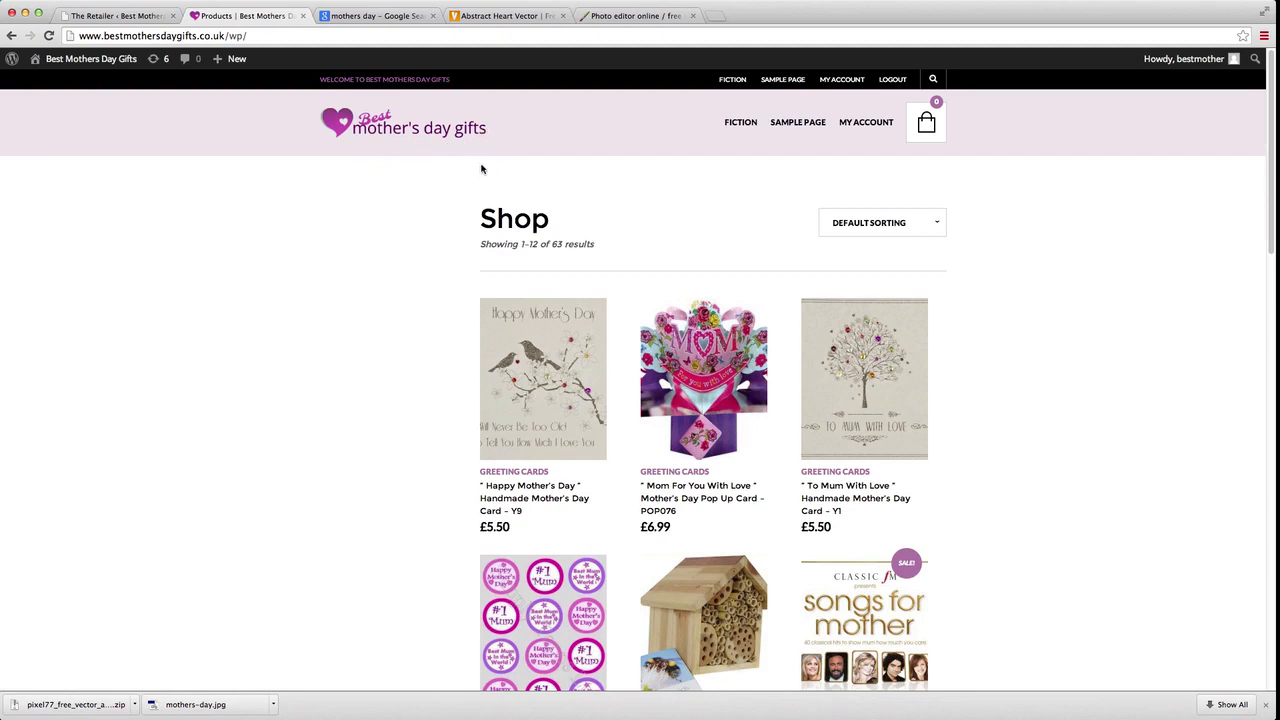
- Search the web for "fiverr uk" in a new browser tab and open the official Fiverr site
click(720, 19)
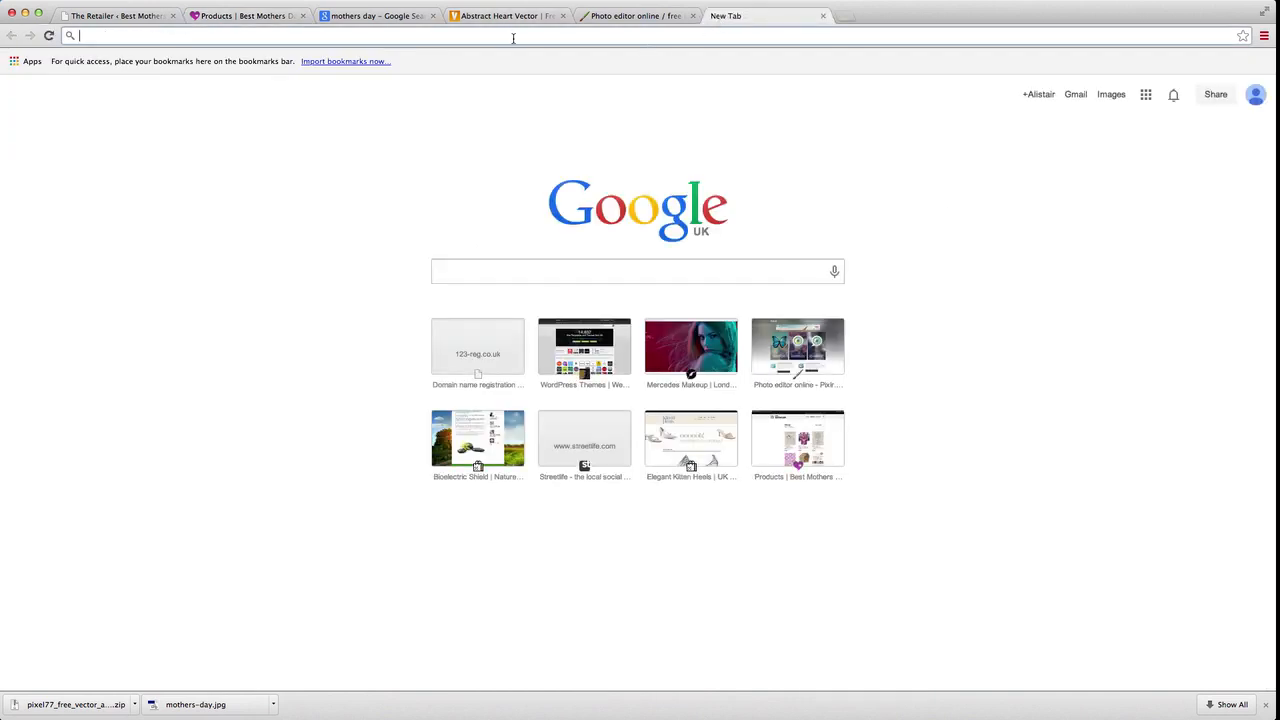
text(fivvr)
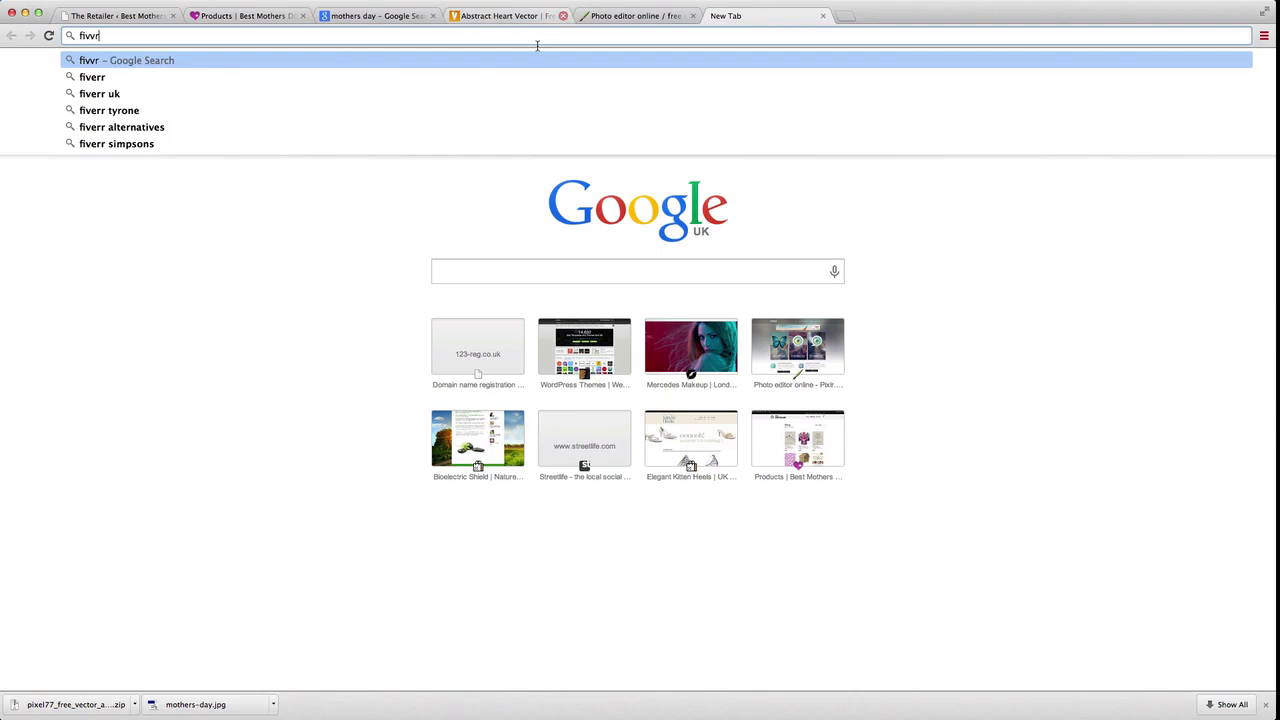
click(500, 93)
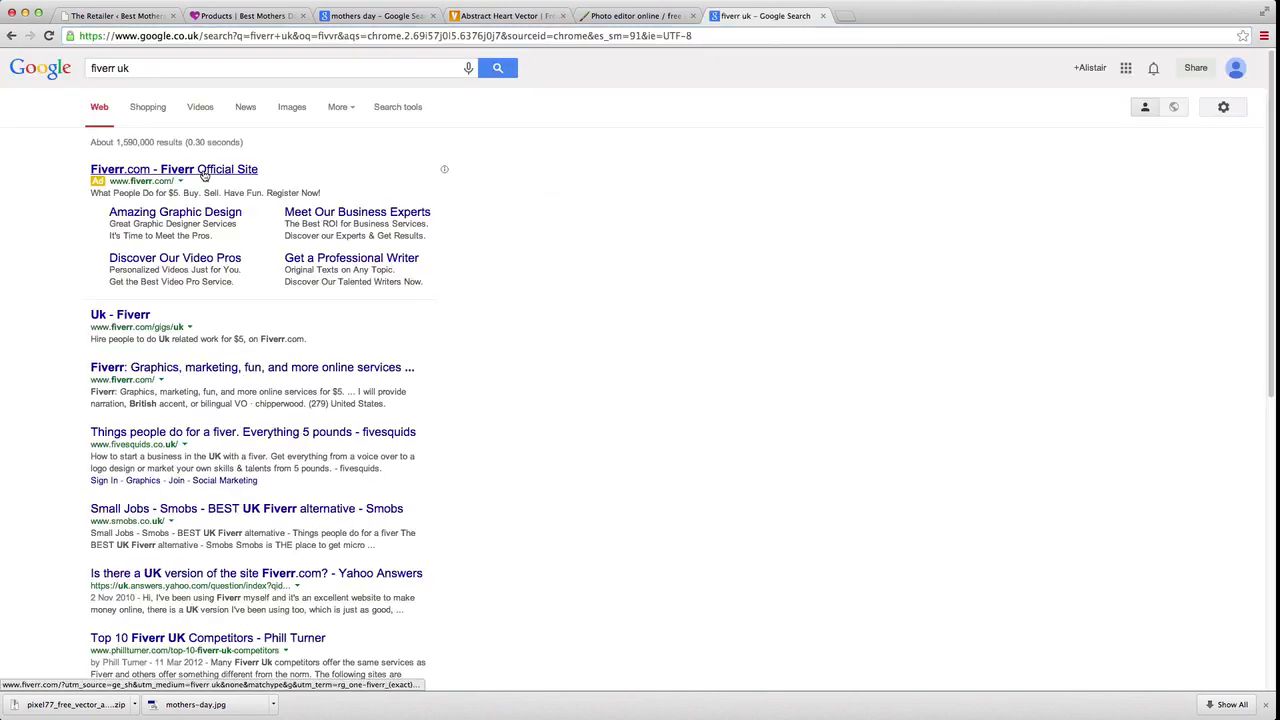
click(200, 193)
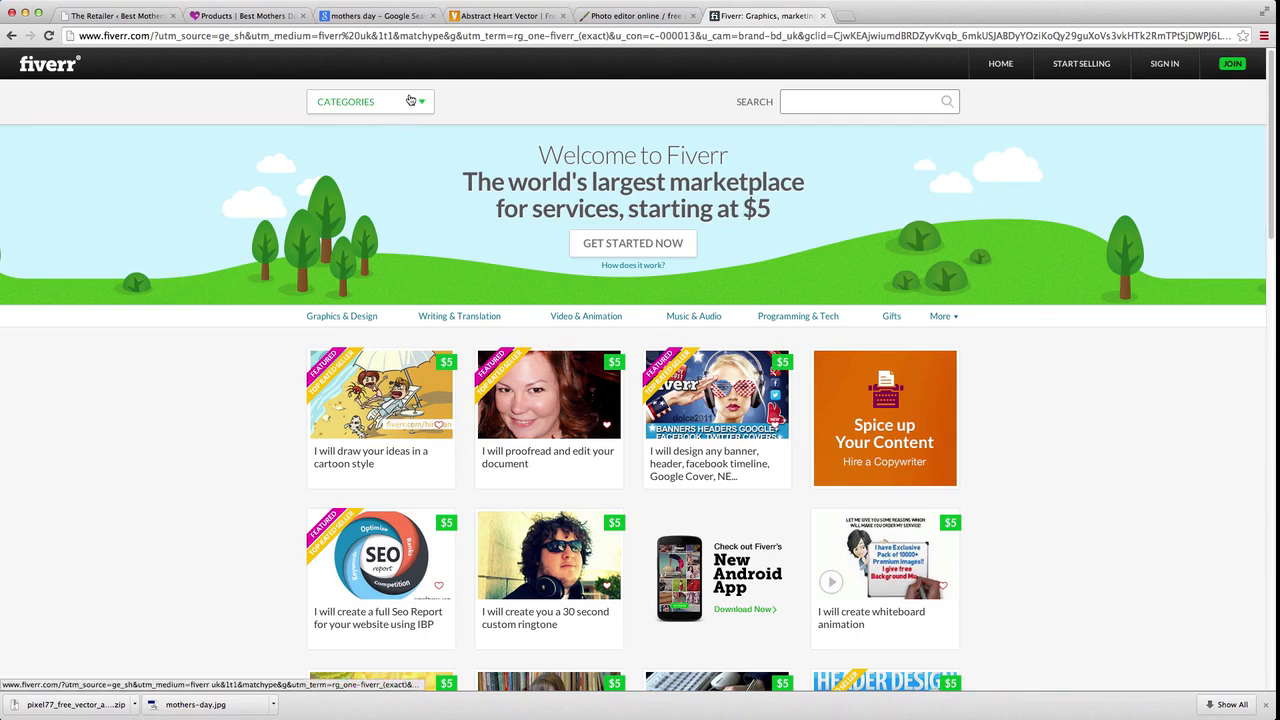
- Open Fiverr's Logo Design category under Graphics & Design and browse the logo service listings
mouse_move(410, 100)
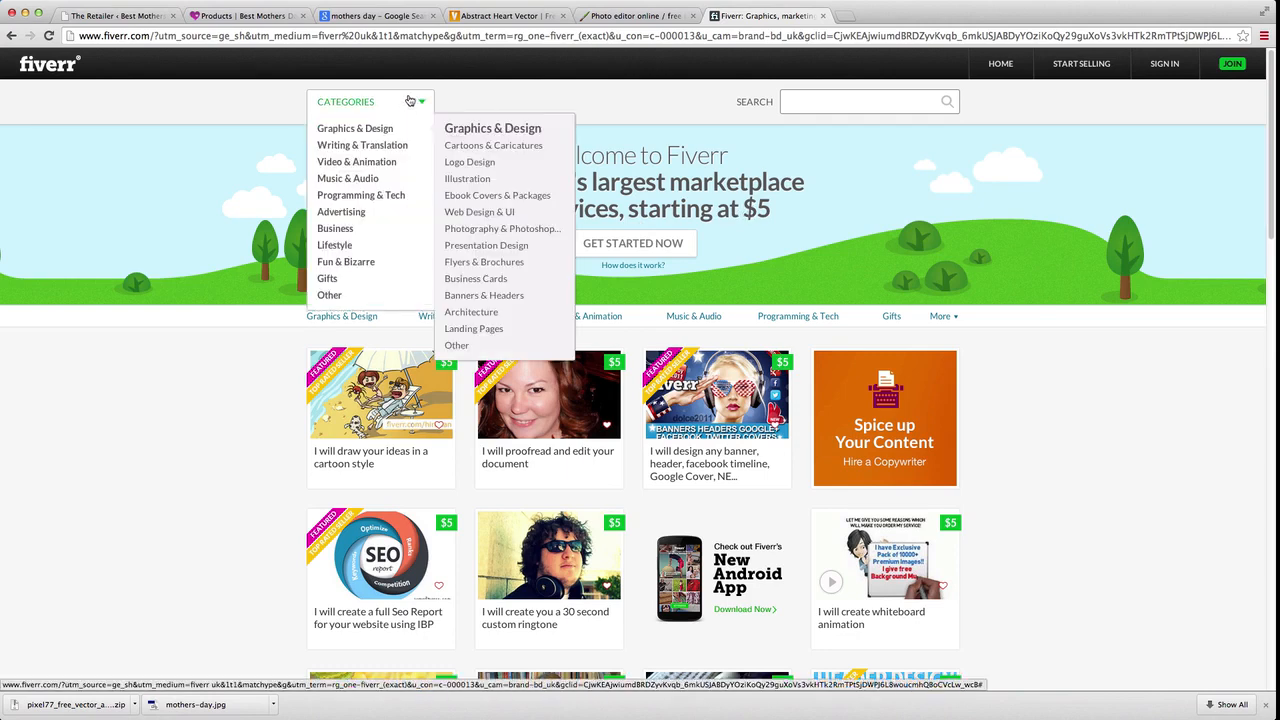
click(469, 165)
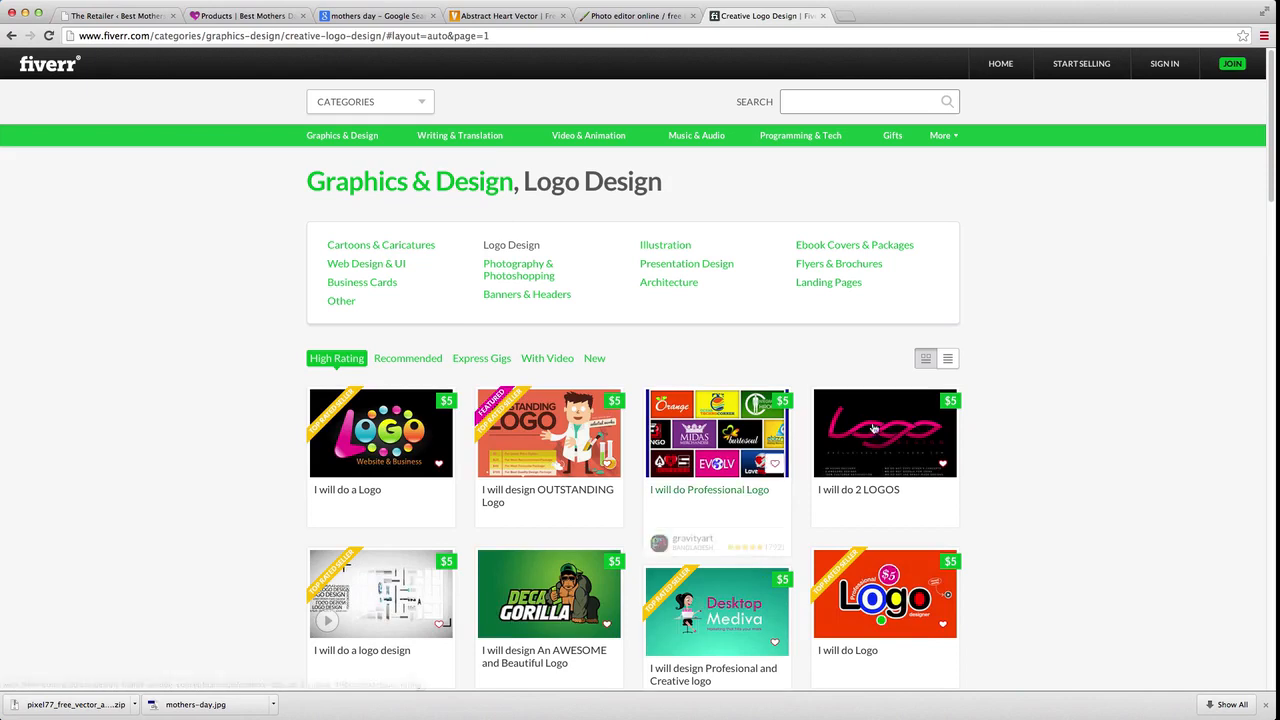
scroll(965, 442, down, 5)
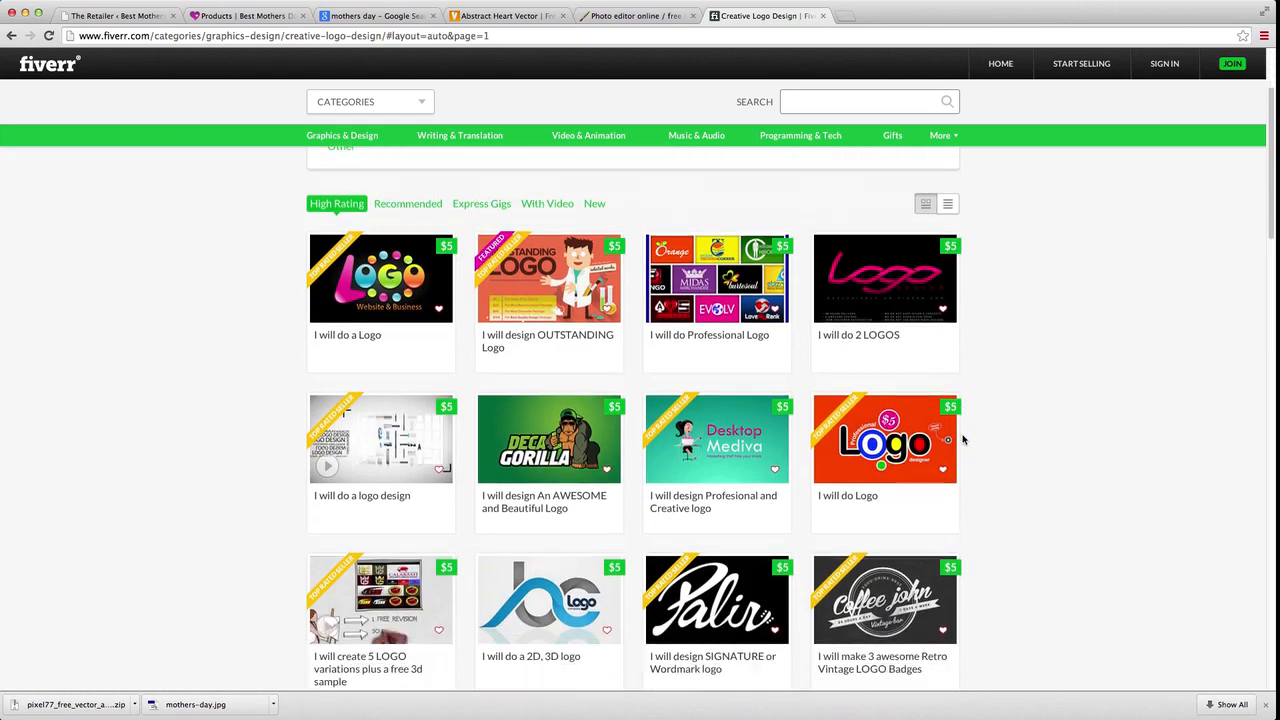
scroll(962, 440, down, 8)
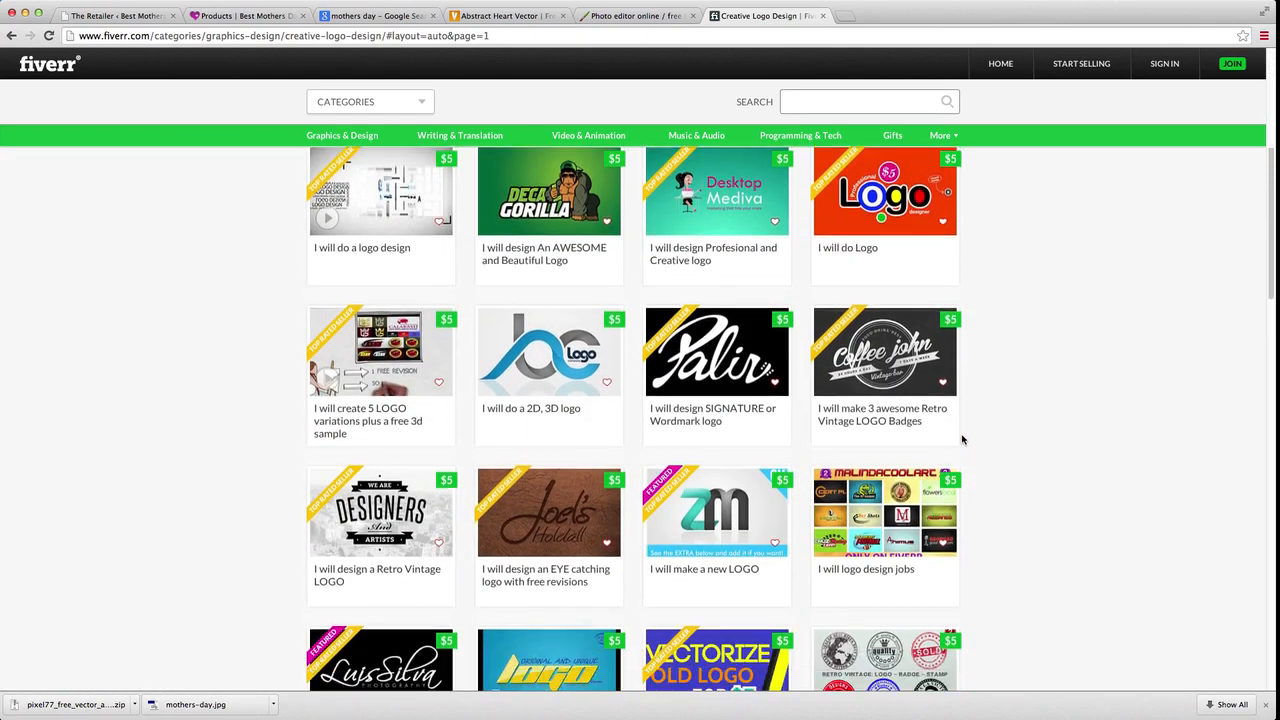
scroll(962, 440, down, 8)
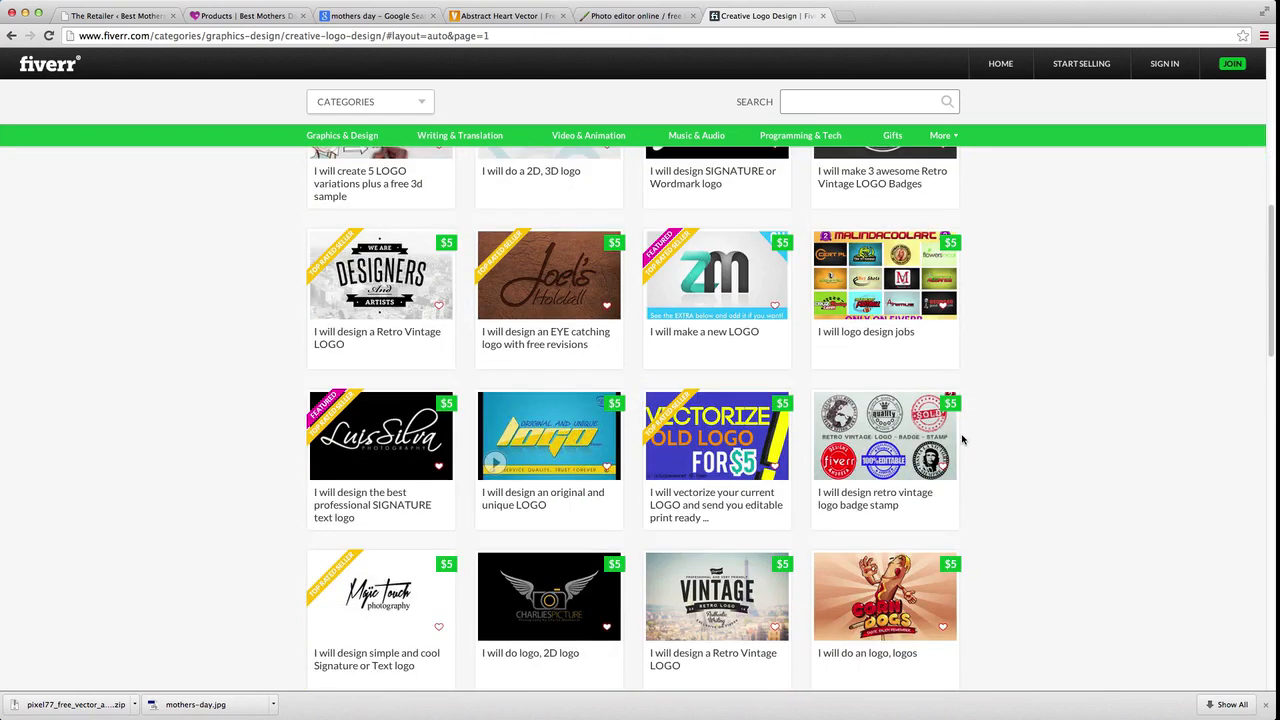
- Open the "I will design a Retro Vintage LOGO" gig, dismiss the Join Fiverr prompt and review the order details and seller rating
scroll(962, 440, down, 7)
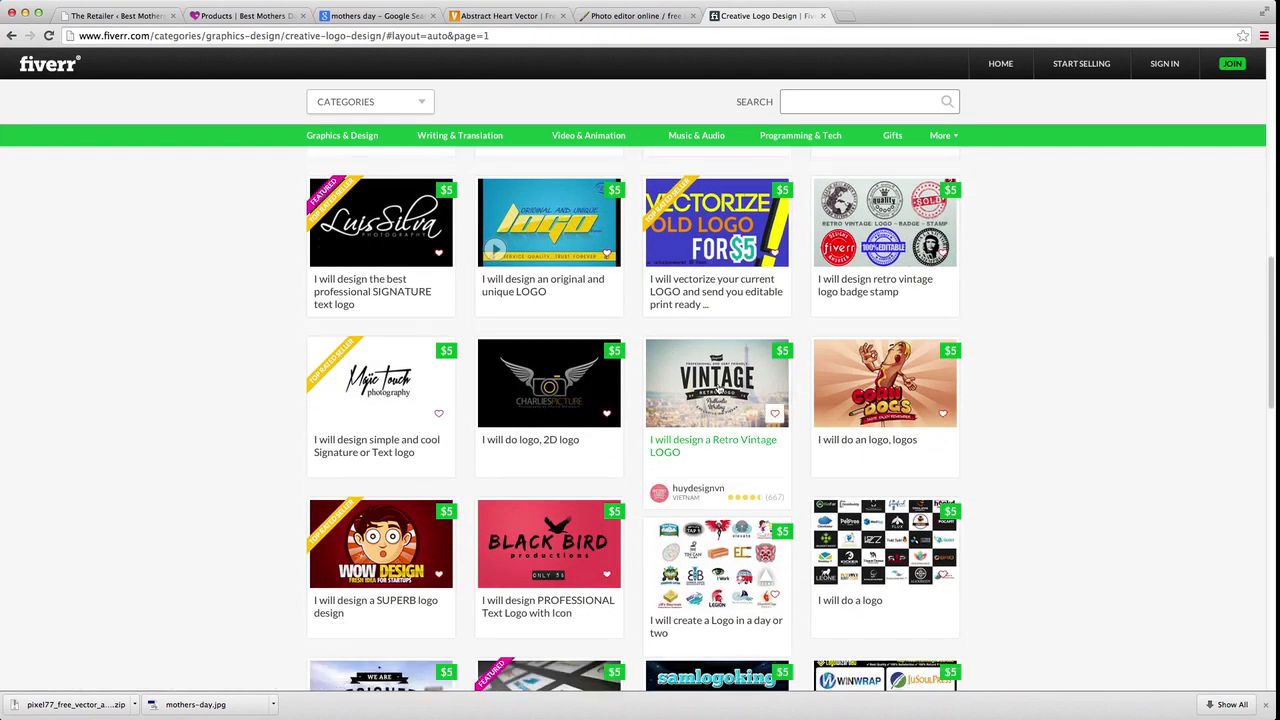
click(716, 385)
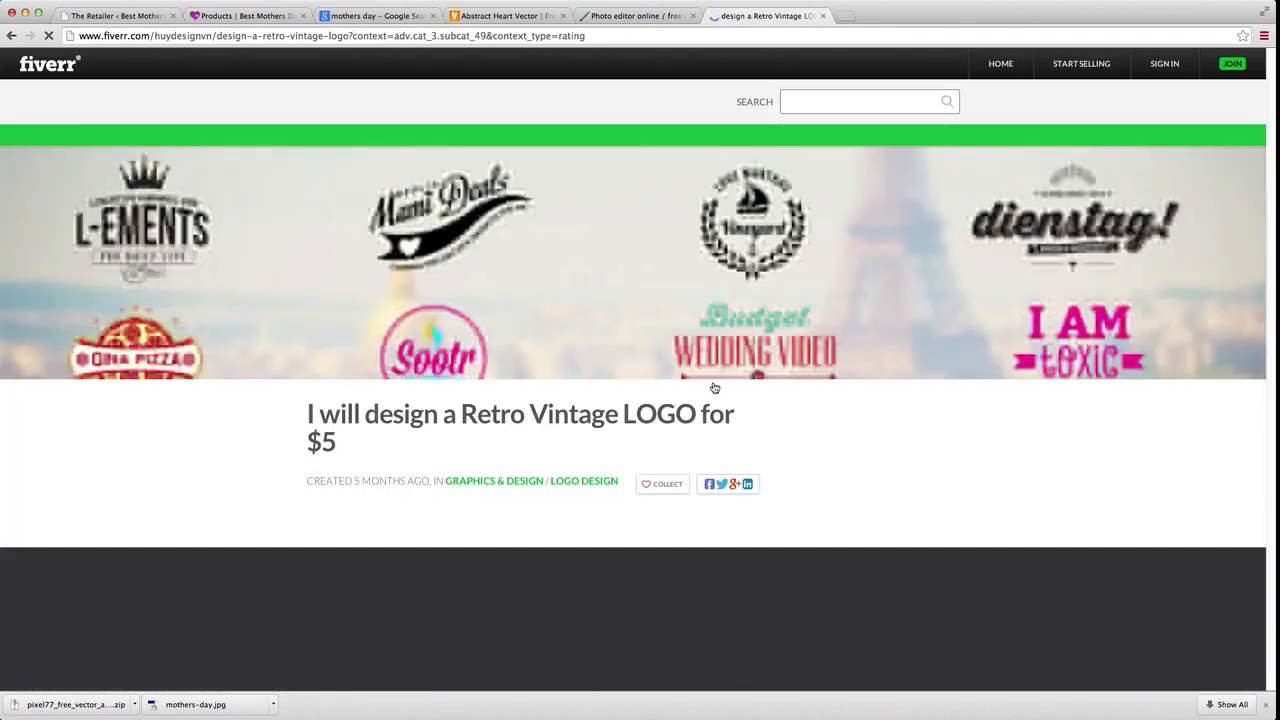
scroll(726, 400, down, 3)
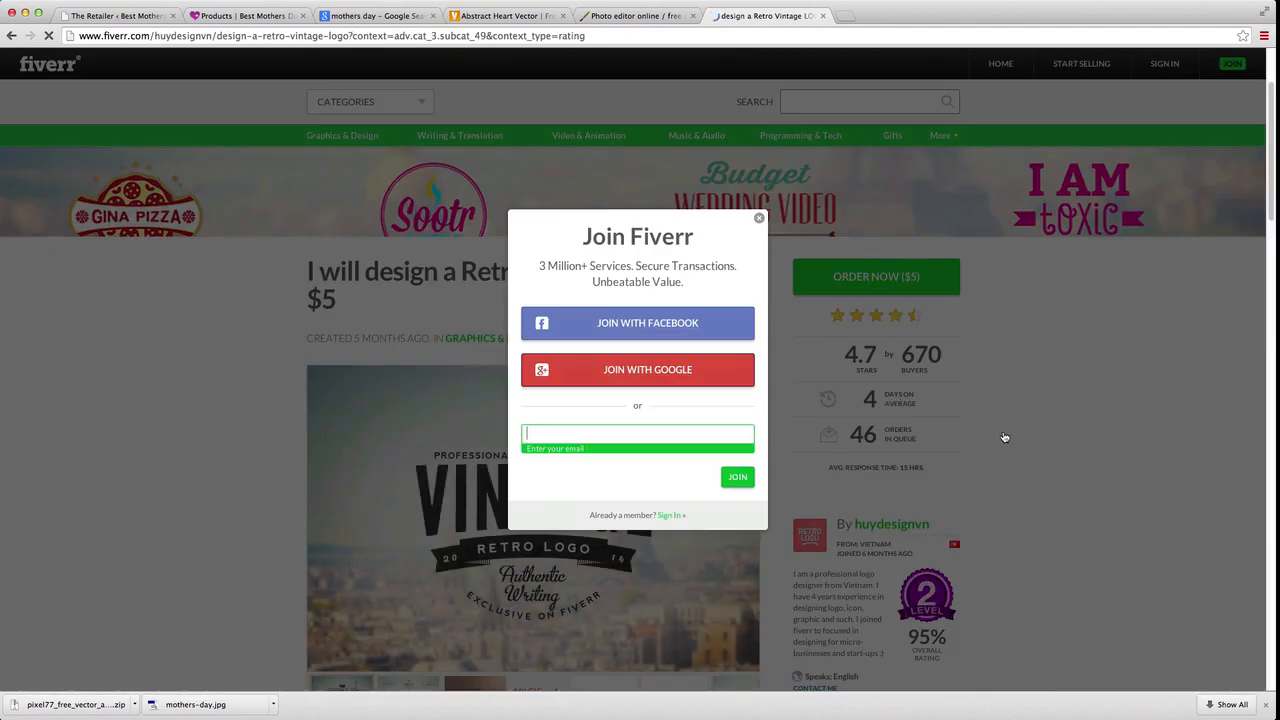
click(895, 276)
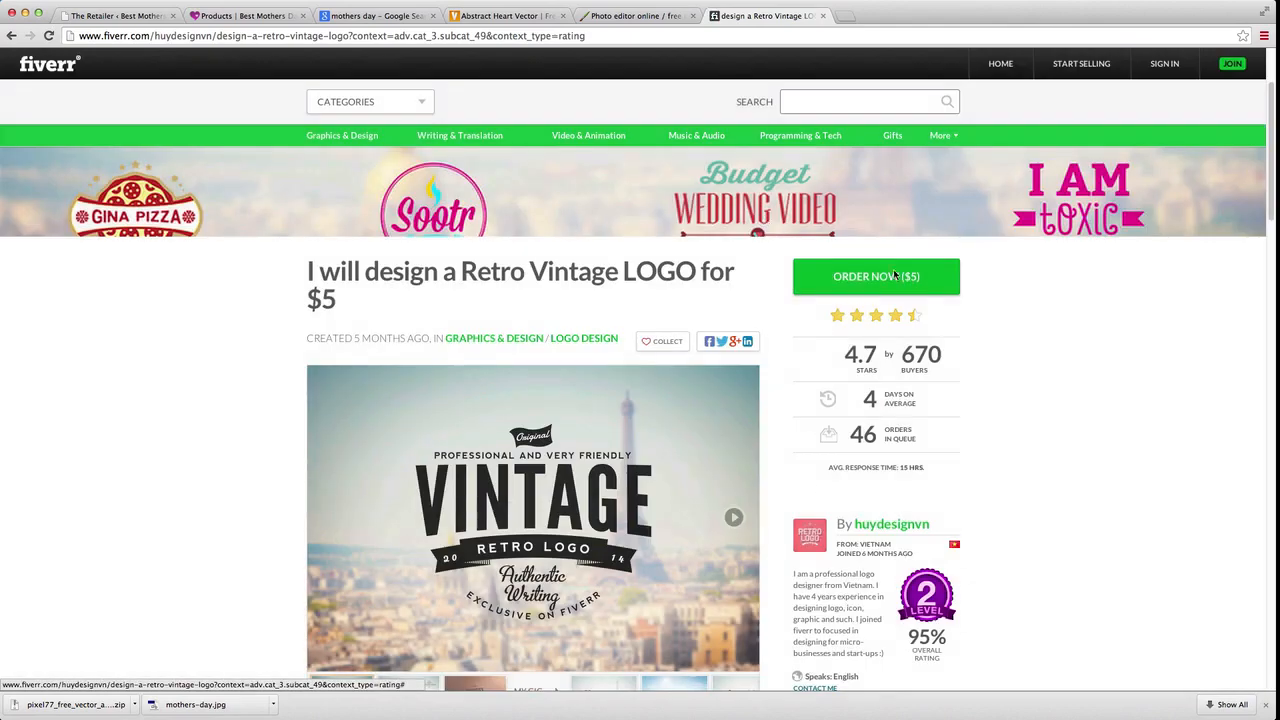
scroll(994, 366, down, 2)
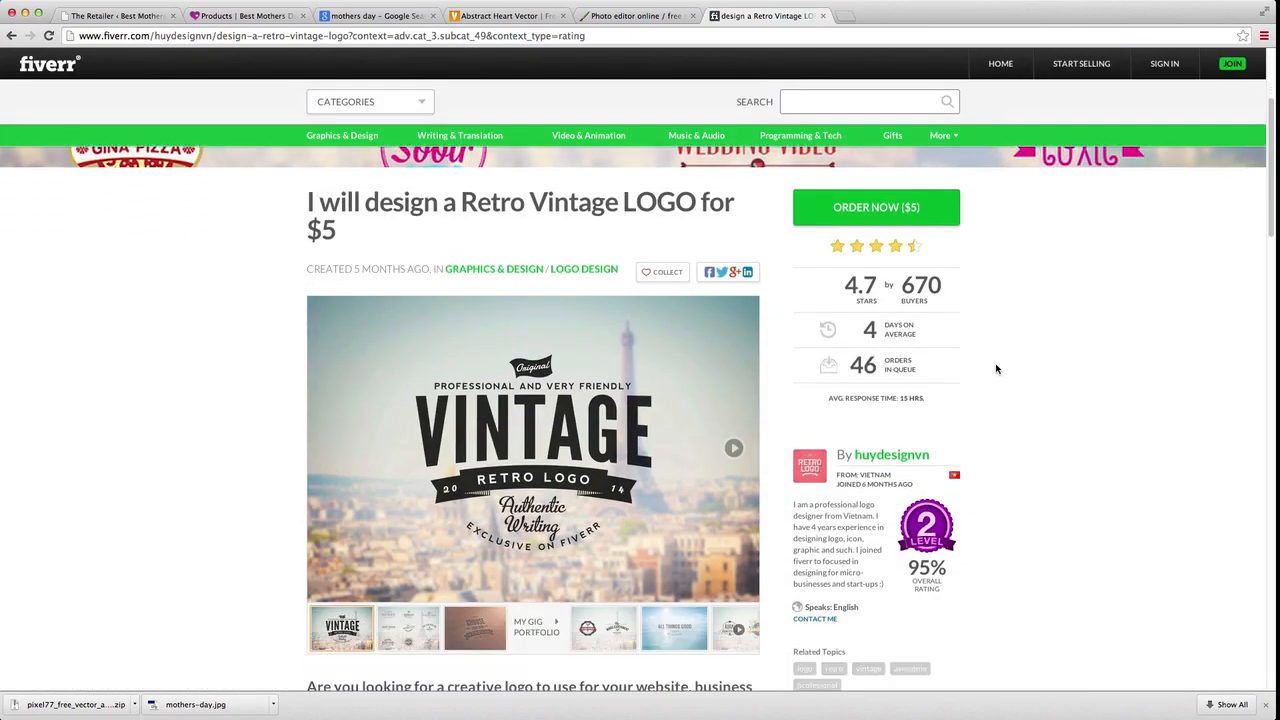
scroll(996, 369, down, 1)
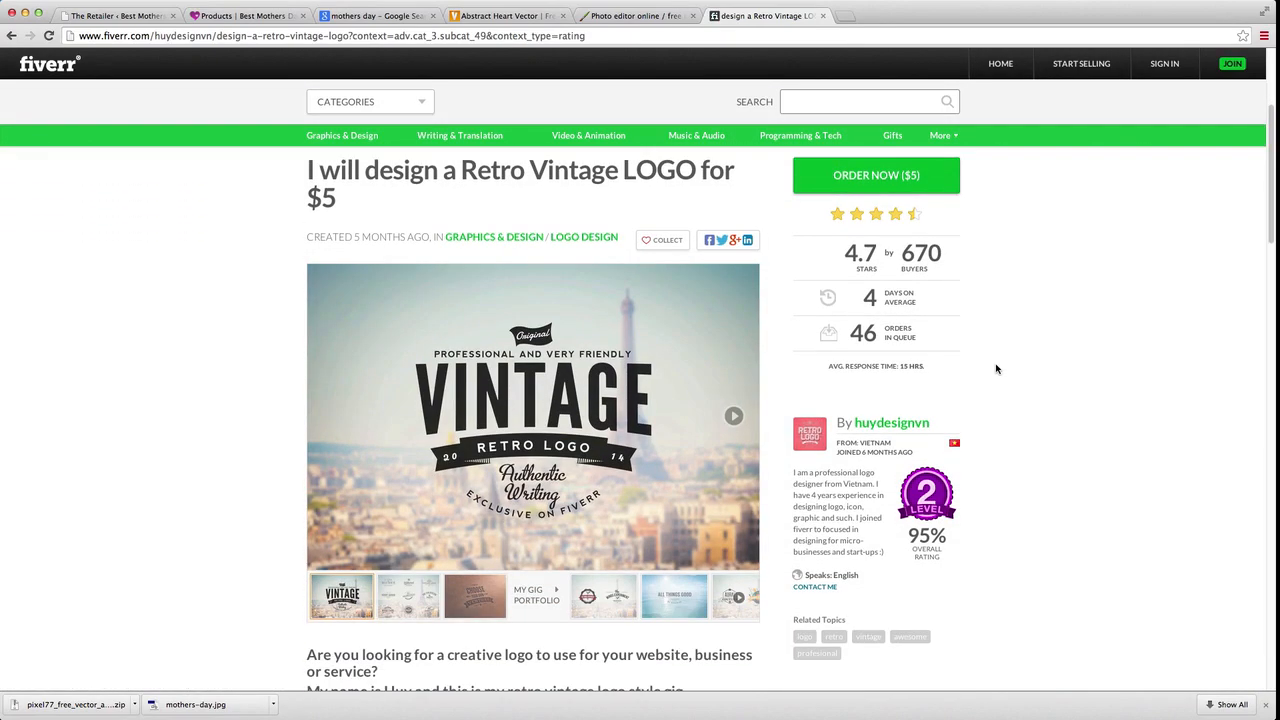
- Look through the Retro Vintage logo gig's sample images and portfolio designs, and check its ordering option
click(408, 596)
click(479, 595)
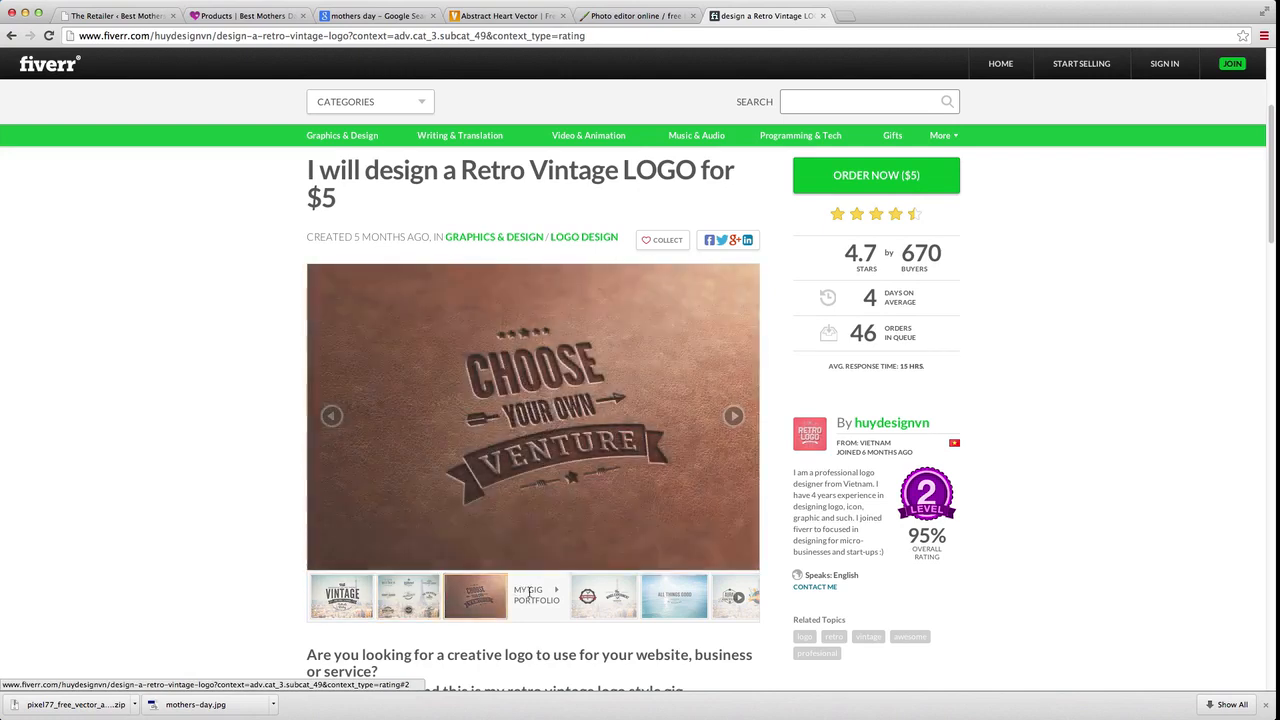
click(608, 608)
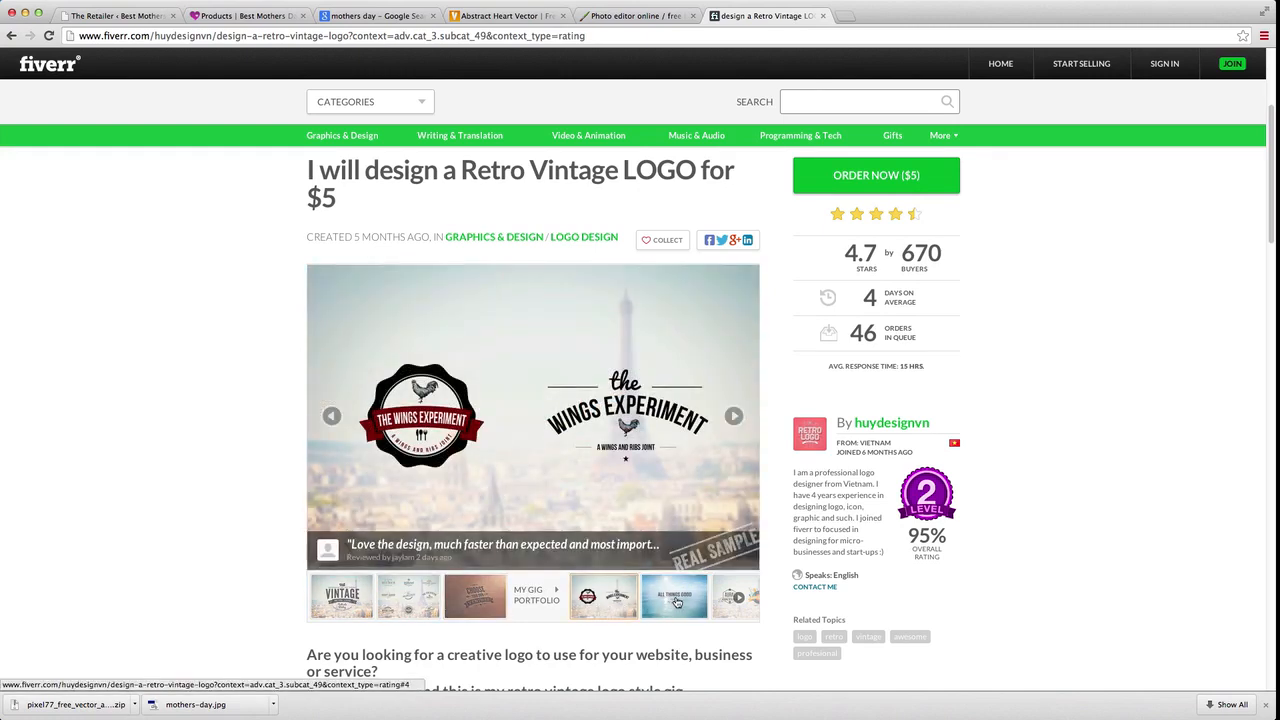
click(670, 598)
click(729, 601)
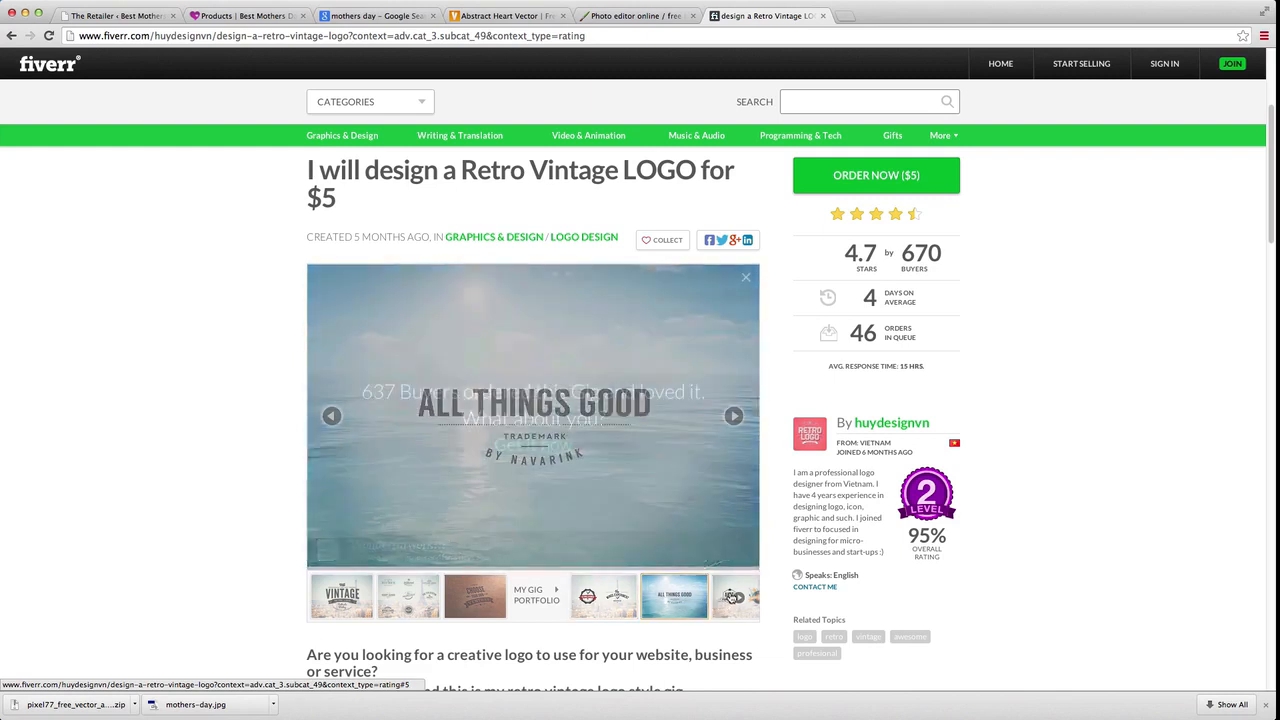
mouse_move(892, 213)
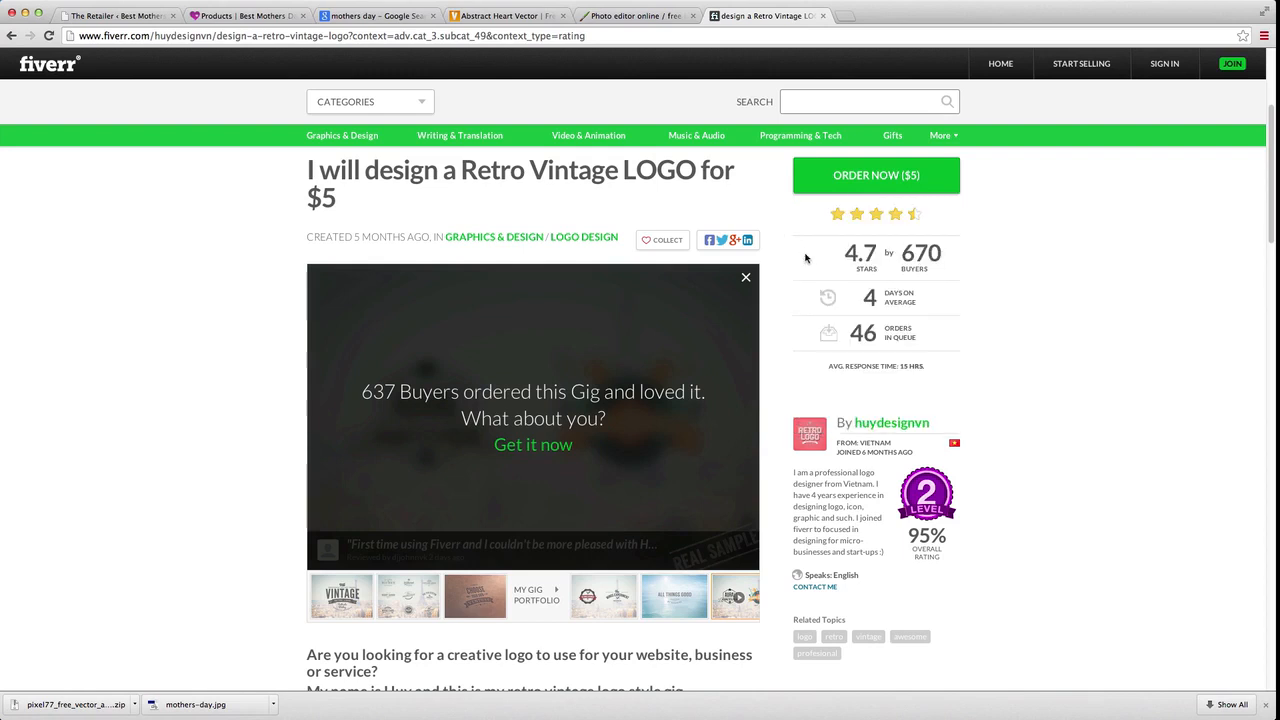
mouse_move(890, 177)
- Finish browsing the Fiverr pages and return to the shop's products page to view the logo in its header
scroll(1010, 321, down, 3)
scroll(1010, 321, up, 3)
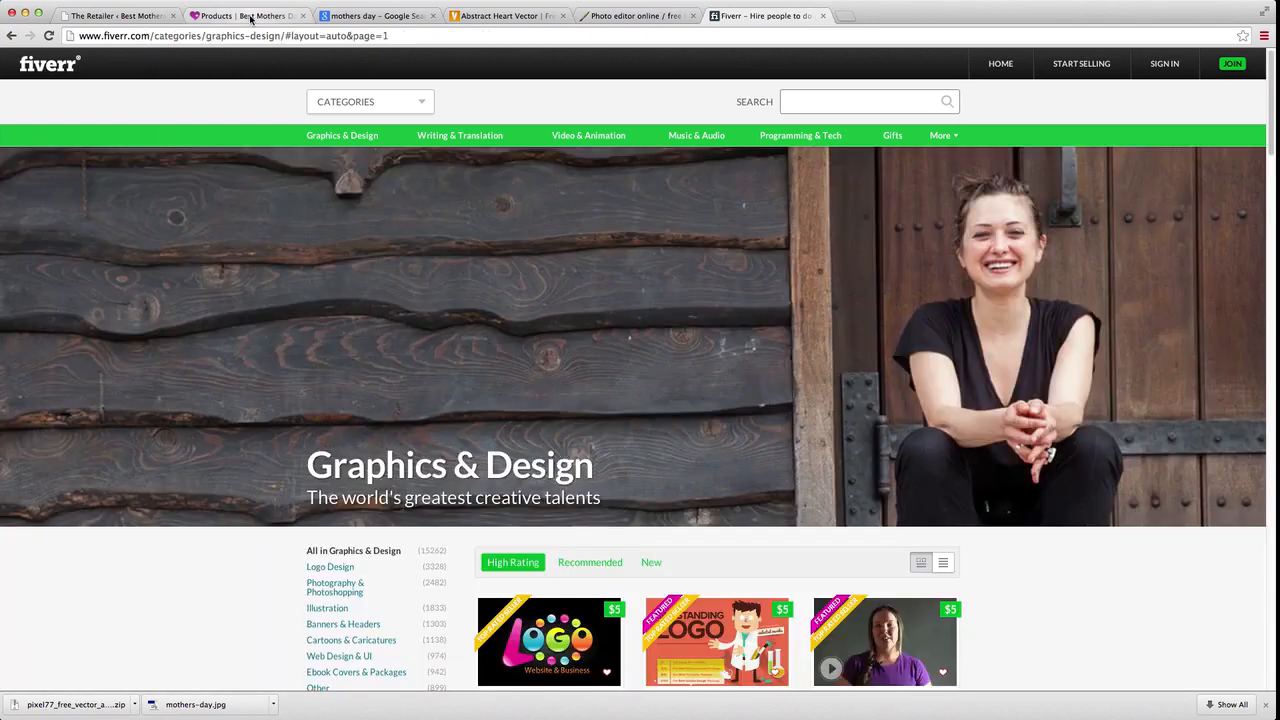
click(250, 17)
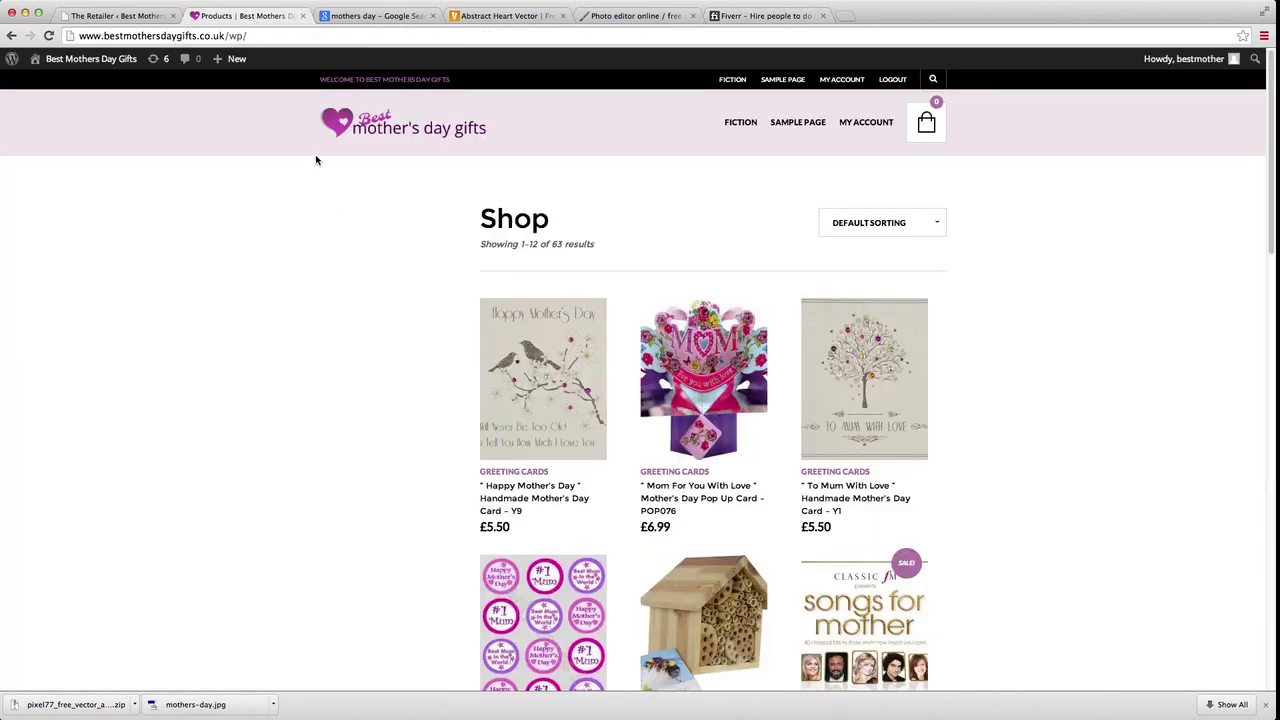